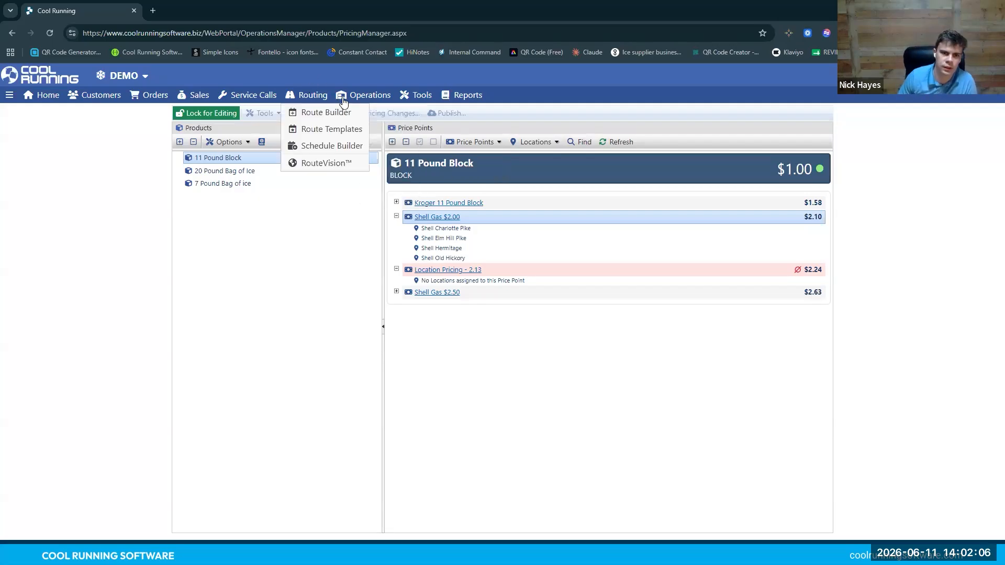
From the Products list, view the Parent Product choices in a new product form and return to the list without creating anything
{"action": "mouse_move", "coordinate": [350, 103]}
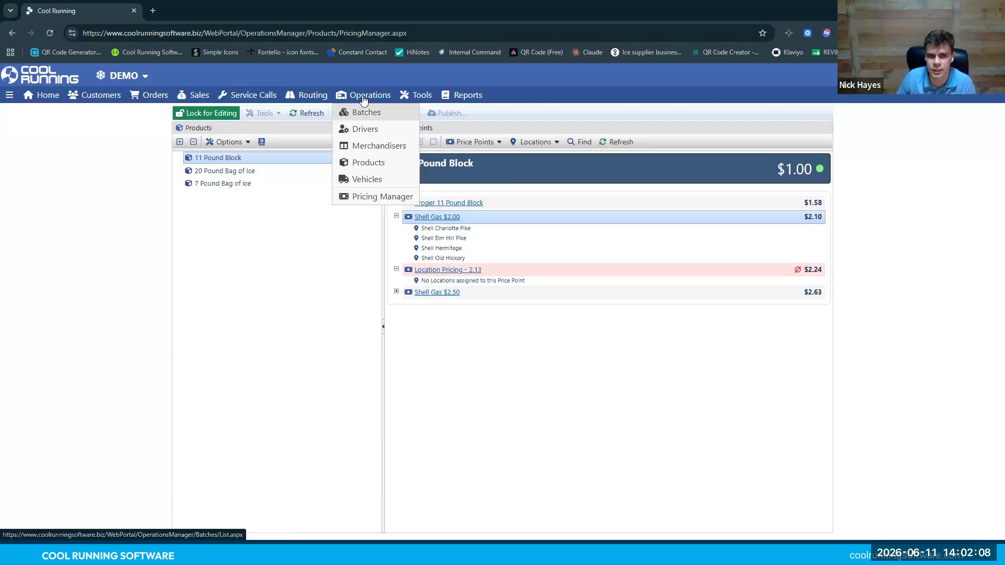
{"action": "left_click", "coordinate": [364, 164]}
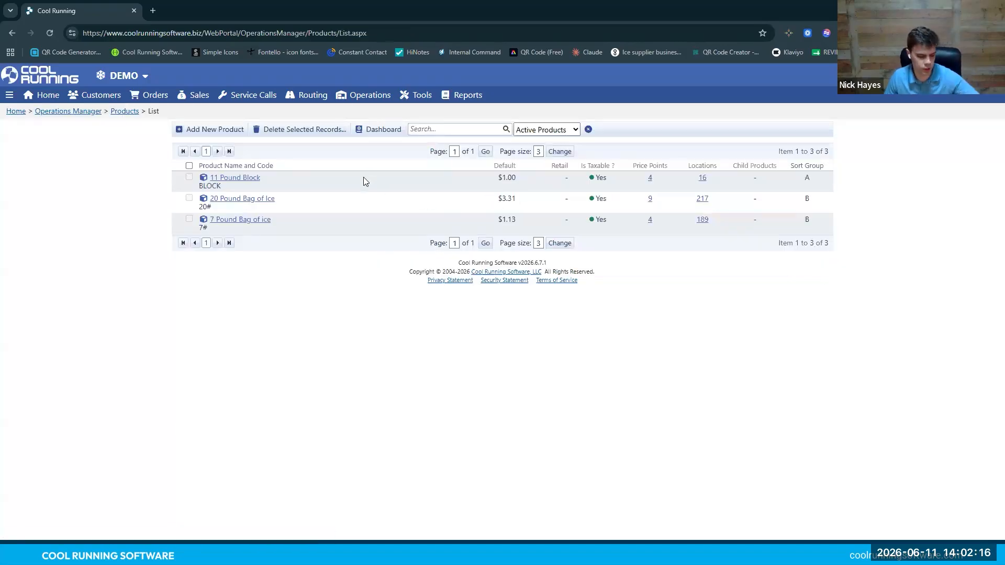
{"action": "mouse_move", "coordinate": [363, 177]}
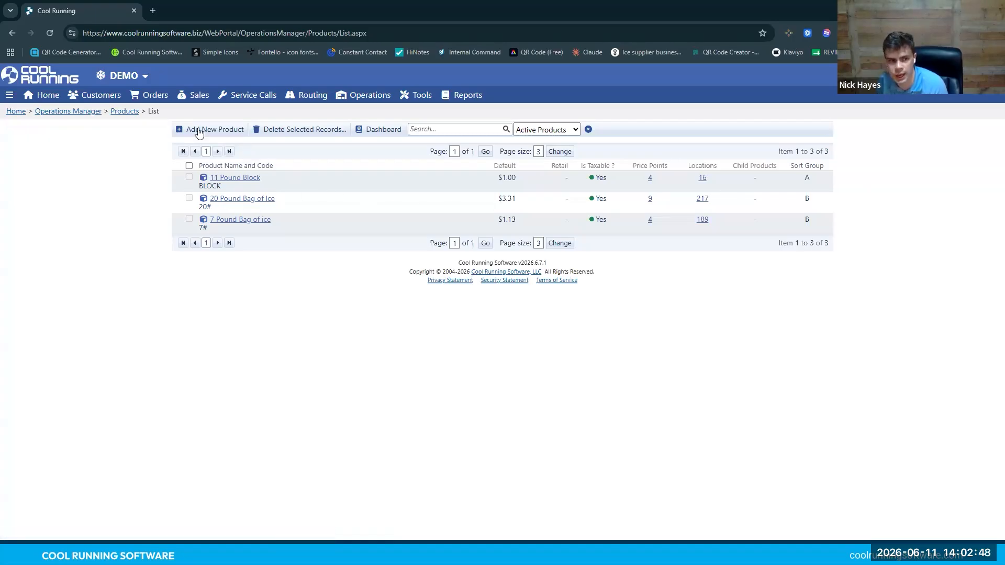
{"action": "left_click", "coordinate": [200, 134]}
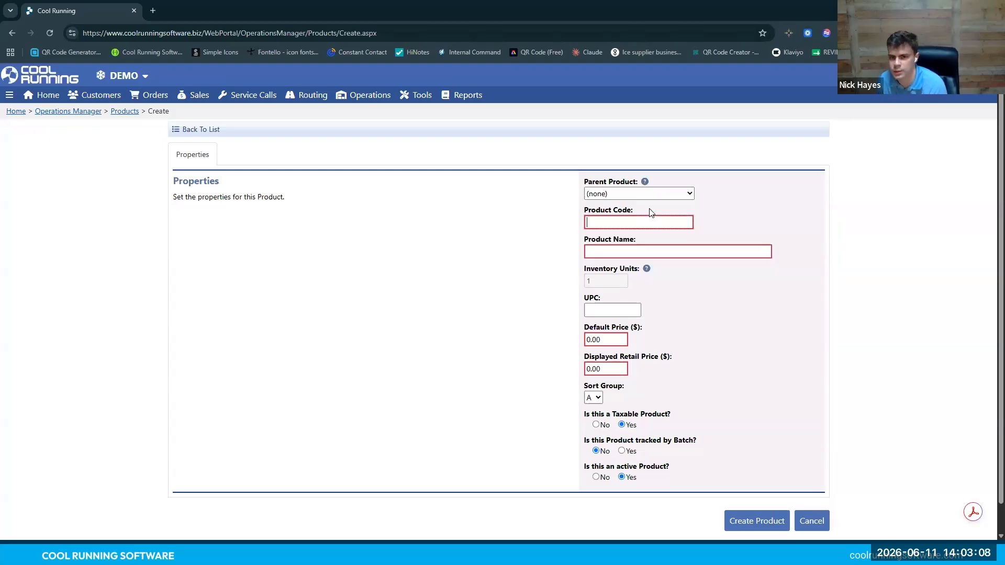
{"action": "left_click", "coordinate": [652, 195]}
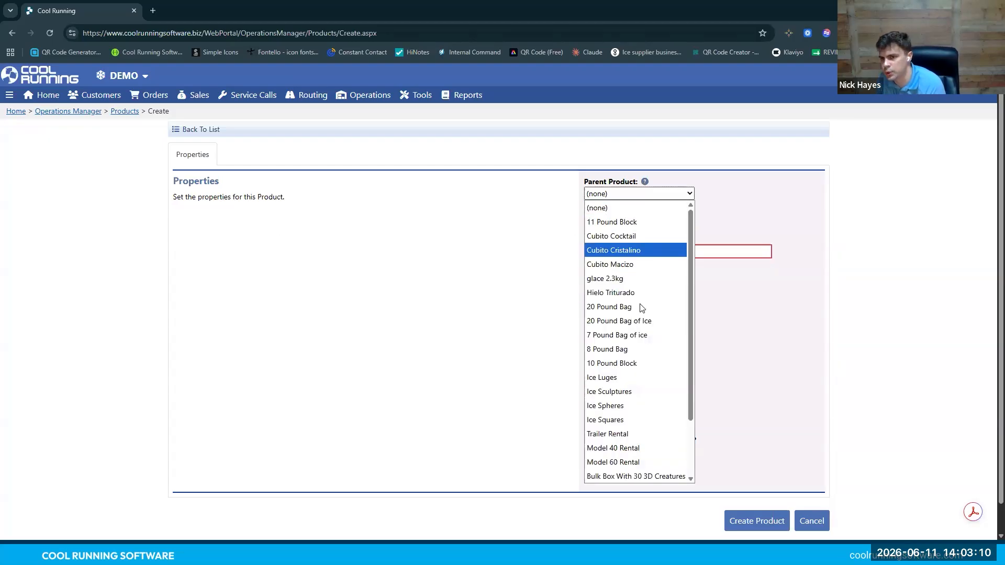
{"action": "left_click", "coordinate": [760, 198]}
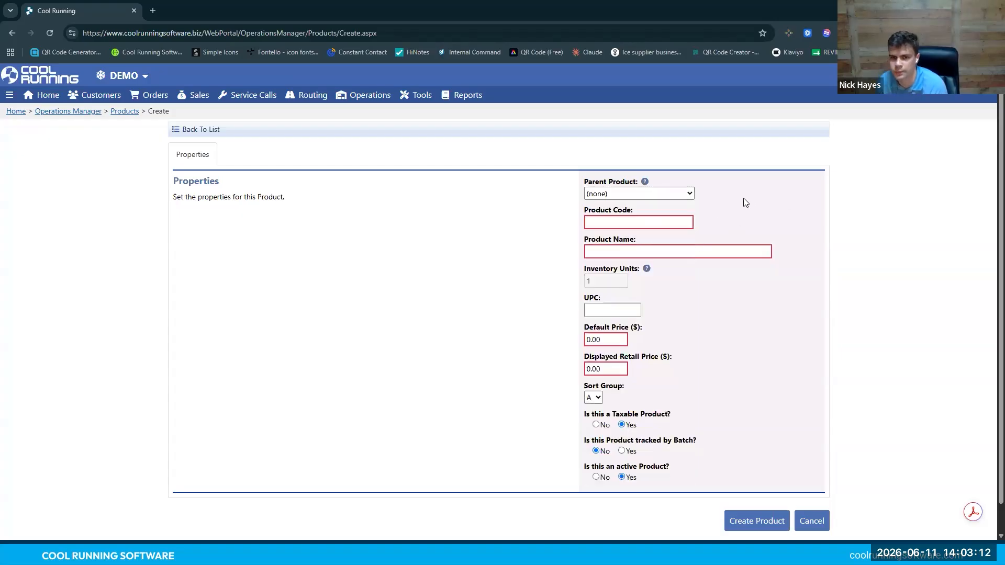
{"action": "left_click", "coordinate": [188, 132]}
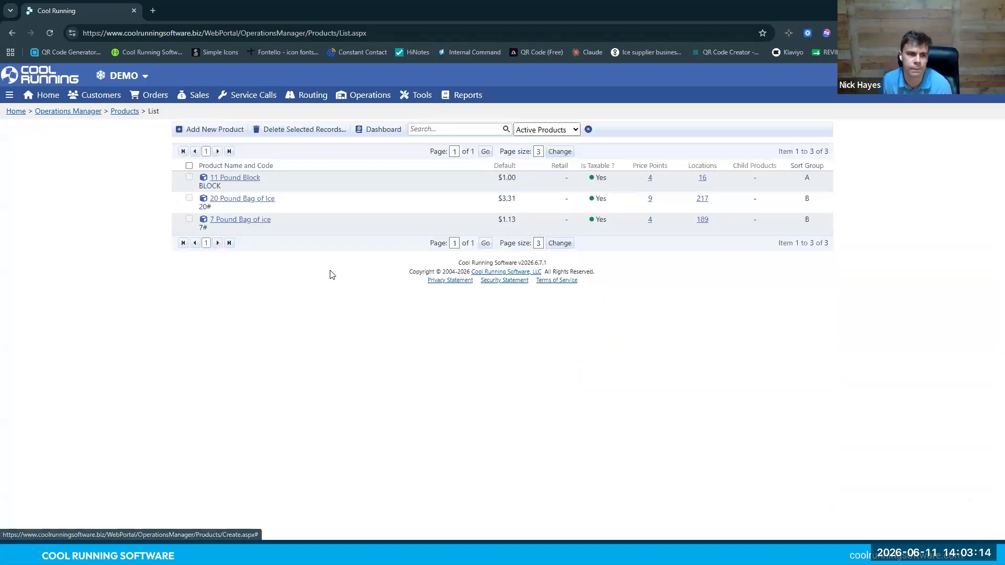
Open the Pricing Manager and view the price points of the listed products, ending on 11 Pound Block
{"action": "mouse_move", "coordinate": [361, 95]}
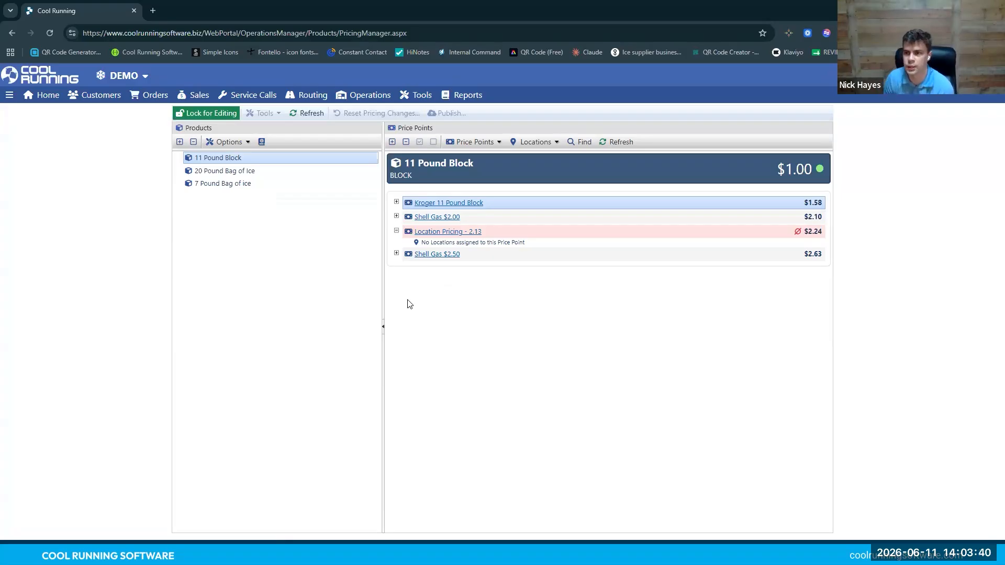
{"action": "left_click", "coordinate": [267, 177]}
{"action": "left_click", "coordinate": [265, 185]}
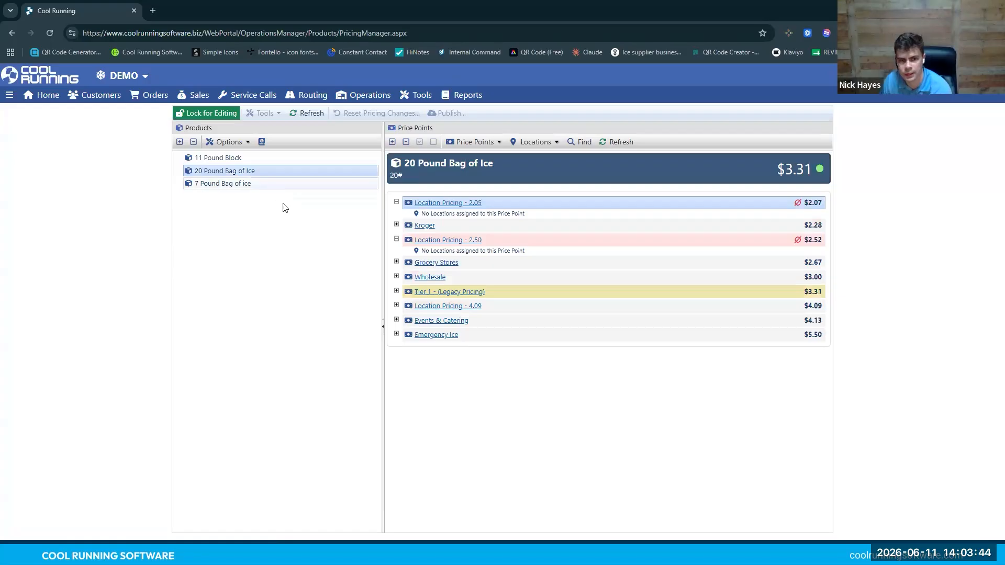
{"action": "left_click", "coordinate": [259, 160]}
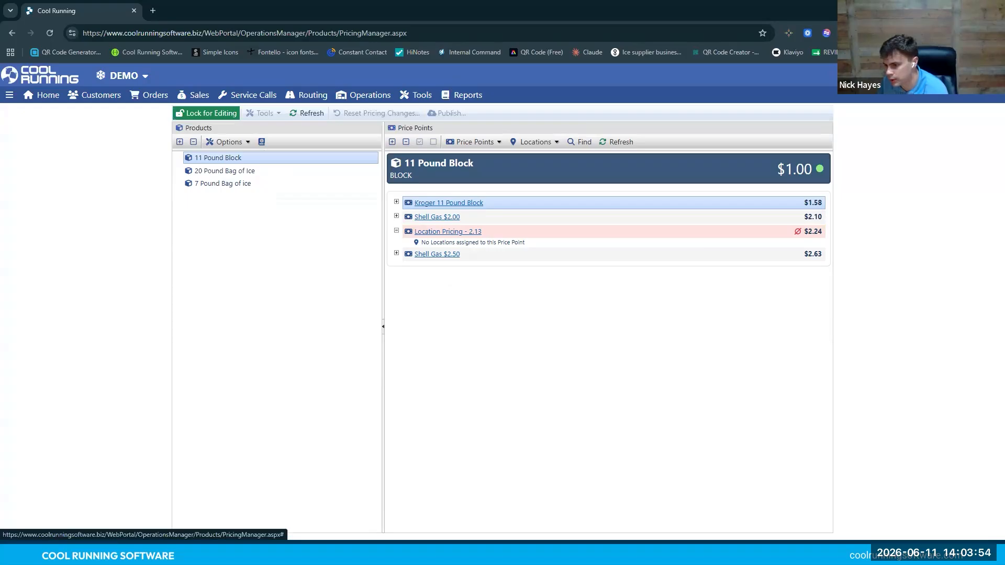
Lock the pricing for editing and view the locations assigned to the Kroger 11 Pound Block price point
{"action": "left_click", "coordinate": [212, 120]}
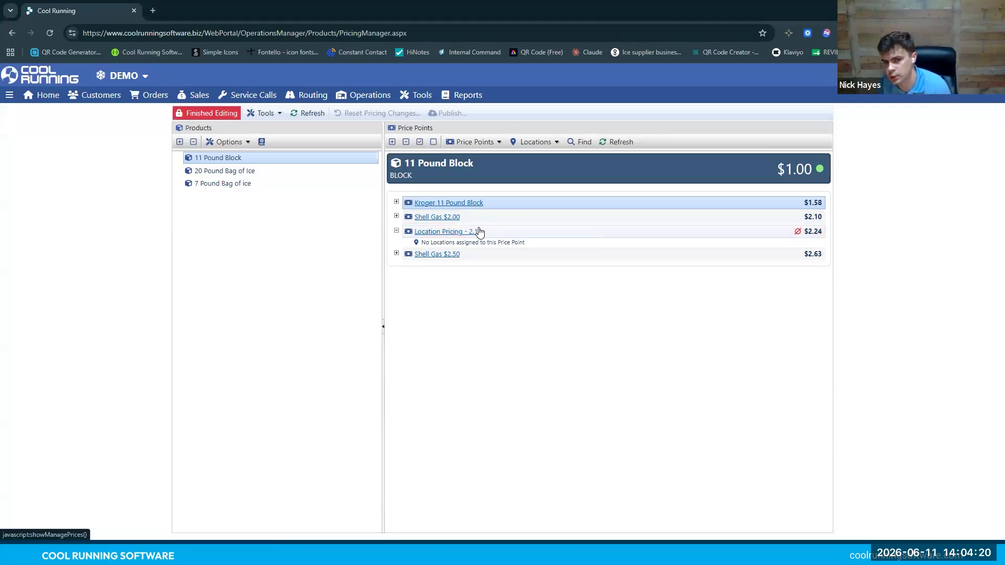
{"action": "left_click", "coordinate": [396, 202]}
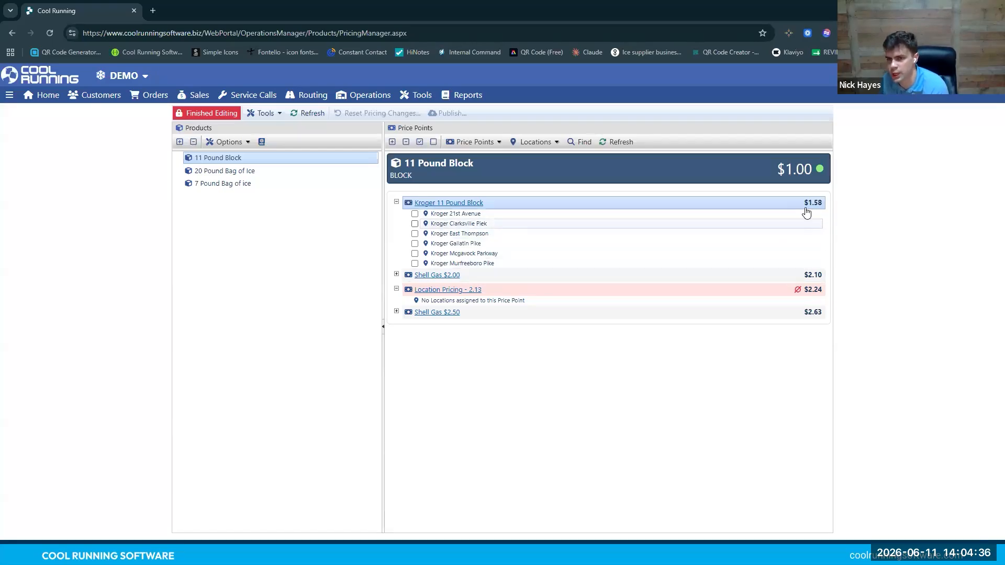
{"action": "left_click", "coordinate": [396, 203]}
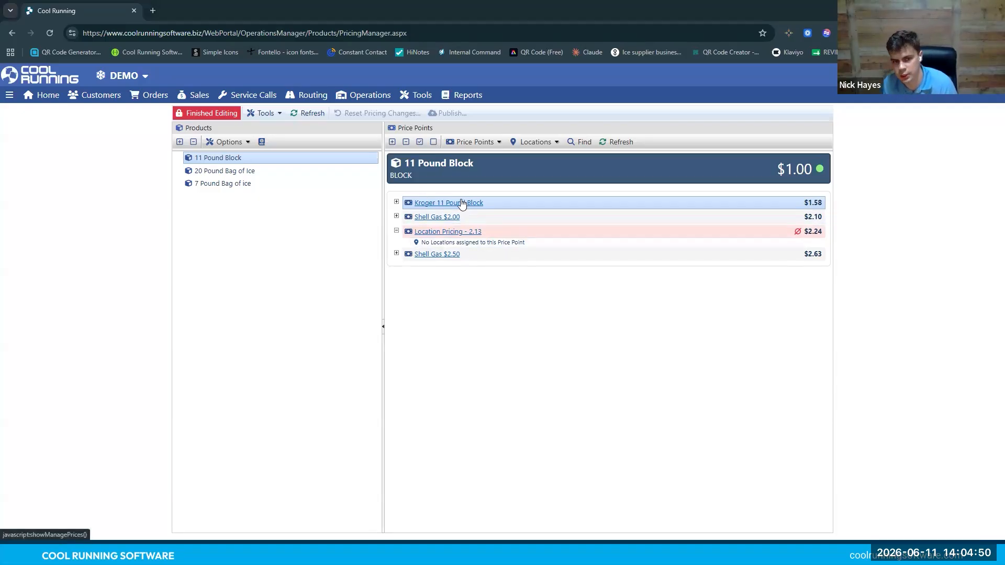
Examine the price points of 20 Pound Bag of Ice and the locations assigned to Kroger and Emergency Ice
{"action": "left_click", "coordinate": [245, 175]}
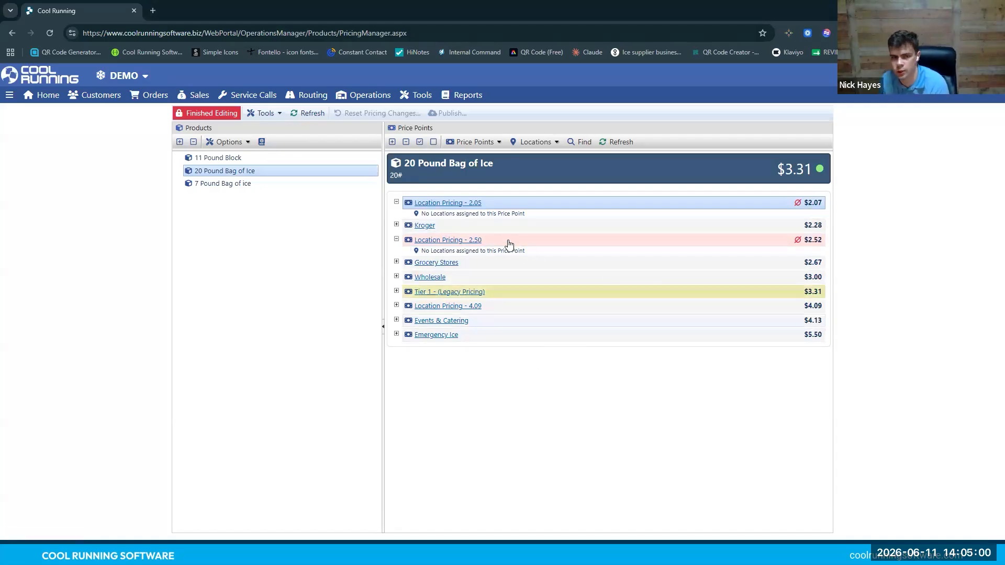
{"action": "left_click", "coordinate": [396, 225]}
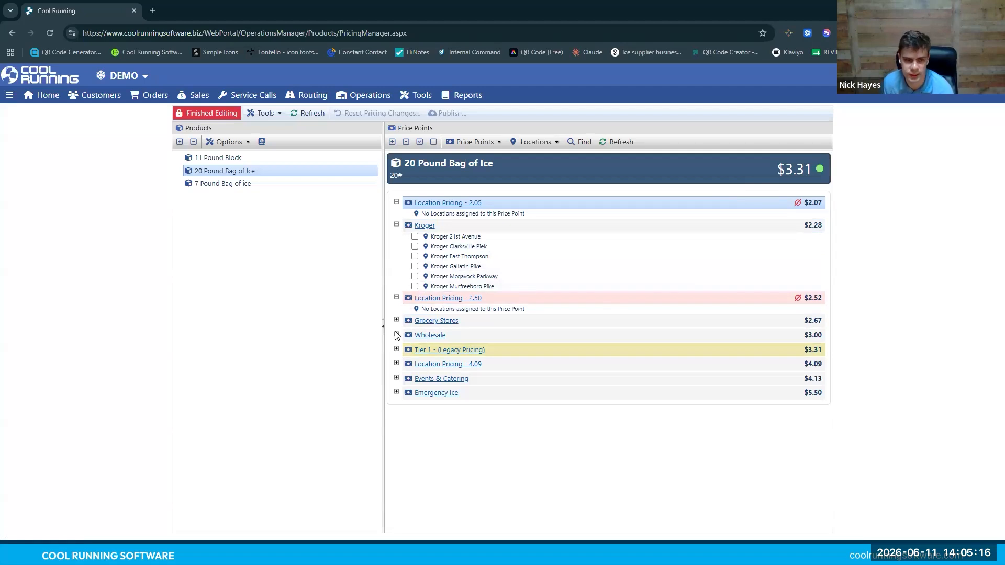
{"action": "left_click", "coordinate": [396, 393]}
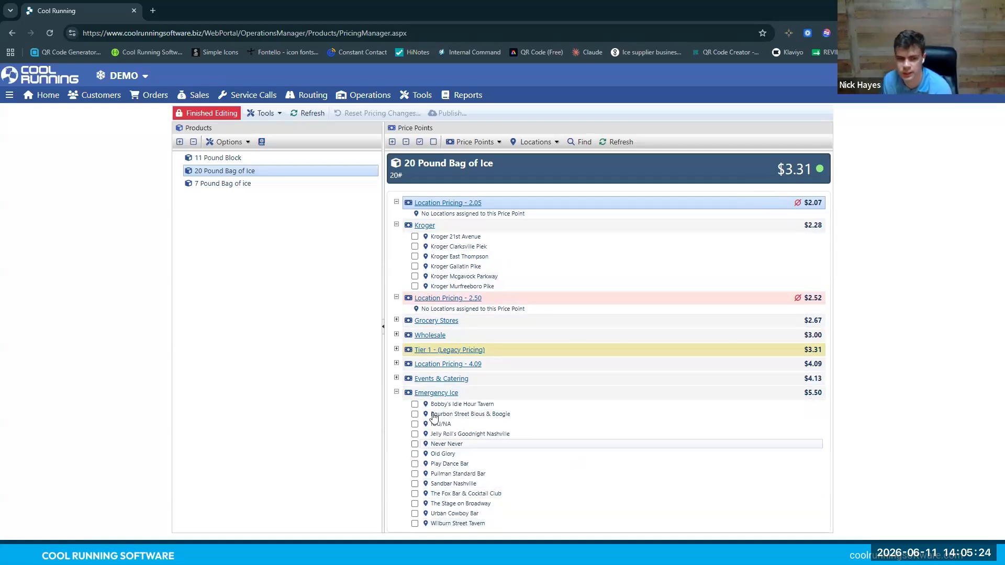
{"action": "left_click", "coordinate": [396, 377]}
{"action": "scroll", "coordinate": [519, 442], "scroll_direction": "down", "scroll_amount": 4}
{"action": "scroll", "coordinate": [497, 433], "scroll_direction": "up", "scroll_amount": 3}
{"action": "left_click", "coordinate": [397, 357]}
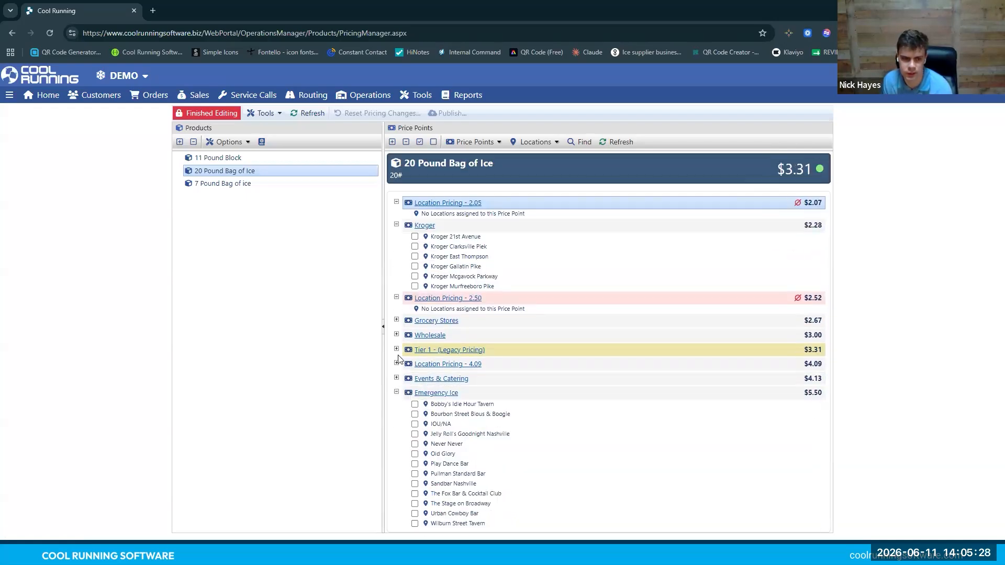
{"action": "left_click", "coordinate": [396, 392]}
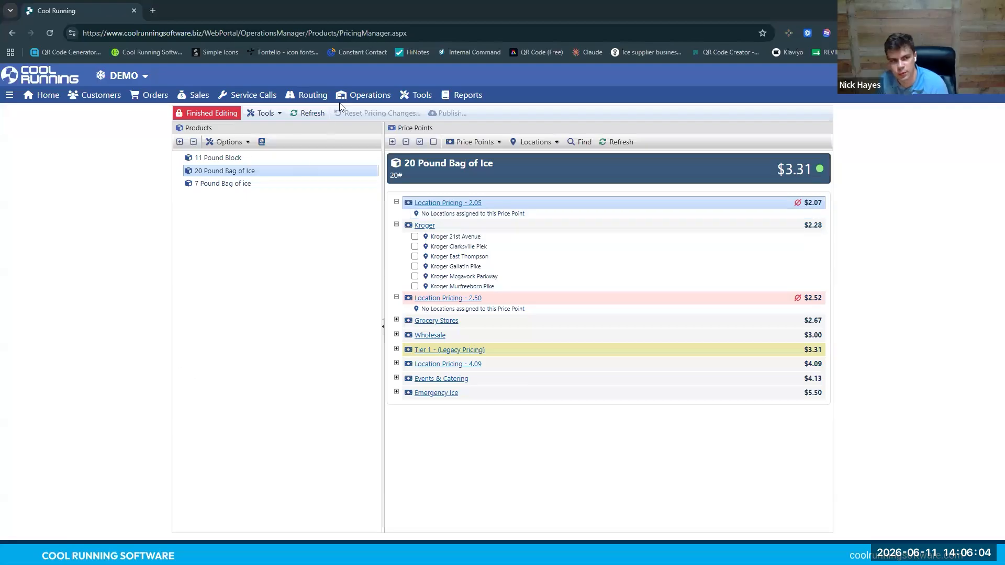
From the Products list, view the blank new product form, cancel it and go back to the list
{"action": "mouse_move", "coordinate": [341, 99]}
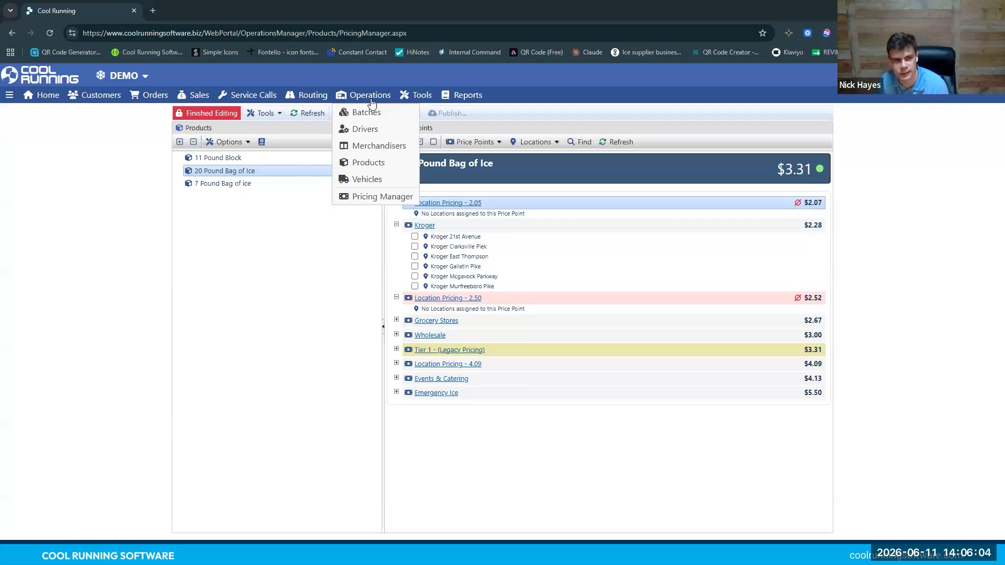
{"action": "left_click", "coordinate": [366, 166]}
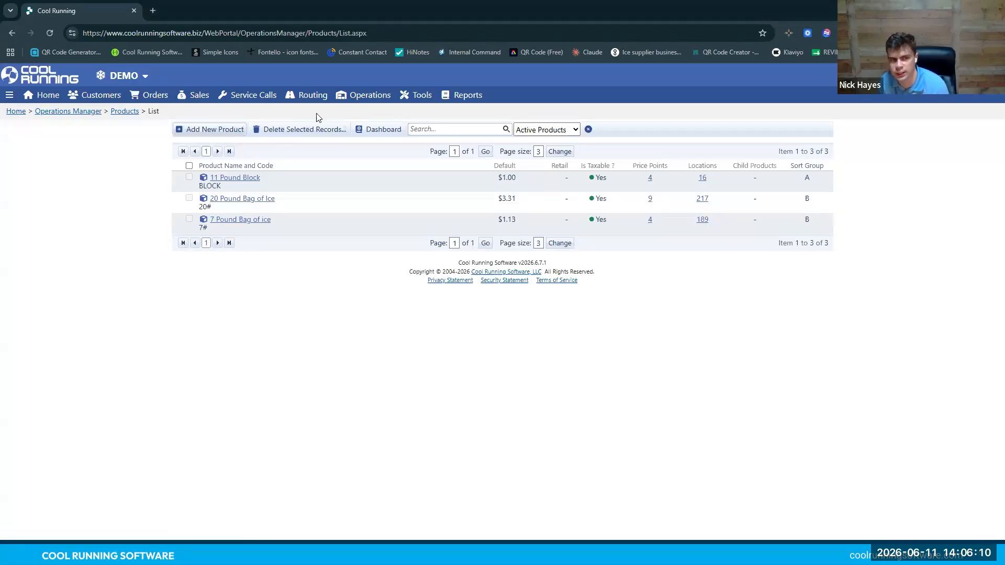
{"action": "mouse_move", "coordinate": [361, 96]}
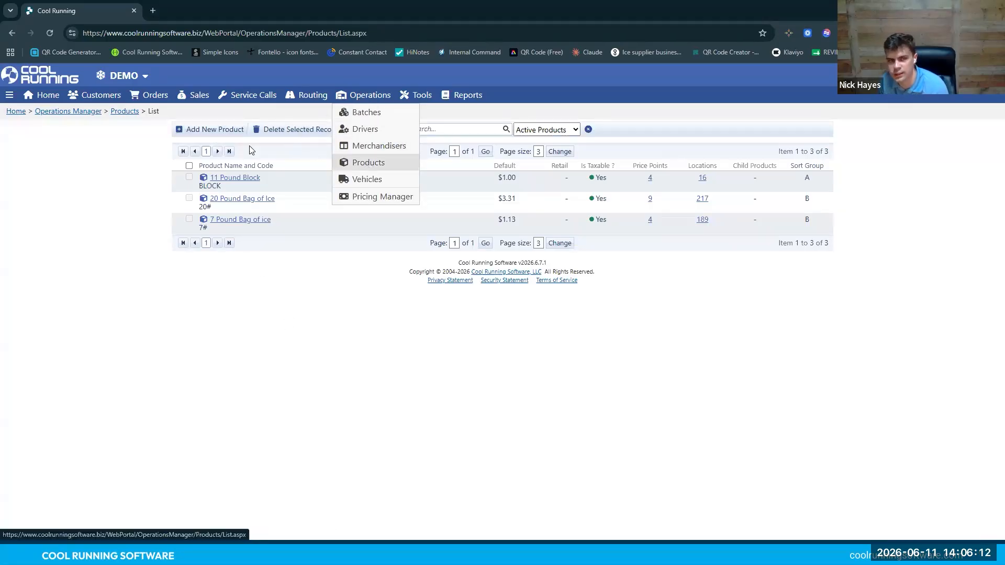
{"action": "left_click", "coordinate": [218, 138]}
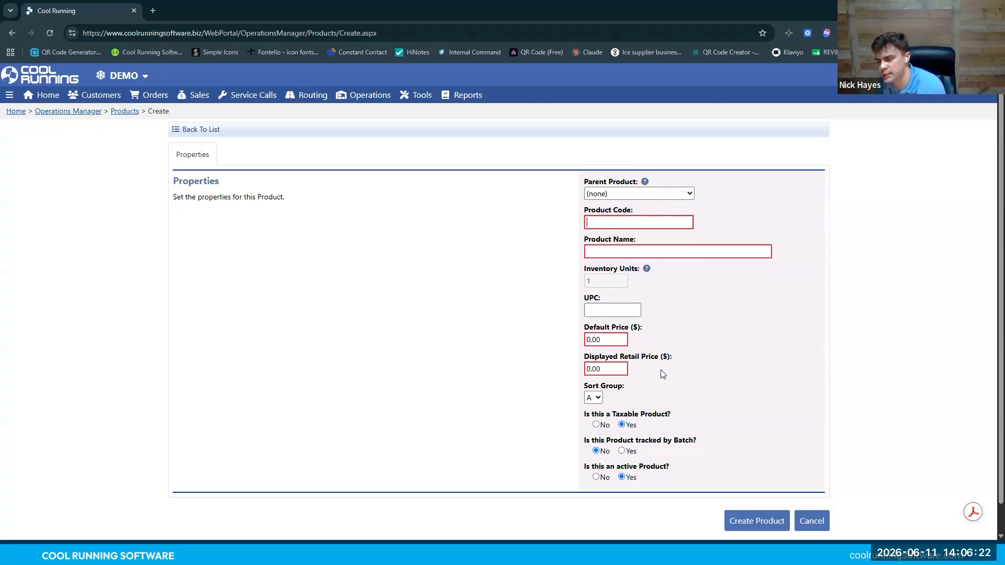
{"action": "scroll", "coordinate": [759, 377], "scroll_direction": "down", "scroll_amount": 1}
{"action": "left_click", "coordinate": [811, 491]}
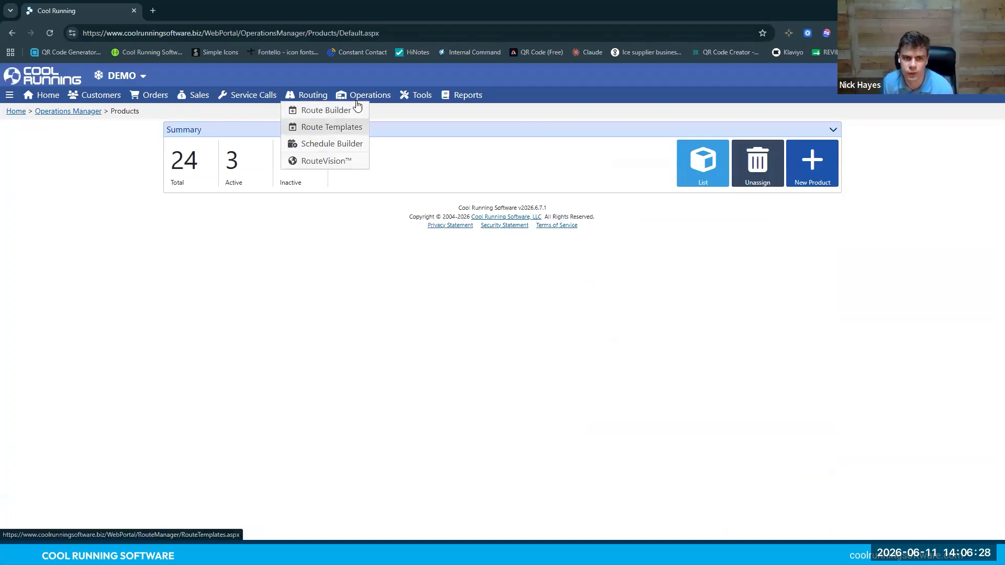
{"action": "mouse_move", "coordinate": [361, 97]}
{"action": "left_click", "coordinate": [368, 162]}
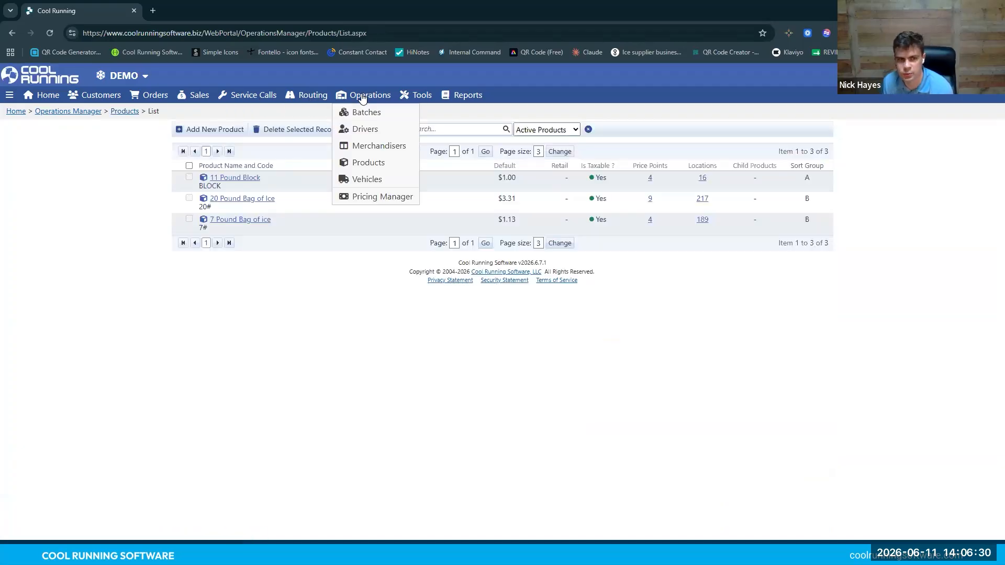
Open the Pricing Manager and compare the price points of the three products, ending on 7 Pound Bag of ice
{"action": "left_click", "coordinate": [376, 196]}
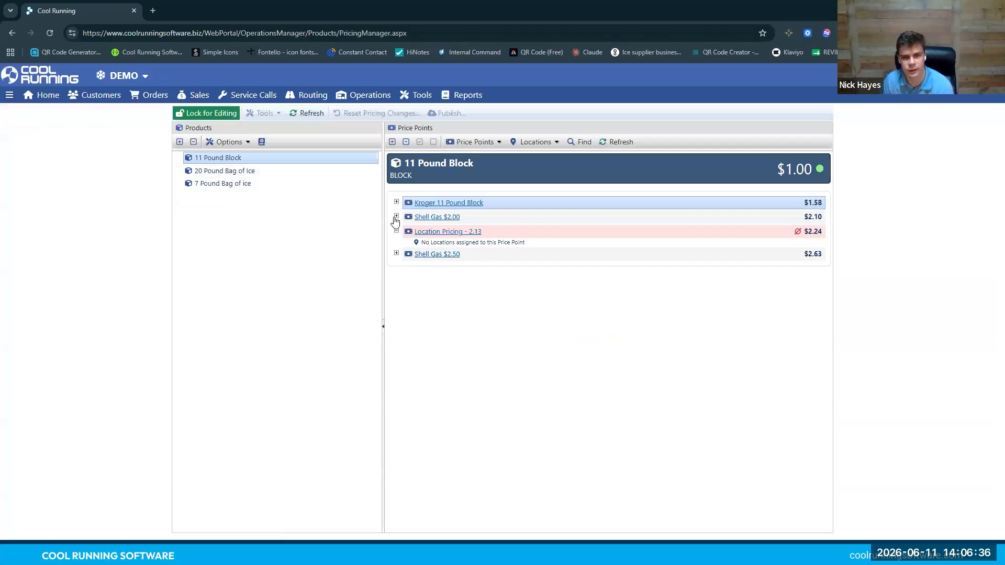
{"action": "left_click", "coordinate": [266, 174]}
{"action": "left_click", "coordinate": [268, 161]}
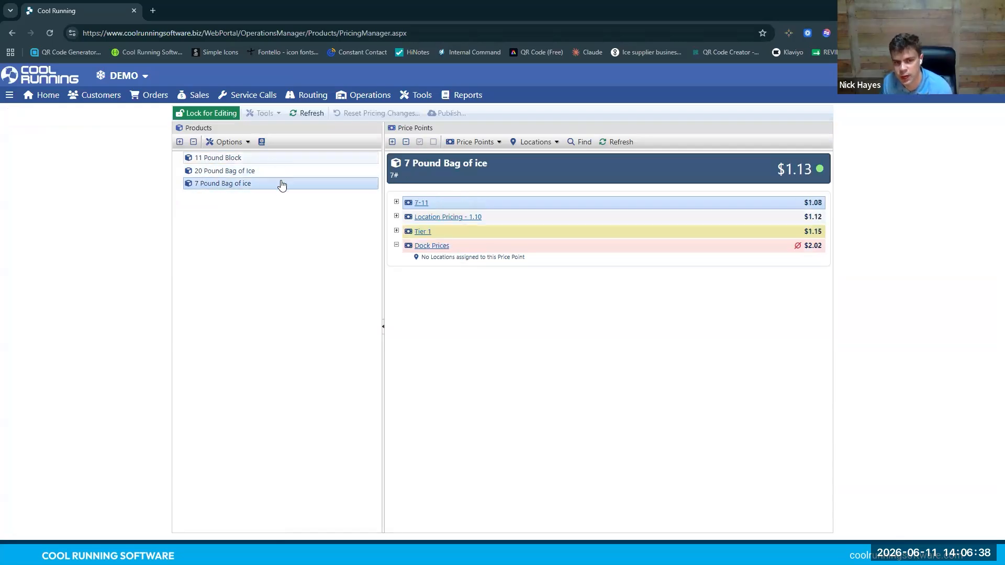
{"action": "left_click", "coordinate": [282, 186]}
{"action": "left_click", "coordinate": [285, 174]}
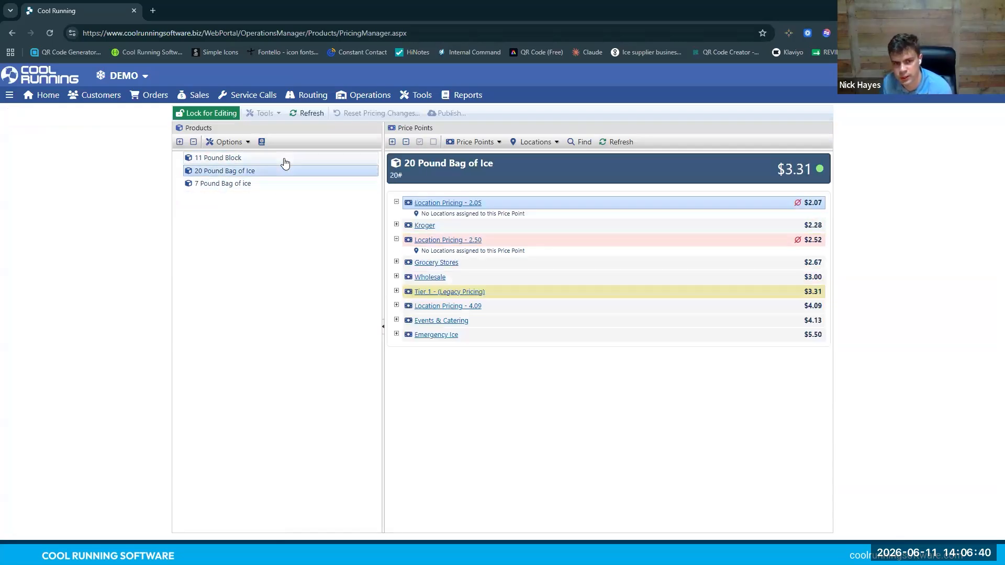
{"action": "key", "text": "Up"}
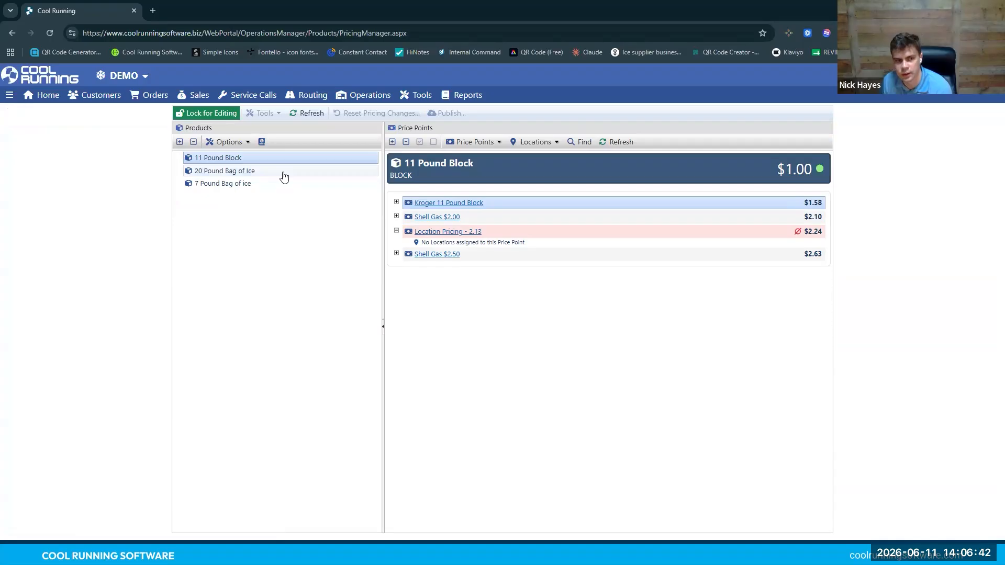
{"action": "key", "text": "Down"}
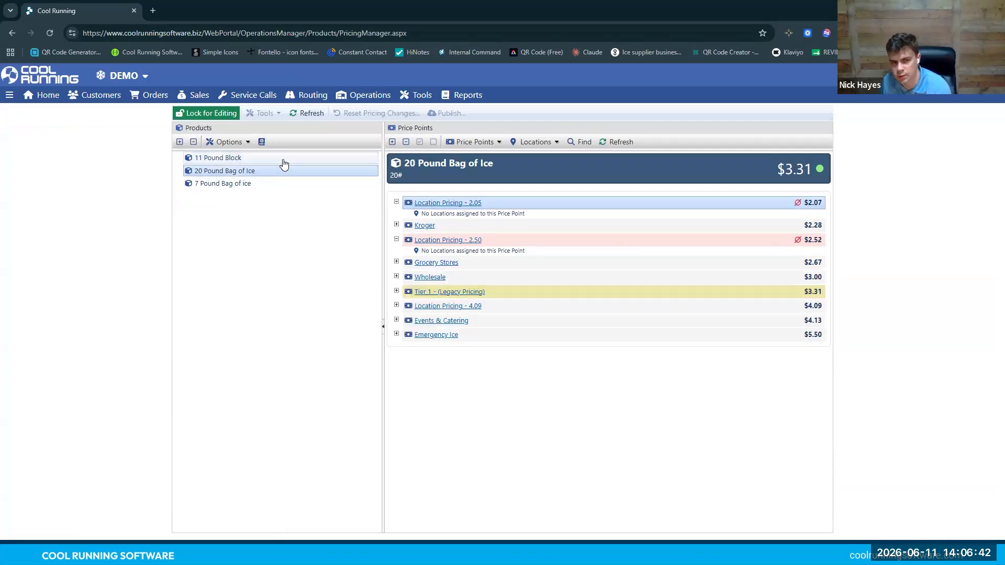
{"action": "left_click", "coordinate": [268, 184]}
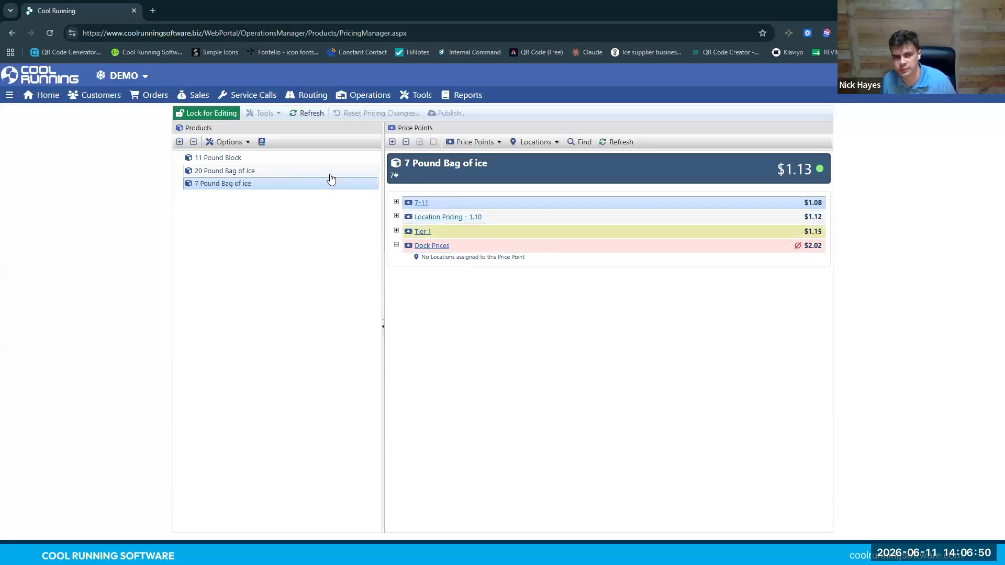
Lock the pricing for editing, release the lock, and lock it again
{"action": "left_click", "coordinate": [208, 114]}
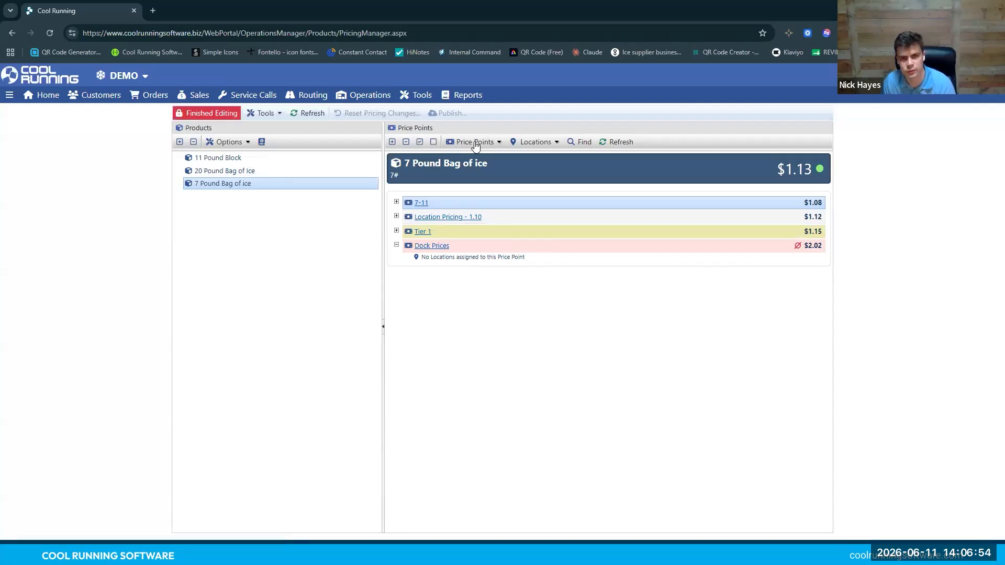
{"action": "left_click", "coordinate": [221, 119]}
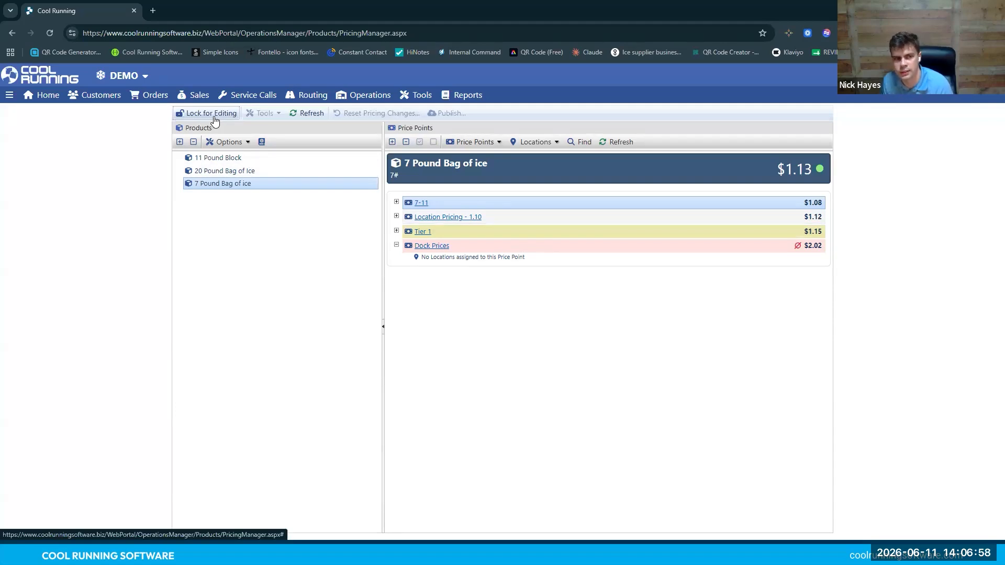
{"action": "left_click", "coordinate": [215, 116]}
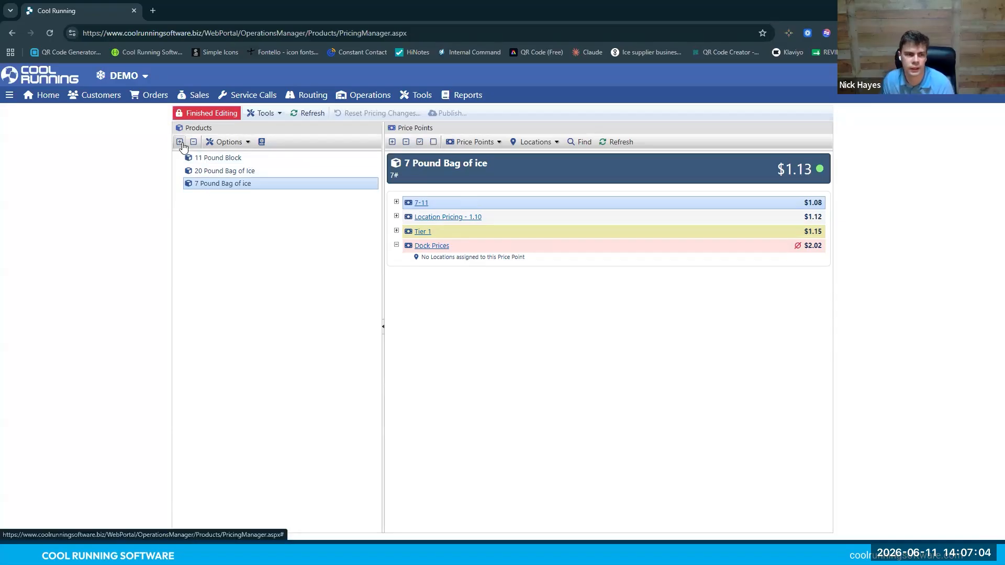
Select 20 Pound Bag of Ice, check the product list sorting options, and switch the license to Olmsted Ice
{"action": "left_click", "coordinate": [212, 170]}
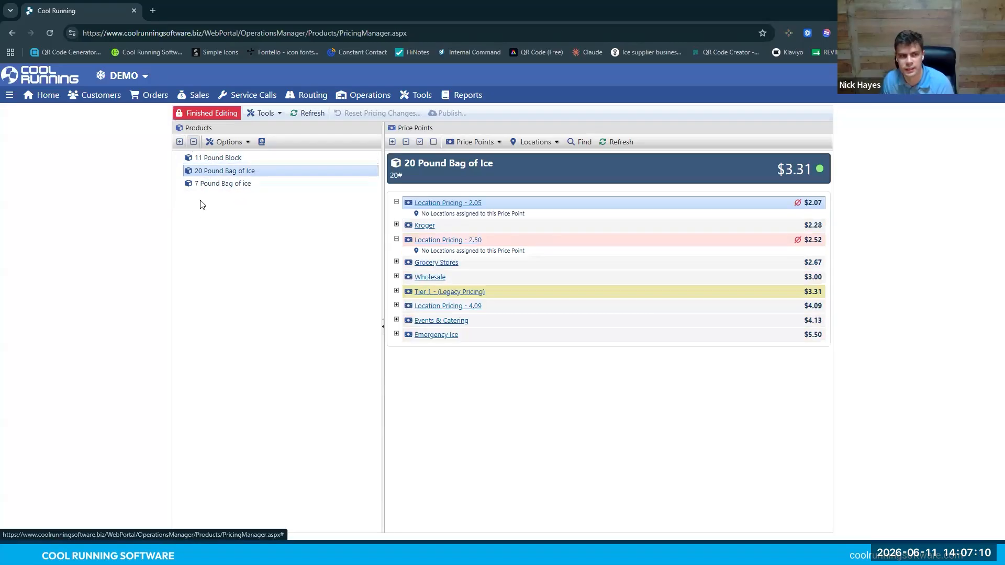
{"action": "left_click", "coordinate": [230, 142]}
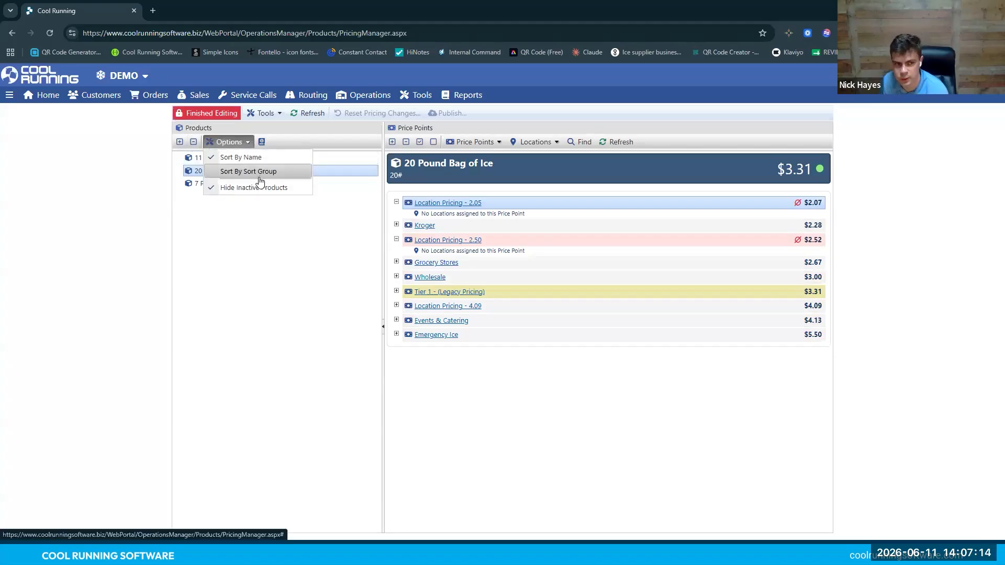
{"action": "left_click", "coordinate": [135, 76]}
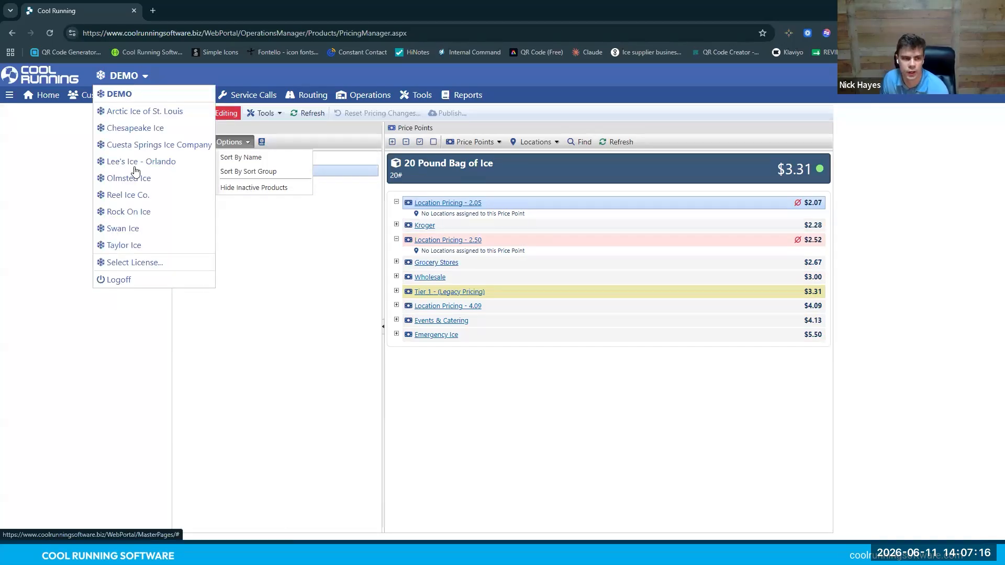
{"action": "left_click", "coordinate": [145, 181]}
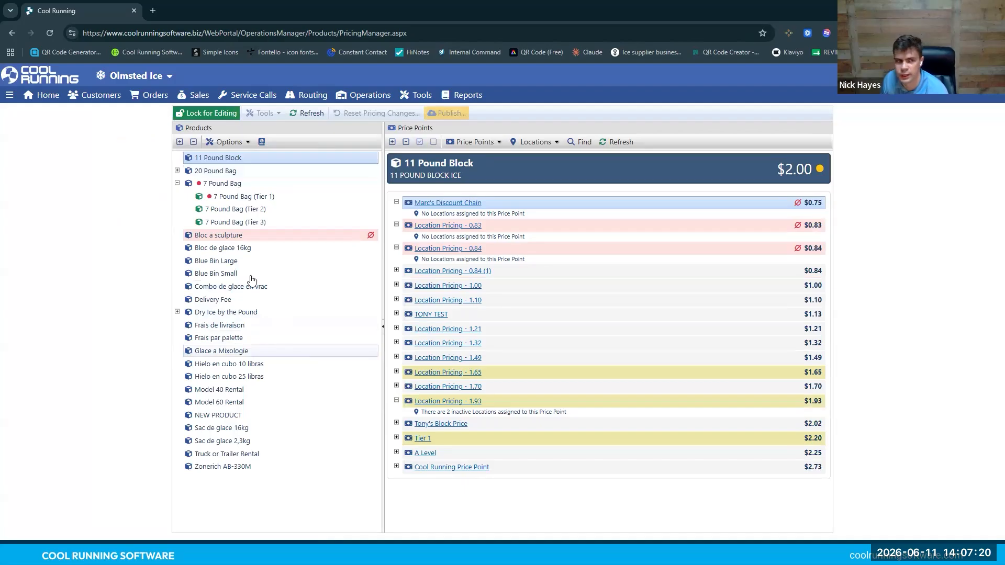
Lock Olmsted Ice's pricing for editing, and sort its products by sort group and back by name
{"action": "left_click", "coordinate": [220, 114]}
{"action": "left_click", "coordinate": [233, 143]}
{"action": "left_click", "coordinate": [248, 165]}
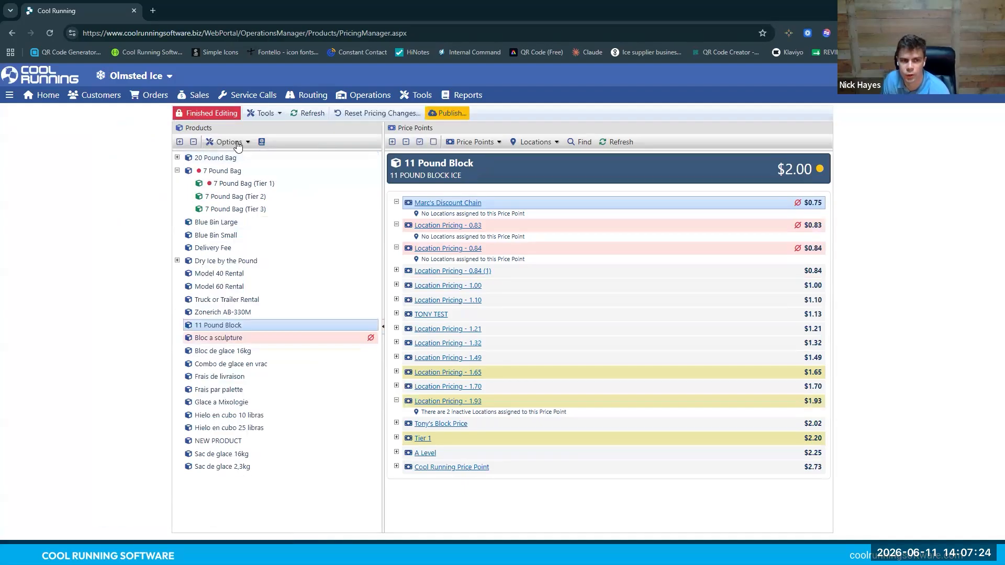
{"action": "left_click", "coordinate": [235, 143]}
{"action": "left_click", "coordinate": [246, 158]}
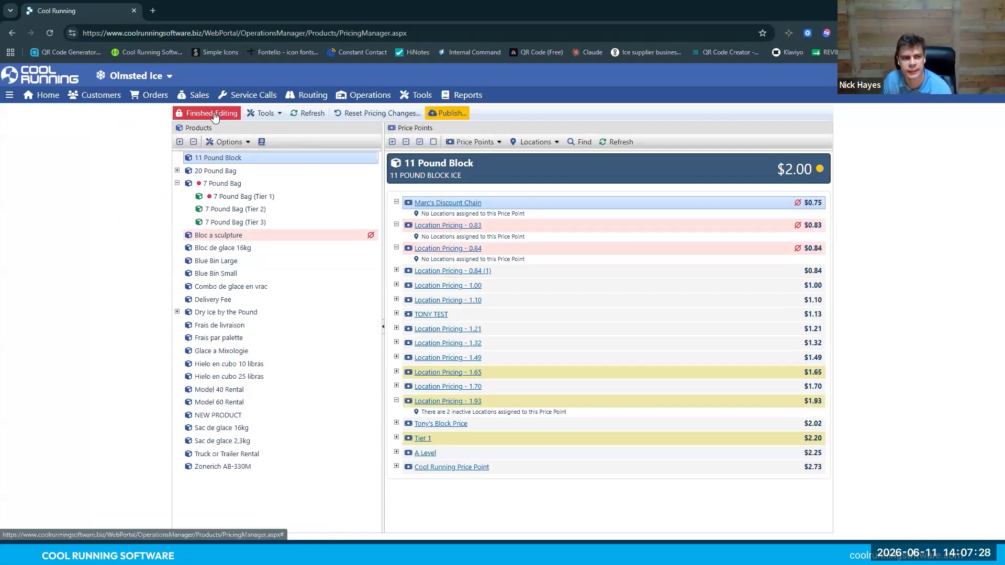
Switch the license back to DEMO and lock its pricing for editing
{"action": "left_click", "coordinate": [133, 76]}
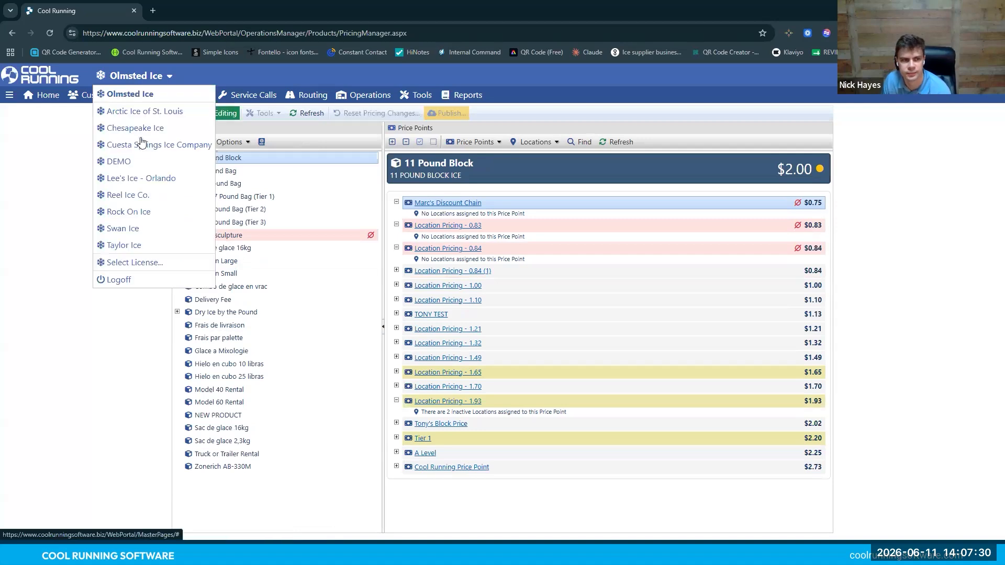
{"action": "left_click", "coordinate": [138, 156]}
{"action": "left_click", "coordinate": [222, 113]}
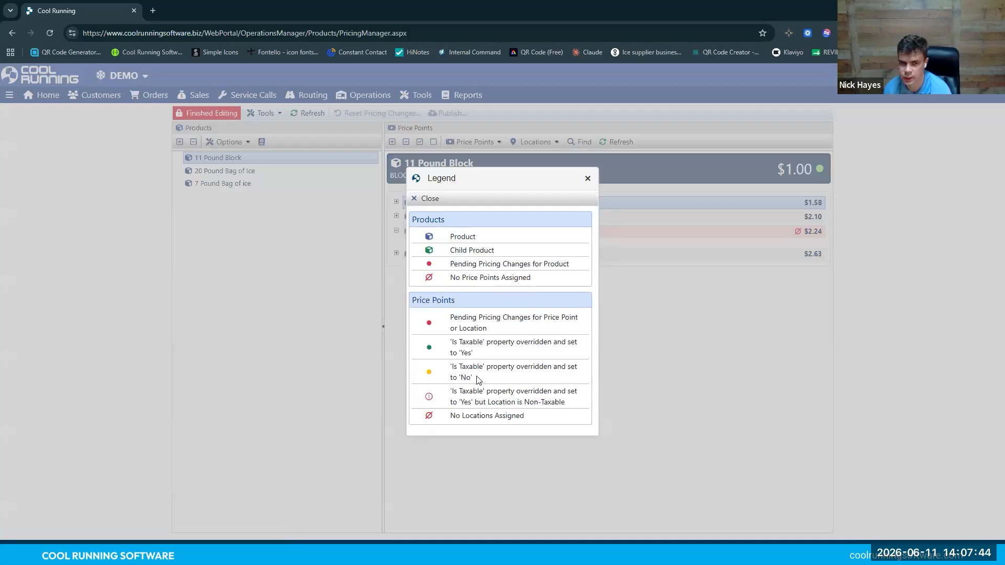
Close the legend of product and price point symbols, and release and retake the pricing edit lock
{"action": "left_click", "coordinate": [587, 179]}
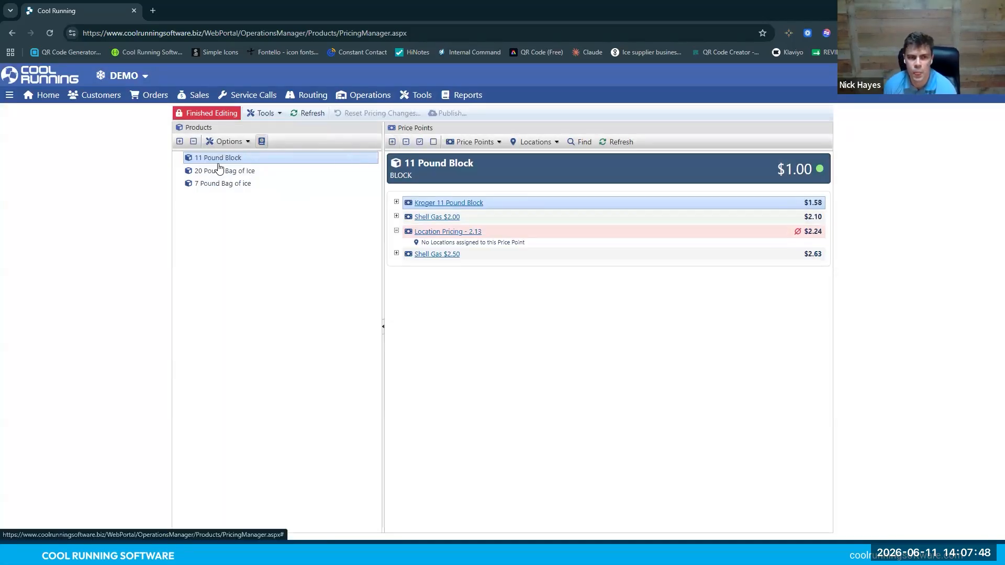
{"action": "left_click", "coordinate": [280, 113]}
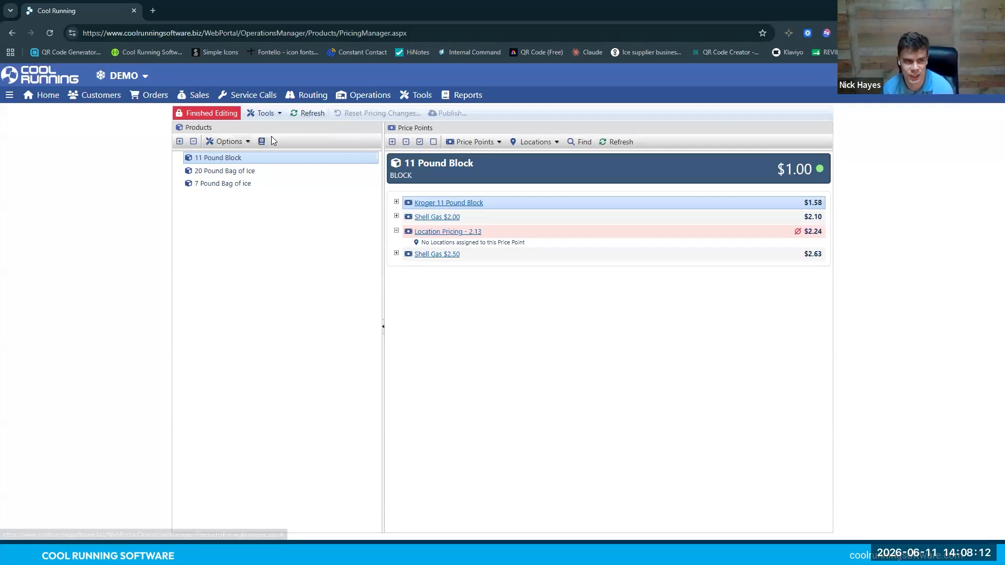
{"action": "left_click", "coordinate": [222, 115]}
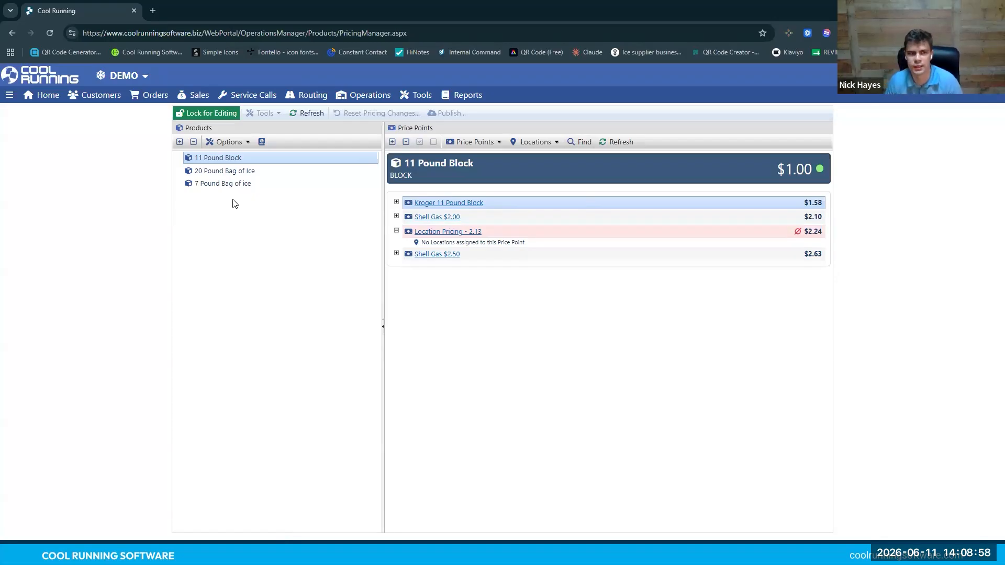
{"action": "left_click", "coordinate": [218, 116]}
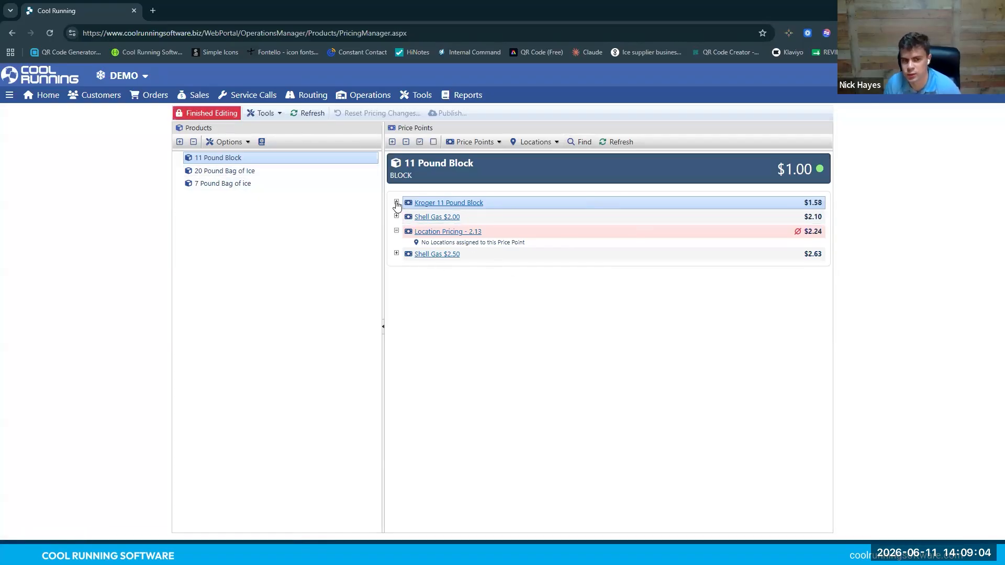
Start a new price point for 11 Pound Block and set its price to 3.00
{"action": "left_click", "coordinate": [471, 142]}
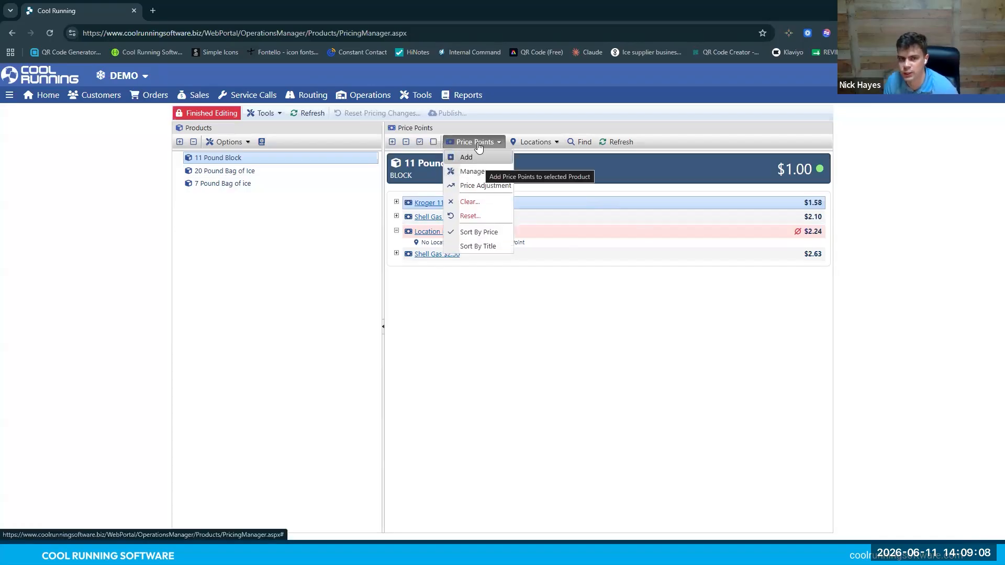
{"action": "left_click", "coordinate": [482, 146]}
{"action": "left_click", "coordinate": [482, 146]}
{"action": "left_click", "coordinate": [480, 157]}
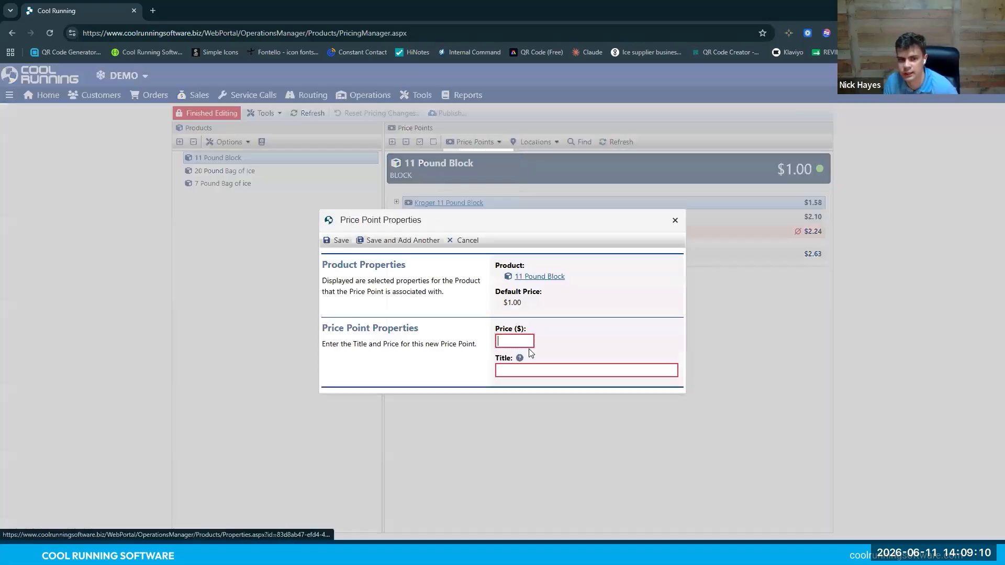
{"action": "left_click", "coordinate": [508, 340]}
{"action": "left_click", "coordinate": [559, 340]}
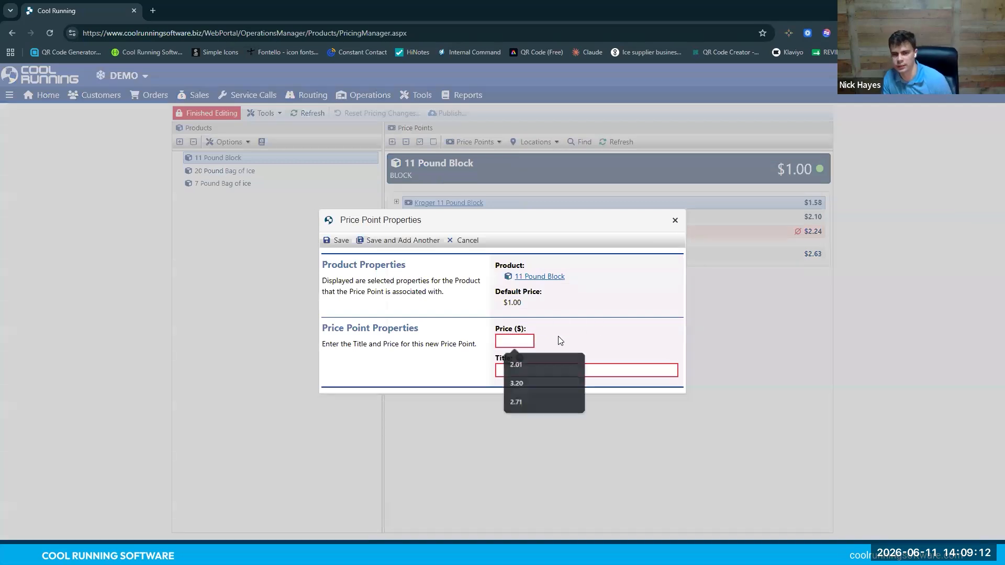
{"action": "left_click", "coordinate": [531, 340]}
{"action": "left_click", "coordinate": [583, 332]}
{"action": "left_click", "coordinate": [519, 341]}
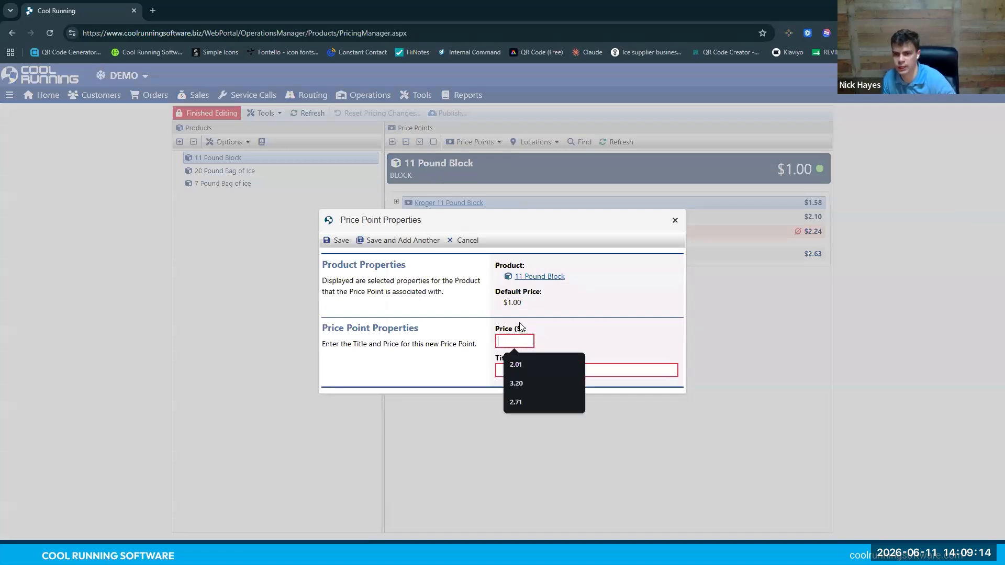
{"action": "type", "text": "3.00"}
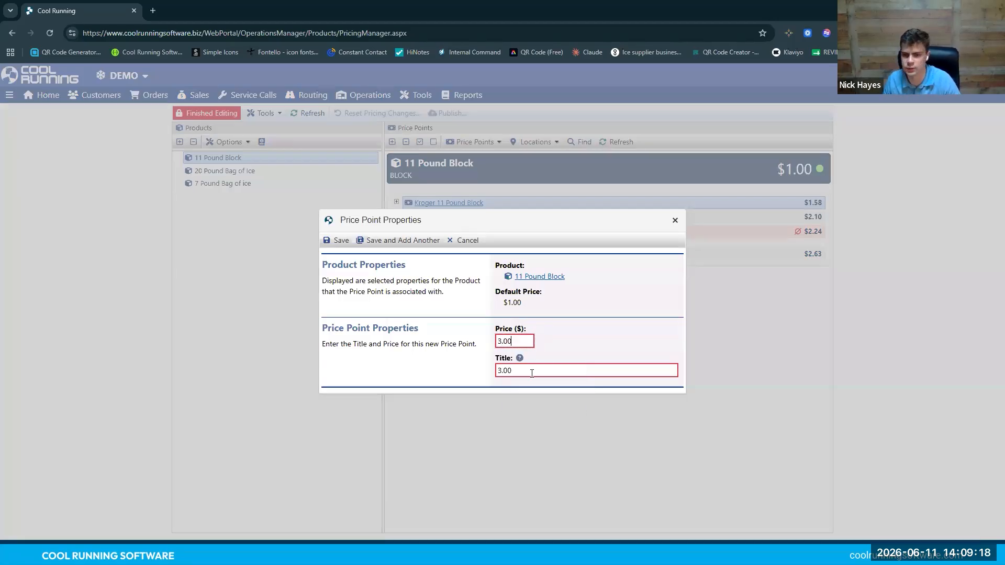
Replace the new price point's title with Pickup & Wholesale and save the price point
{"action": "double_click", "coordinate": [532, 373]}
{"action": "left_click", "coordinate": [519, 371]}
{"action": "double_click", "coordinate": [519, 371]}
{"action": "key", "text": "BackSpace"}
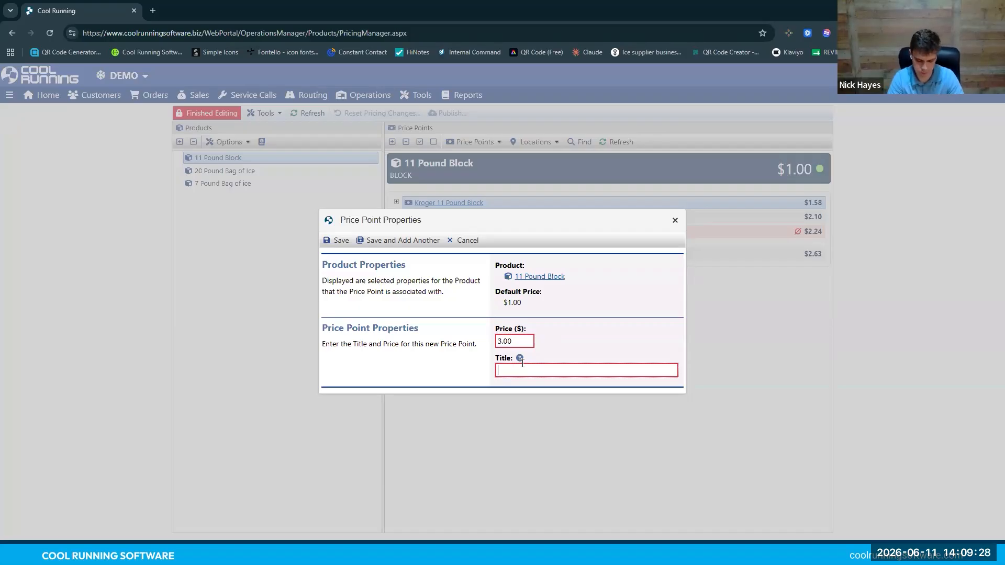
{"action": "type", "text": "P"}
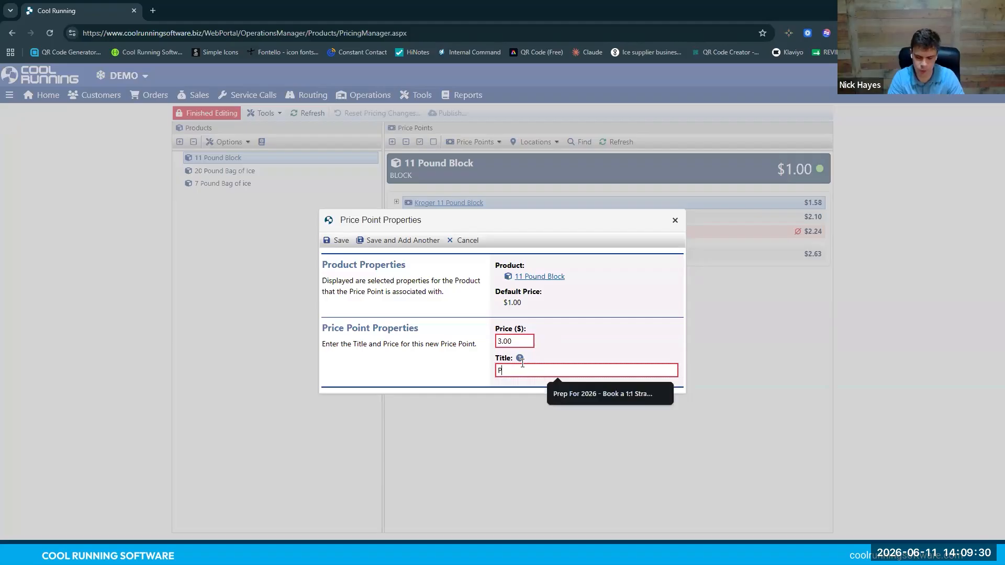
{"action": "type", "text": "ikukup & Wh"}
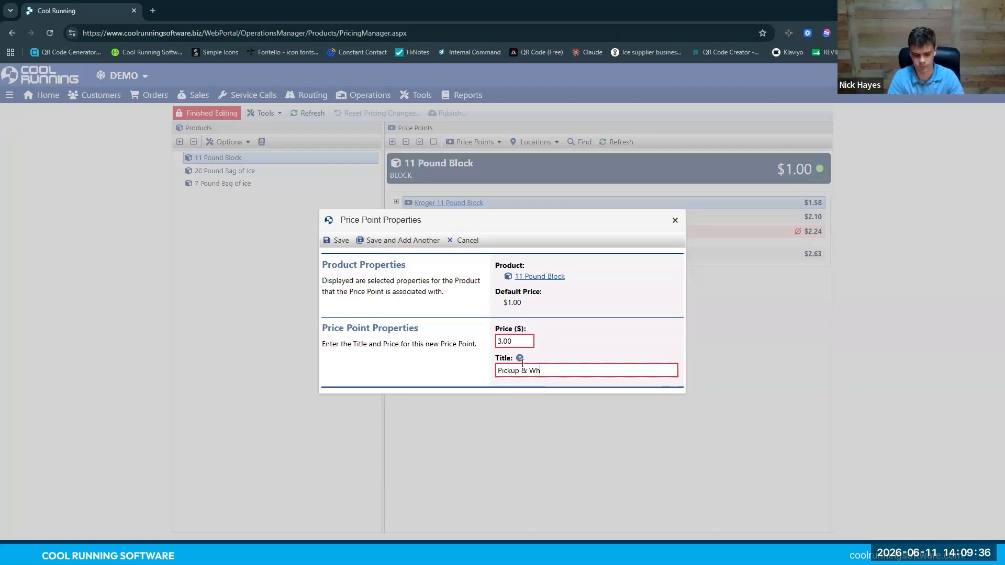
{"action": "type", "text": "olesale"}
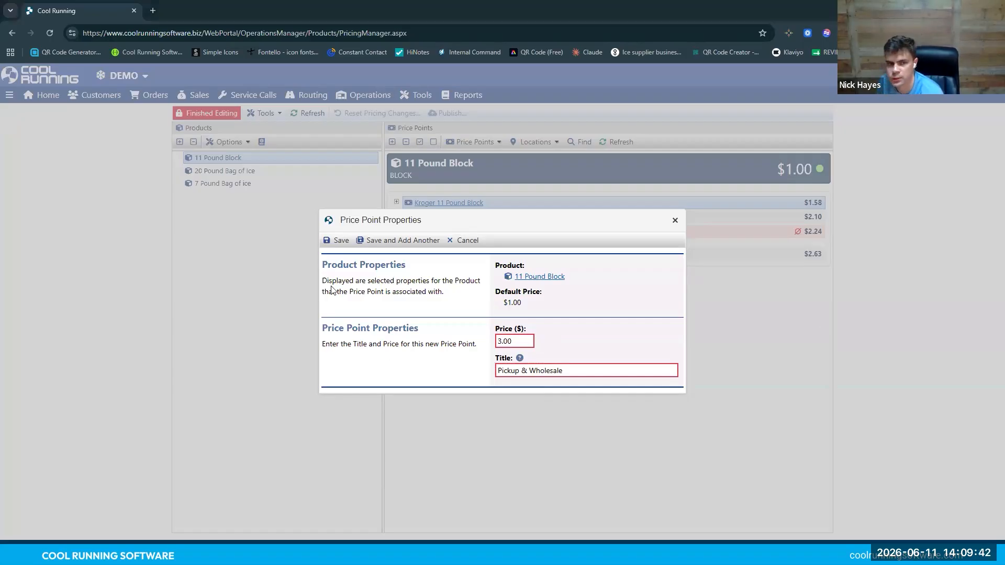
{"action": "left_click", "coordinate": [337, 240]}
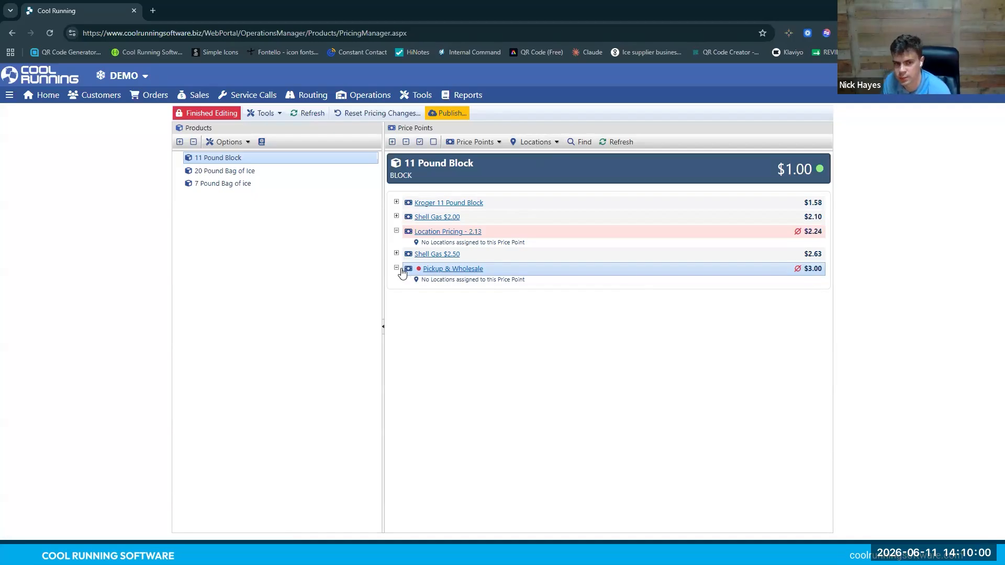
Open the location assignment for the Pickup & Wholesale price point and review the unassigned locations under K
{"action": "left_click", "coordinate": [533, 142]}
{"action": "left_click", "coordinate": [535, 158]}
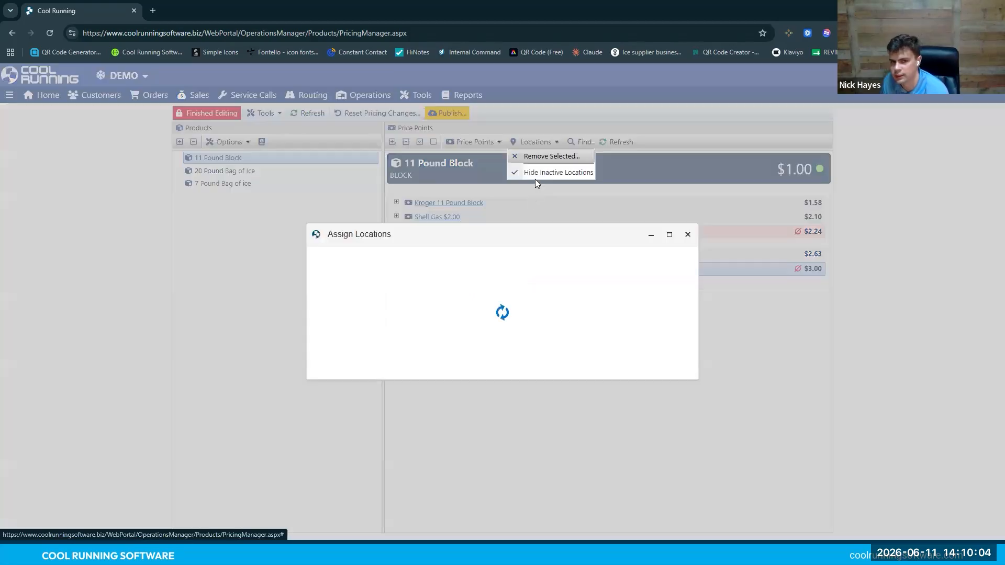
{"action": "scroll", "coordinate": [497, 261], "scroll_direction": "down", "scroll_amount": 3}
{"action": "scroll", "coordinate": [526, 275], "scroll_direction": "up", "scroll_amount": 3}
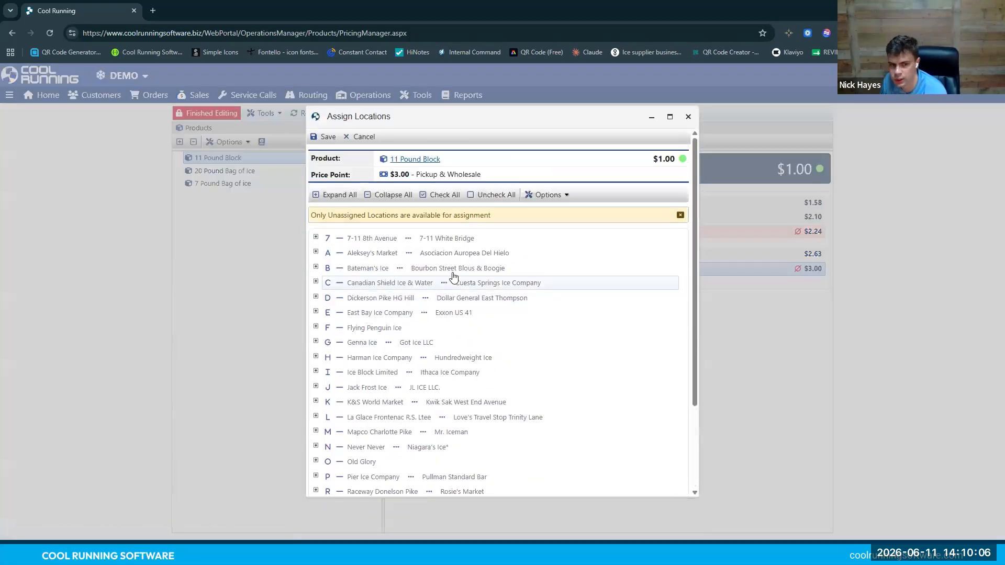
{"action": "scroll", "coordinate": [419, 309], "scroll_direction": "down", "scroll_amount": 3}
{"action": "left_click", "coordinate": [315, 290]}
{"action": "left_click", "coordinate": [316, 289]}
{"action": "left_click", "coordinate": [316, 290]}
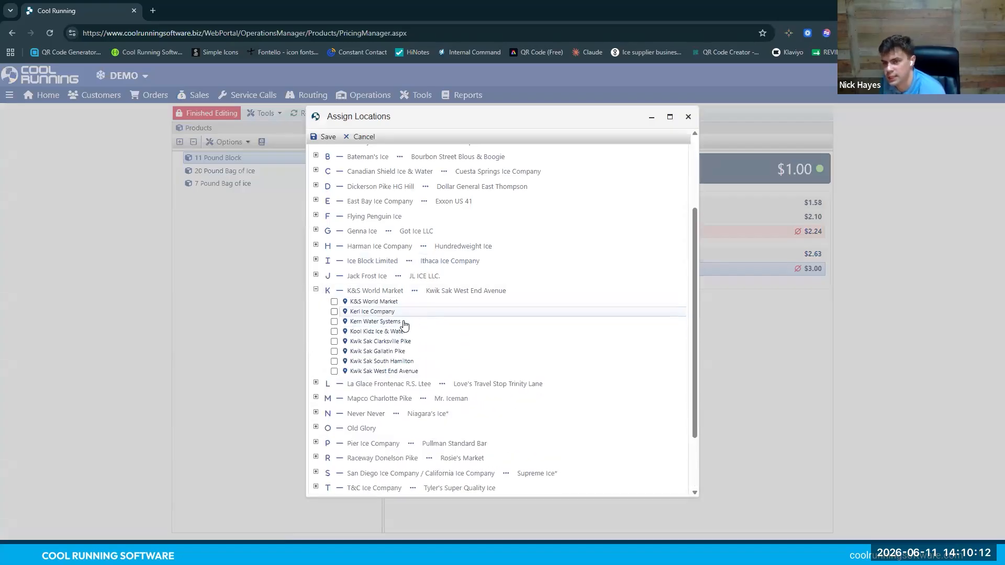
{"action": "left_click", "coordinate": [316, 291]}
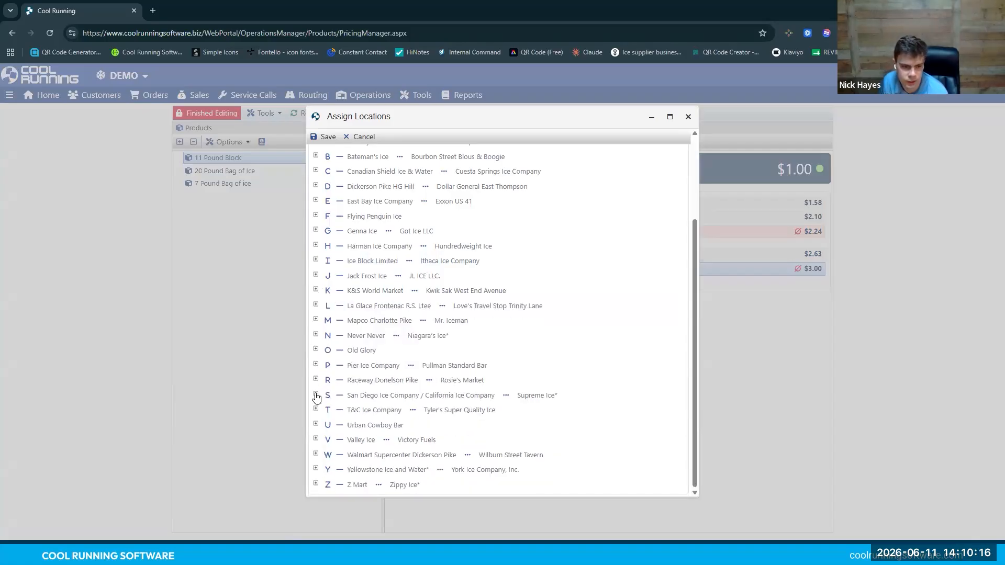
Assign Walmart Supercenter Dickerson Pike, Whole Foods Broadway and Wilburn Street Tavern to Pickup & Wholesale, and save the assignment
{"action": "left_click", "coordinate": [317, 455]}
{"action": "scroll", "coordinate": [396, 401], "scroll_direction": "down", "scroll_amount": 1}
{"action": "left_click", "coordinate": [335, 438]}
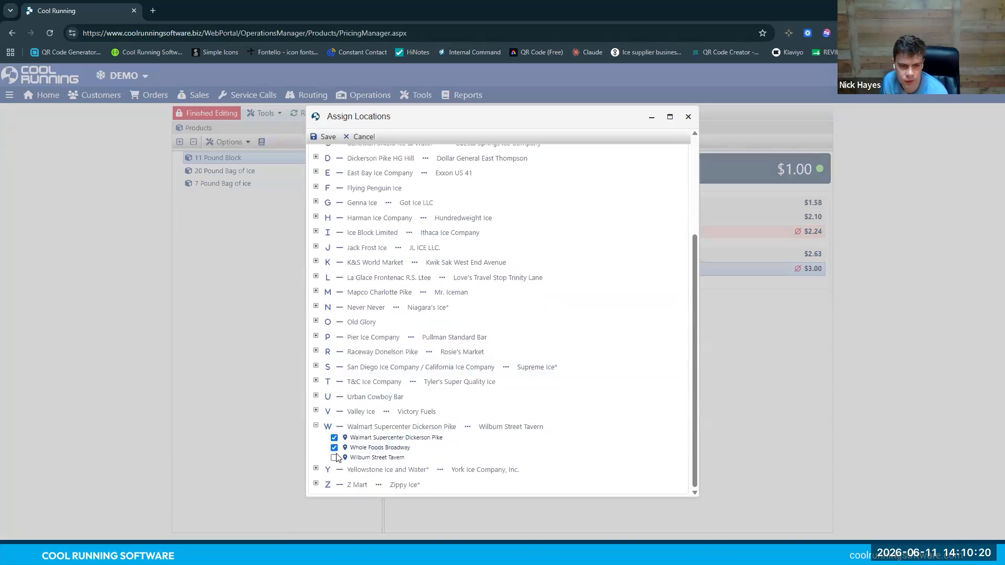
{"action": "scroll", "coordinate": [333, 314], "scroll_direction": "up", "scroll_amount": 5}
{"action": "left_click", "coordinate": [325, 139]}
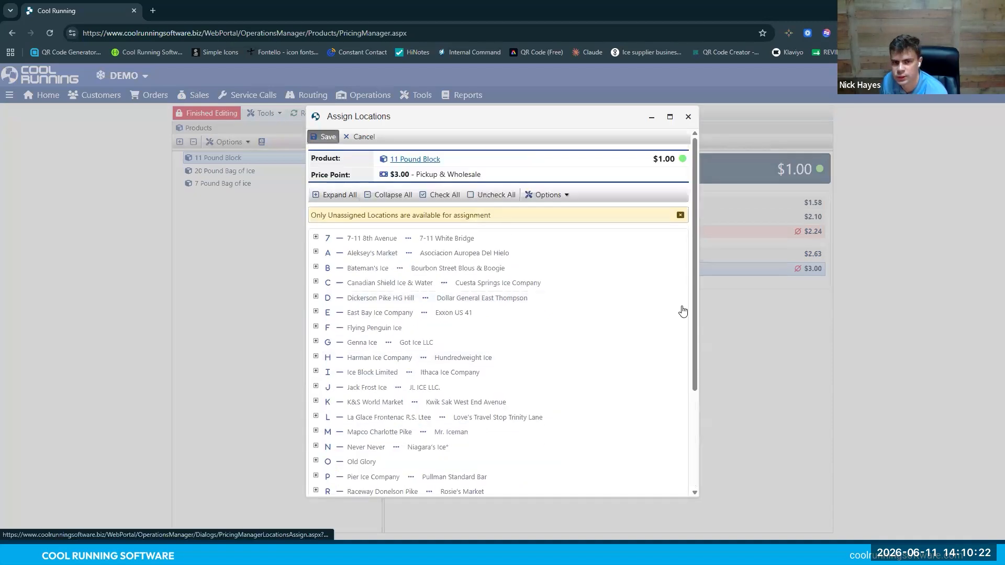
{"action": "key", "text": "Return"}
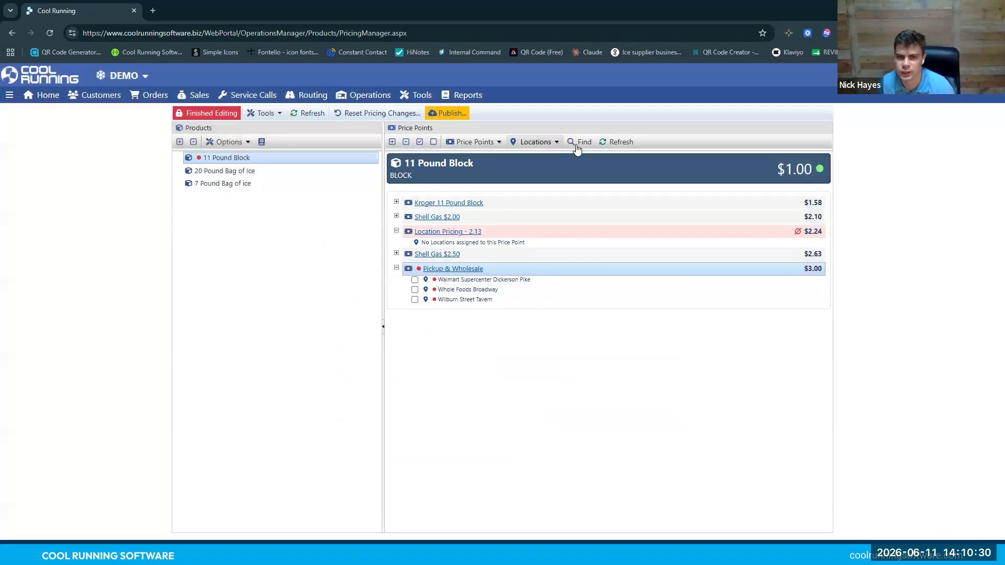
Publish the pending pricing changes and check the locations listed under Pickup & Wholesale
{"action": "left_click", "coordinate": [451, 113]}
{"action": "key", "text": "Return"}
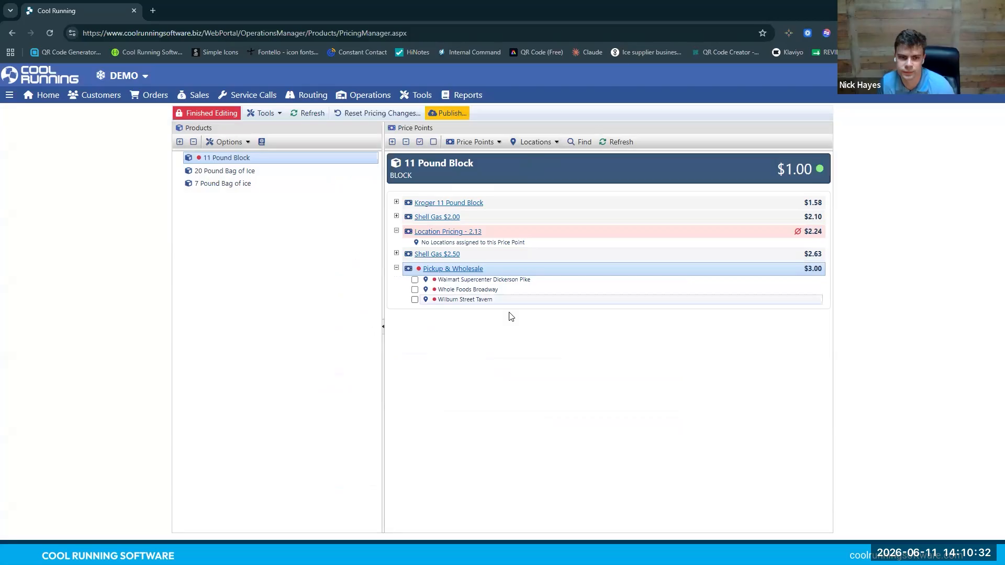
{"action": "left_click", "coordinate": [396, 268]}
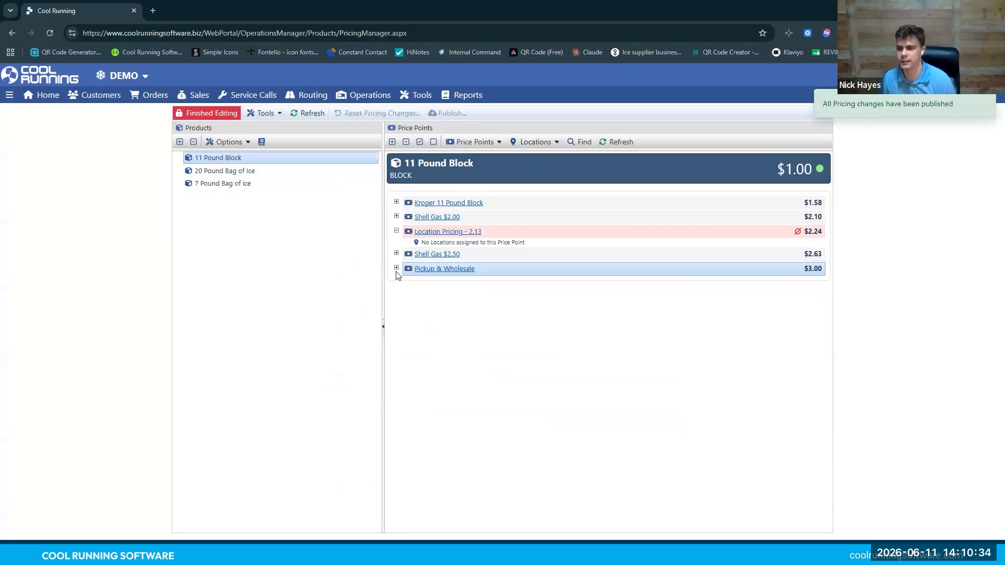
{"action": "left_click", "coordinate": [396, 268]}
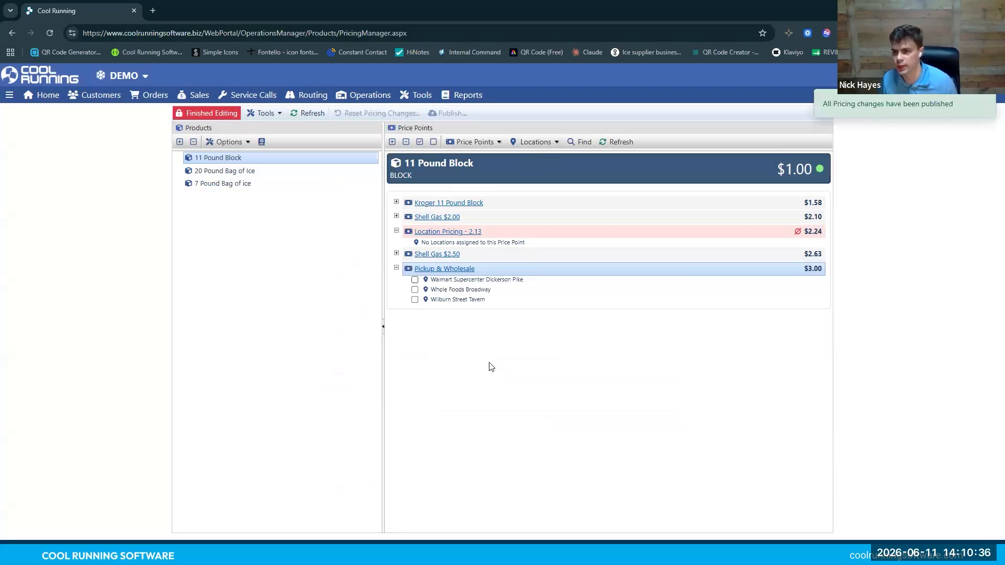
Look over the editable prices of the 11 Pound Block price points and the locations listed under Kroger 11 Pound Block
{"action": "left_click", "coordinate": [476, 142]}
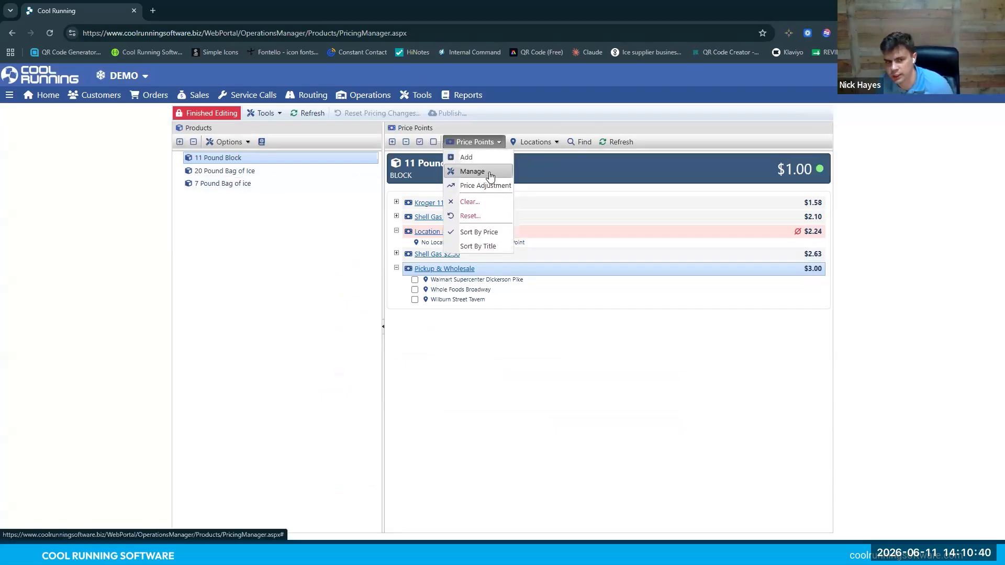
{"action": "left_click", "coordinate": [489, 173]}
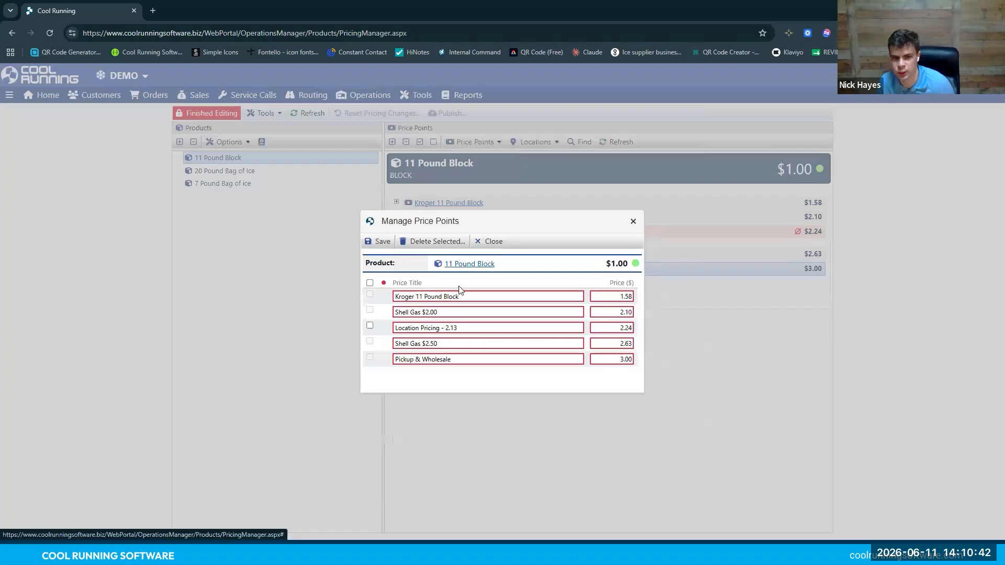
{"action": "left_click", "coordinate": [618, 297]}
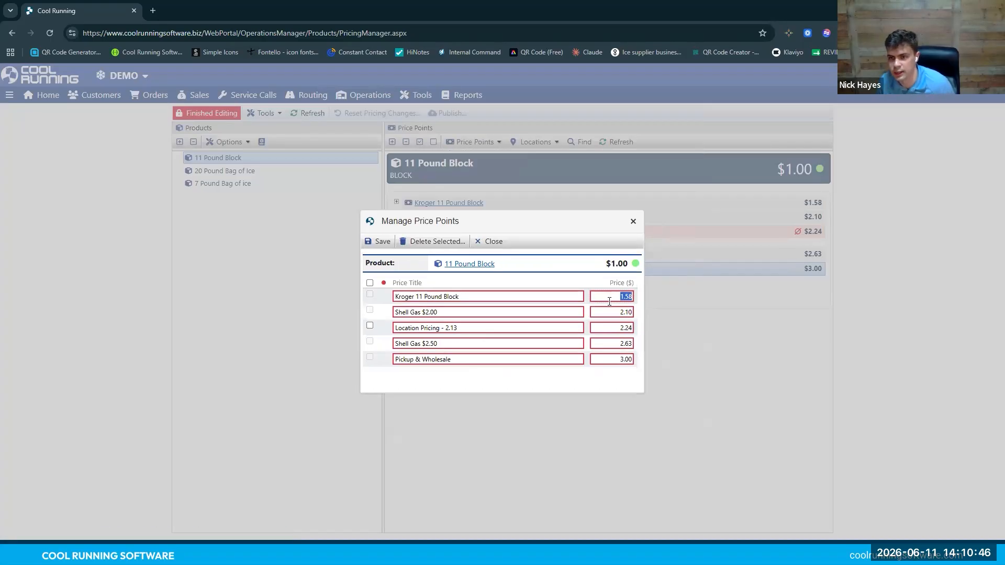
{"action": "left_click", "coordinate": [633, 222]}
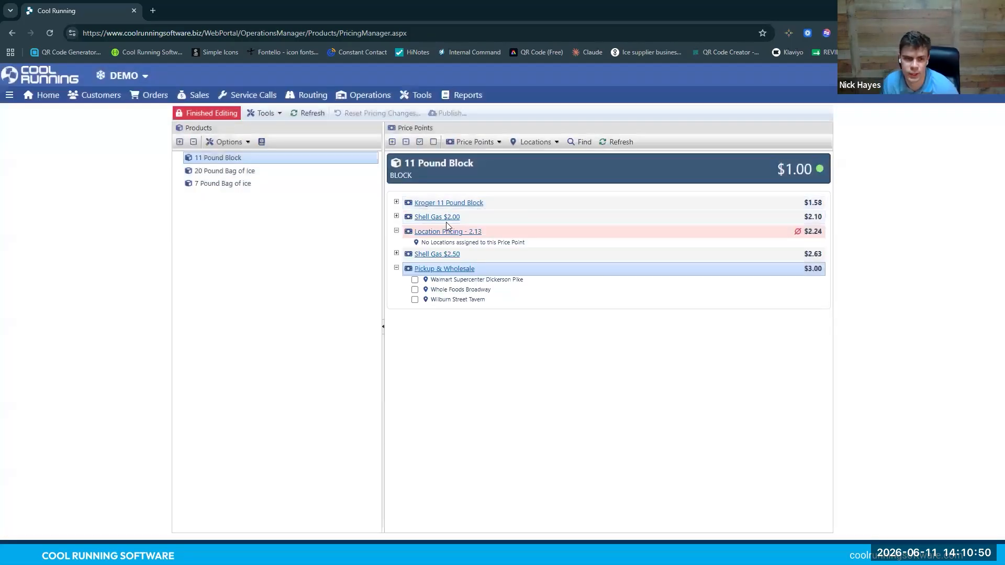
{"action": "left_click", "coordinate": [448, 204]}
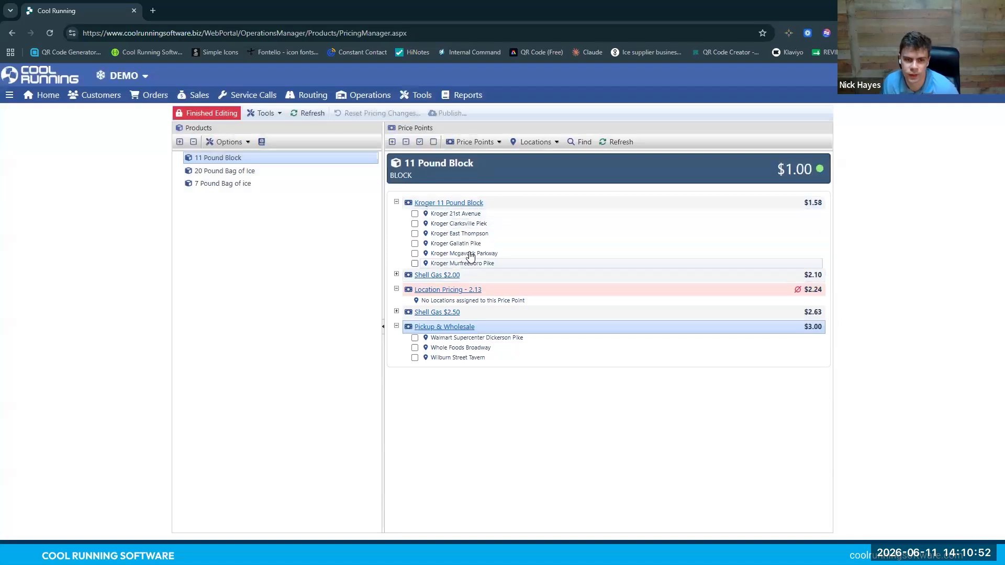
{"action": "left_click", "coordinate": [434, 204]}
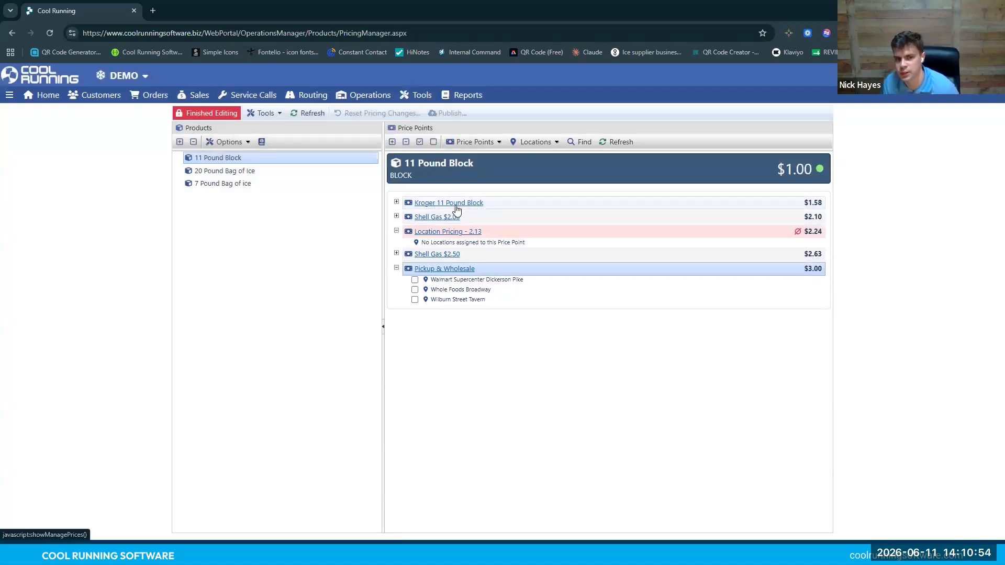
Set the Kroger 11 Pound Block price point to 2.00, append "- Updated on 06/12" to its title, and save and publish the change
{"action": "left_click", "coordinate": [474, 142]}
{"action": "left_click", "coordinate": [480, 172]}
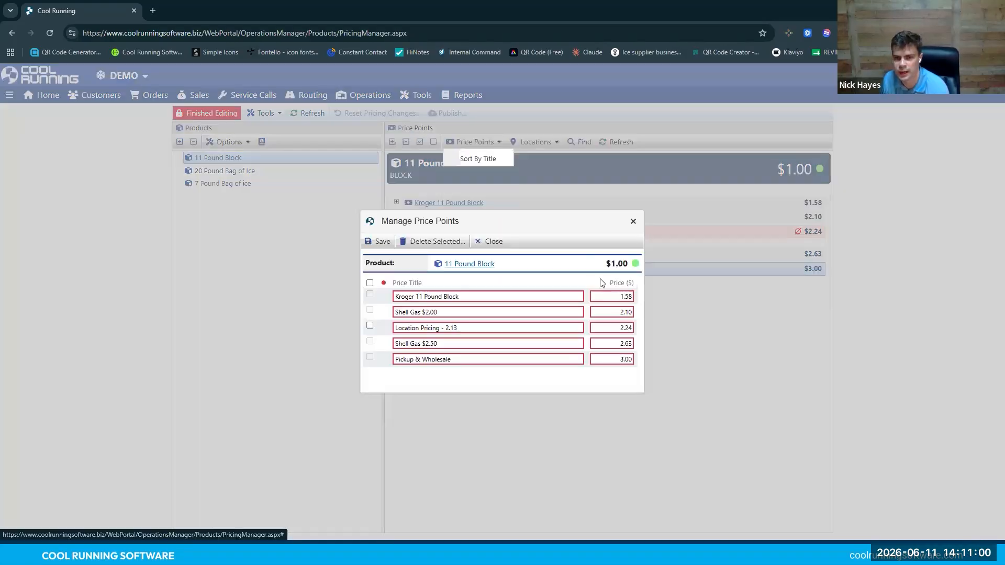
{"action": "double_click", "coordinate": [623, 298]}
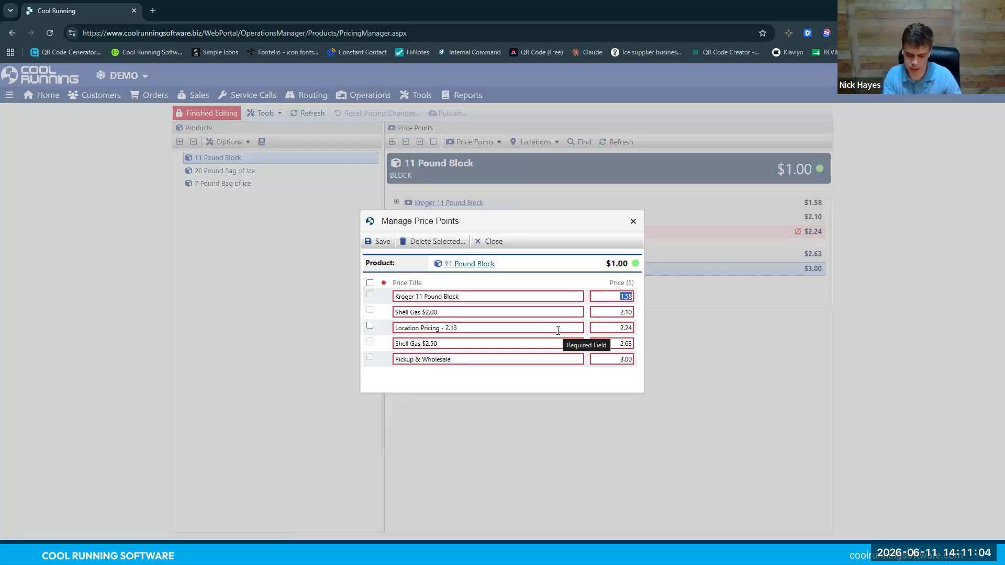
{"action": "type", "text": "2.00"}
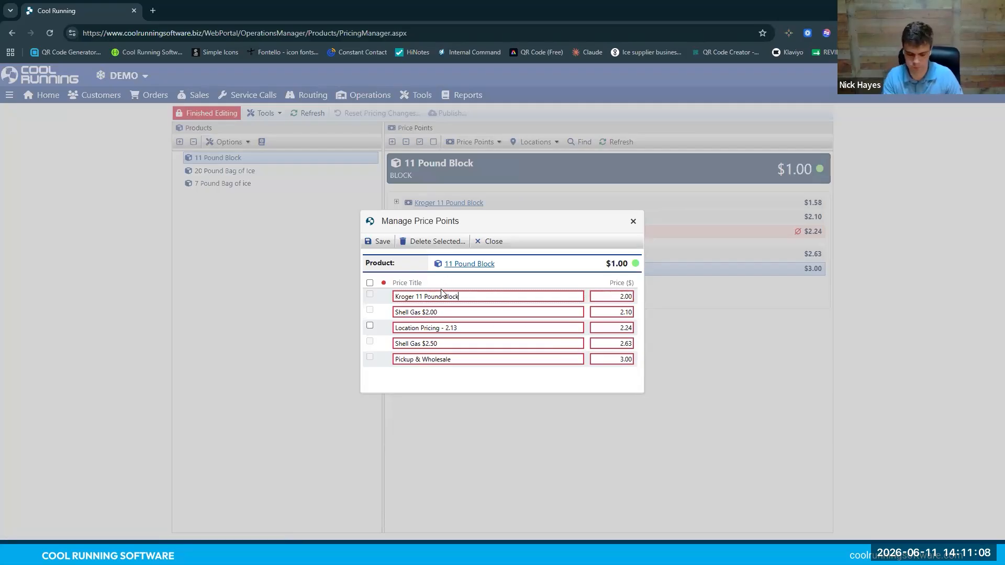
{"action": "type", "text": "Updated on 06/12"}
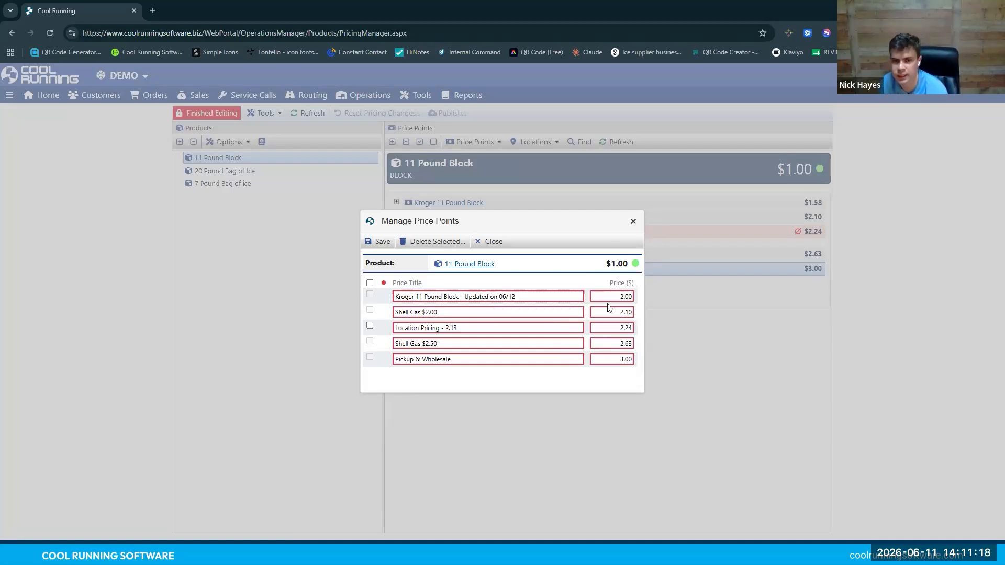
{"action": "left_click", "coordinate": [382, 243]}
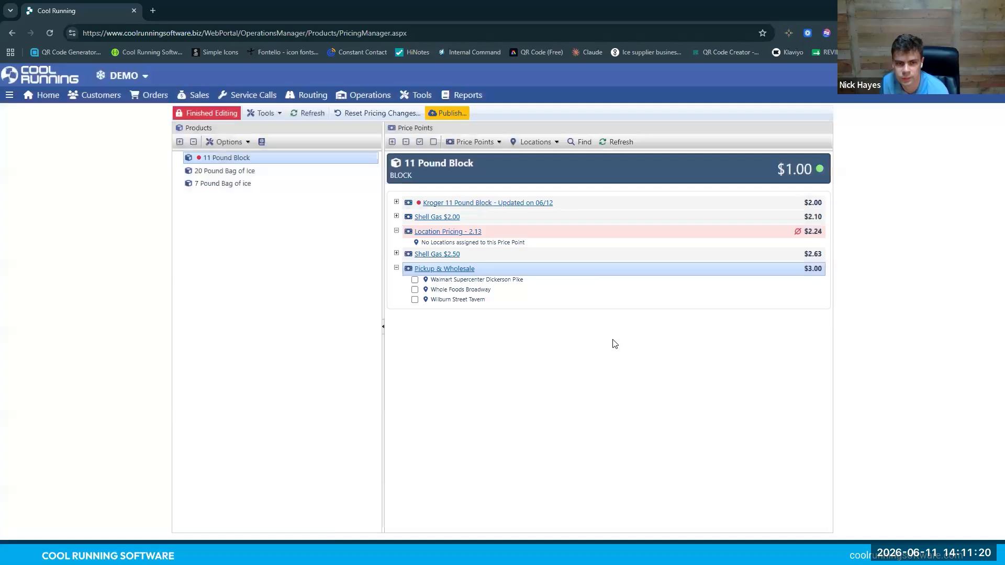
{"action": "left_click", "coordinate": [448, 119]}
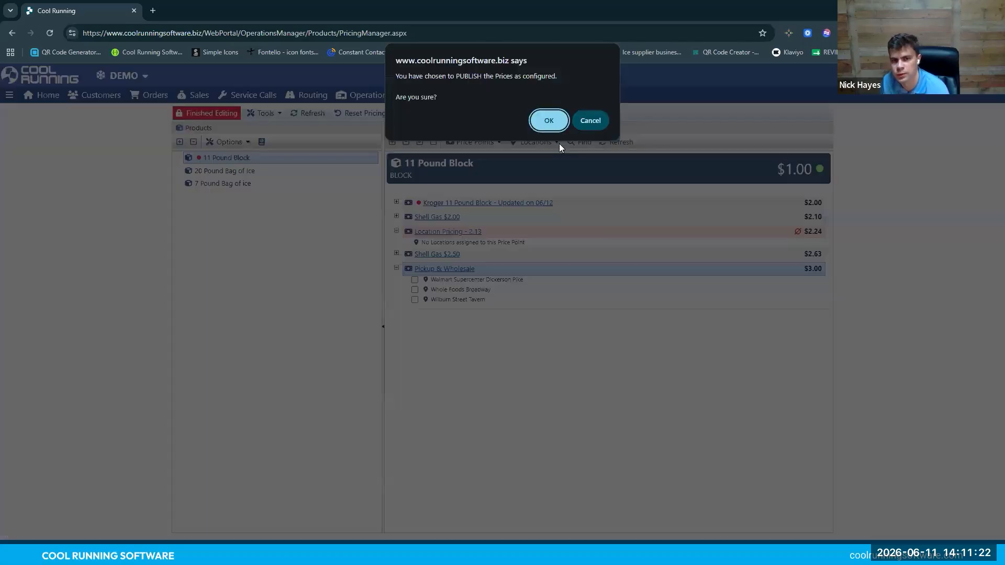
{"action": "key", "text": "Return"}
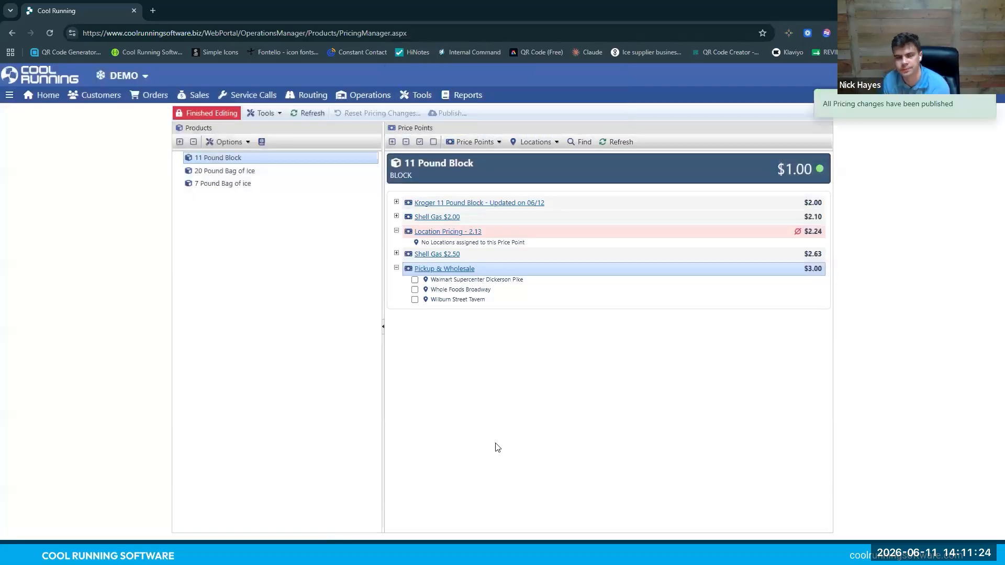
Open the price adjustment for 11 Pound Block and include all five price points in it
{"action": "left_click", "coordinate": [494, 142]}
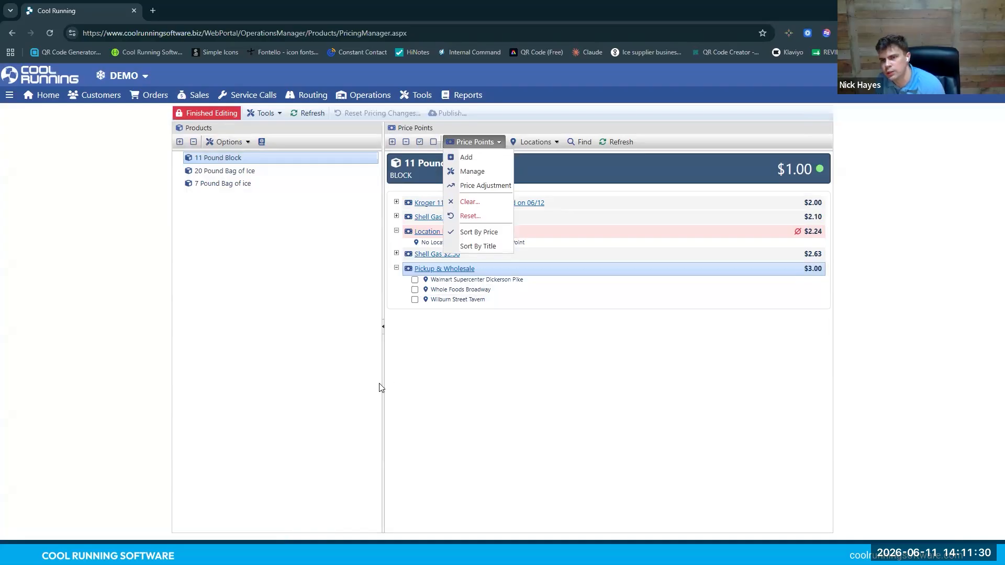
{"action": "left_click", "coordinate": [487, 185]}
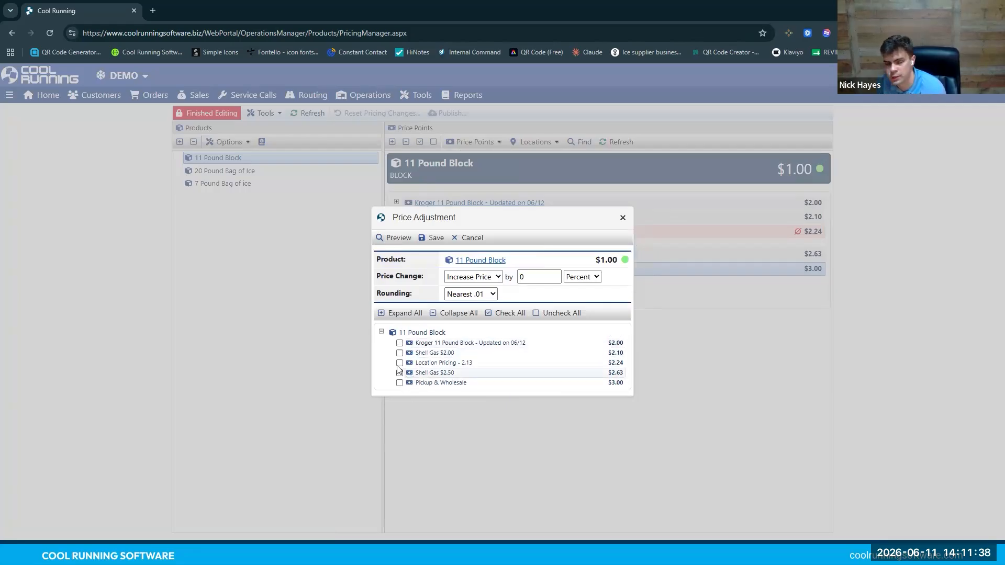
{"action": "left_click", "coordinate": [399, 343]}
{"action": "left_click", "coordinate": [399, 353]}
{"action": "left_click", "coordinate": [399, 363]}
{"action": "left_click", "coordinate": [400, 372]}
{"action": "left_click", "coordinate": [407, 383]}
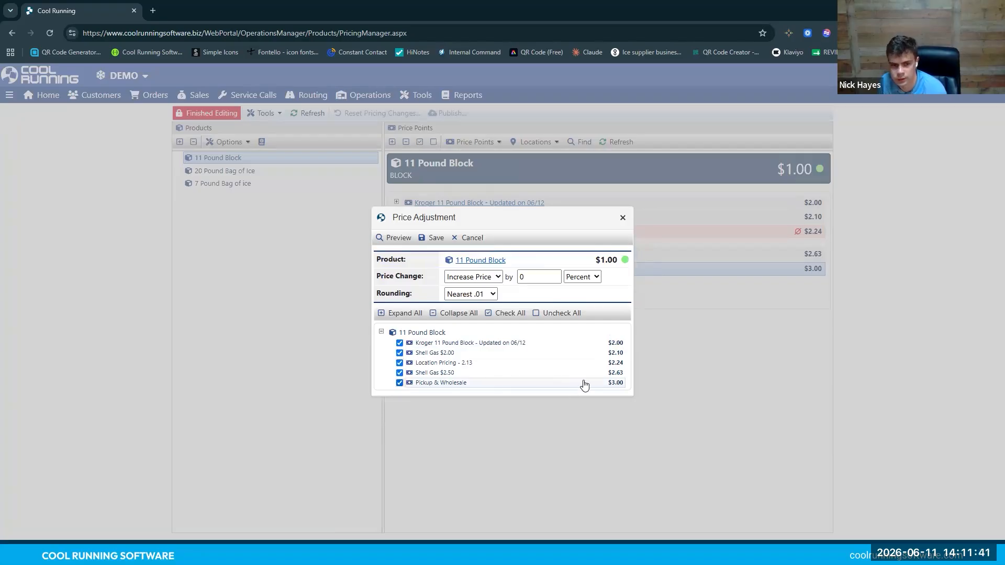
Preview a price increase of 5 percent for the selected price points
{"action": "left_click", "coordinate": [487, 279]}
{"action": "left_click", "coordinate": [468, 289]}
{"action": "left_click", "coordinate": [556, 277]}
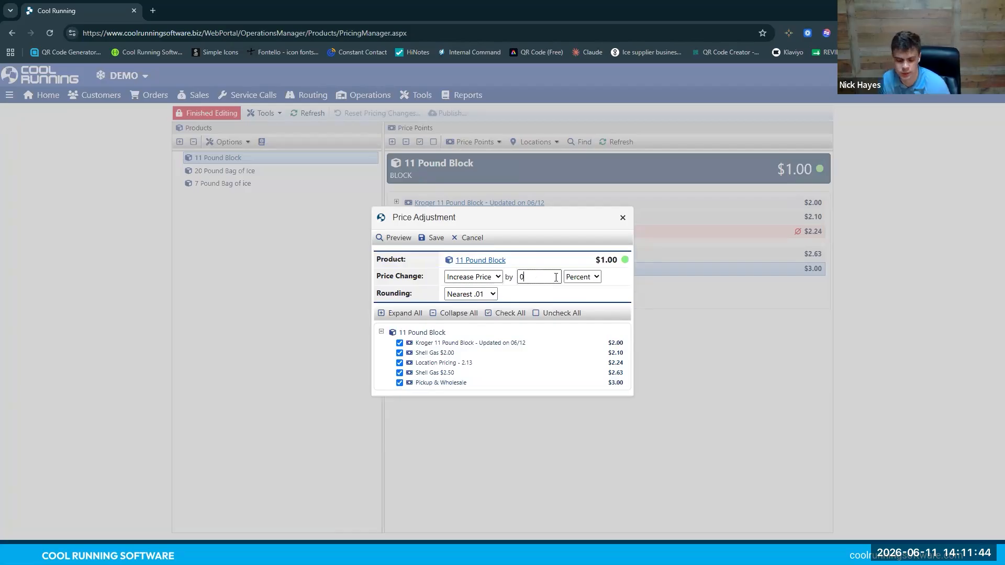
{"action": "type", "text": "5"}
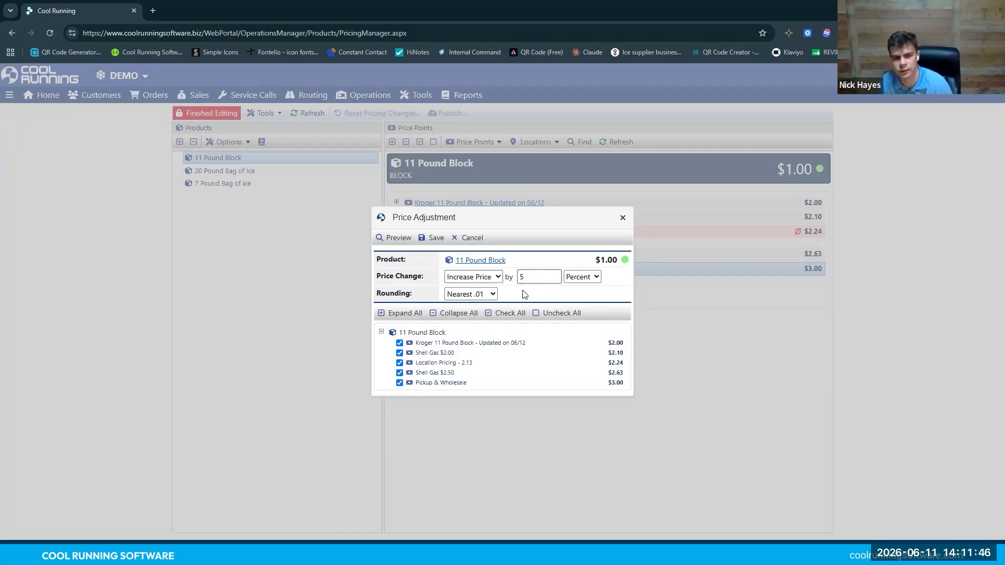
{"action": "left_click", "coordinate": [395, 239]}
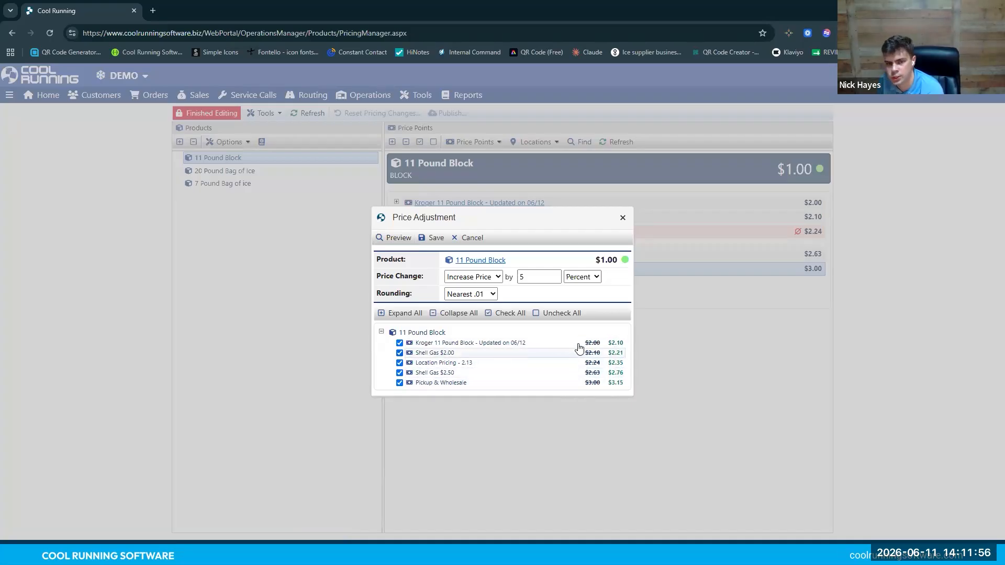
Change the adjustment to an increase by an amount of .03, preview and save it, and publish the new prices
{"action": "left_click", "coordinate": [585, 281]}
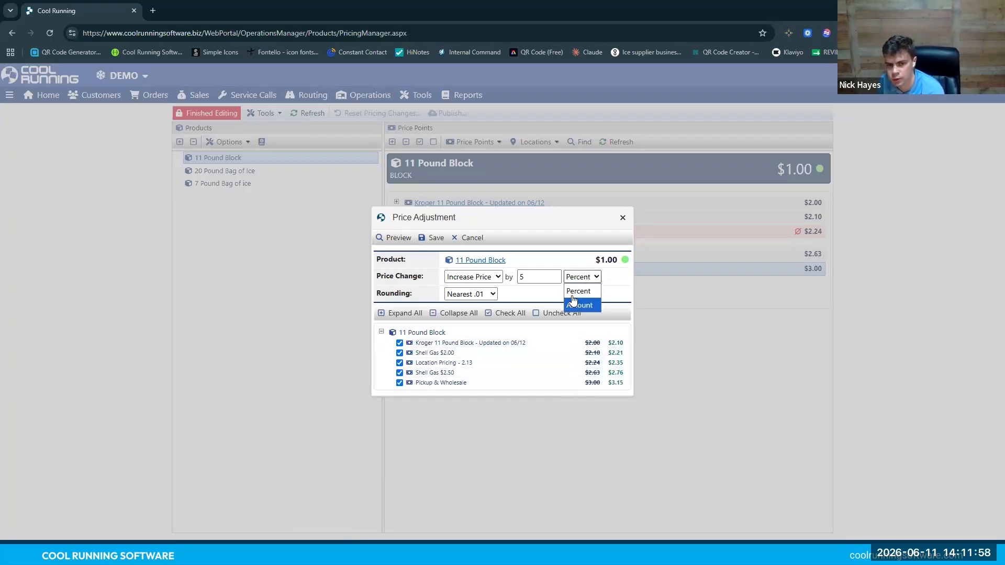
{"action": "left_click", "coordinate": [579, 305]}
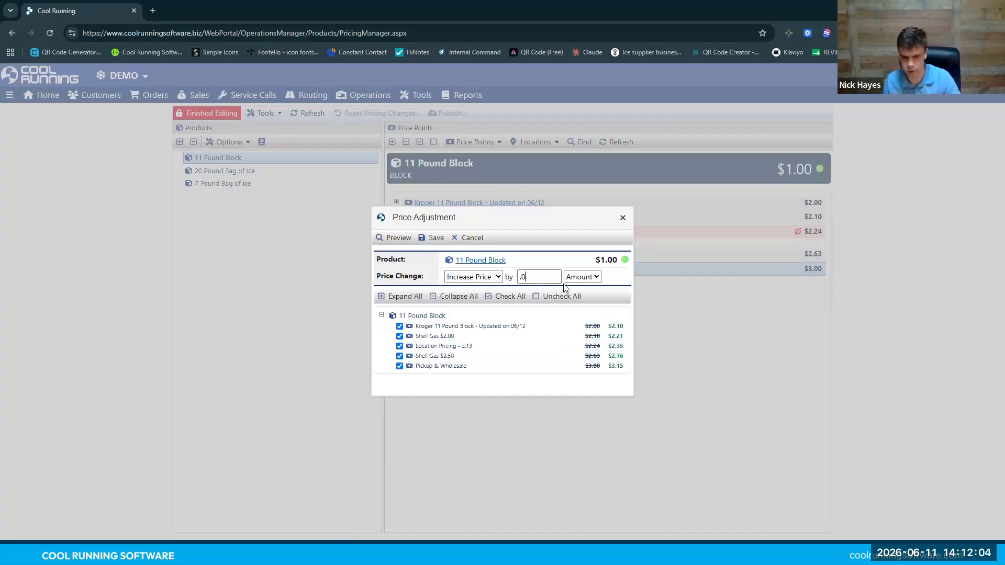
{"action": "type", "text": ".03"}
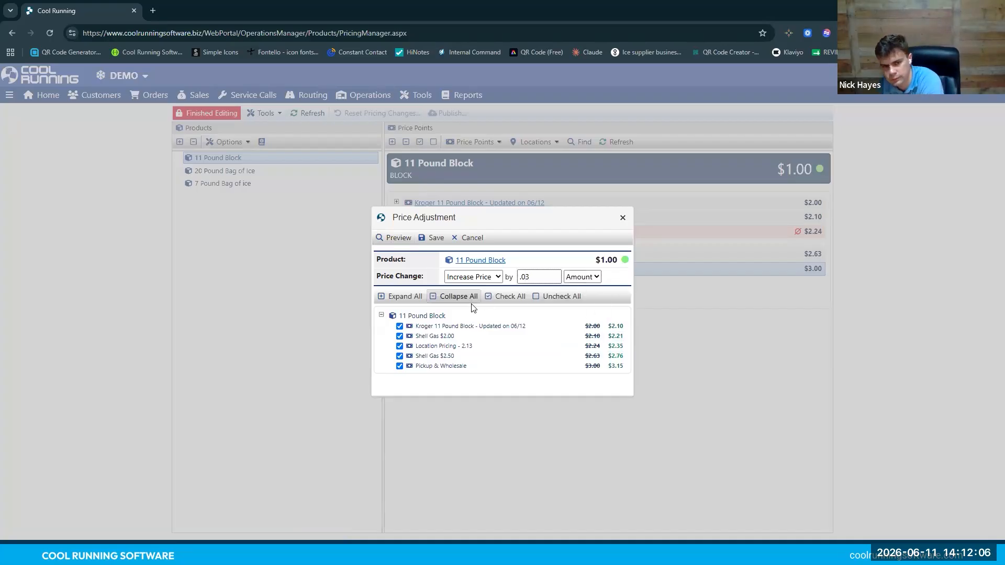
{"action": "left_click", "coordinate": [394, 238]}
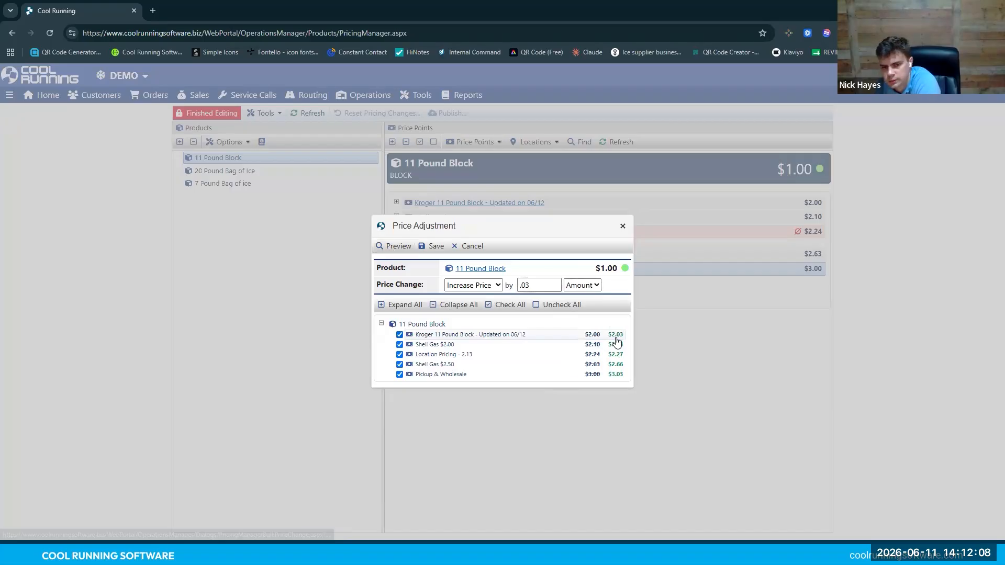
{"action": "left_click", "coordinate": [432, 246]}
{"action": "left_click", "coordinate": [551, 133]}
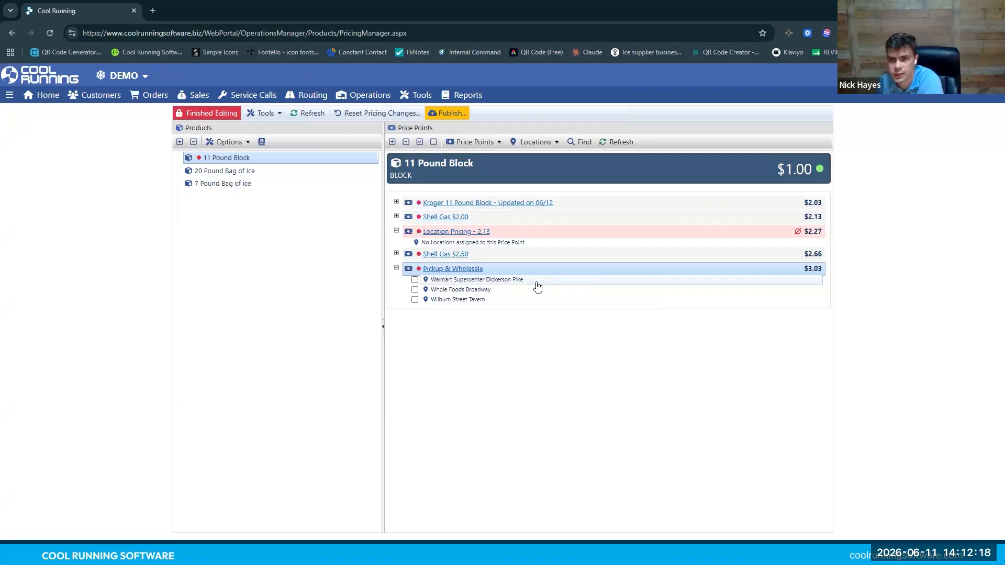
{"action": "left_click", "coordinate": [452, 114]}
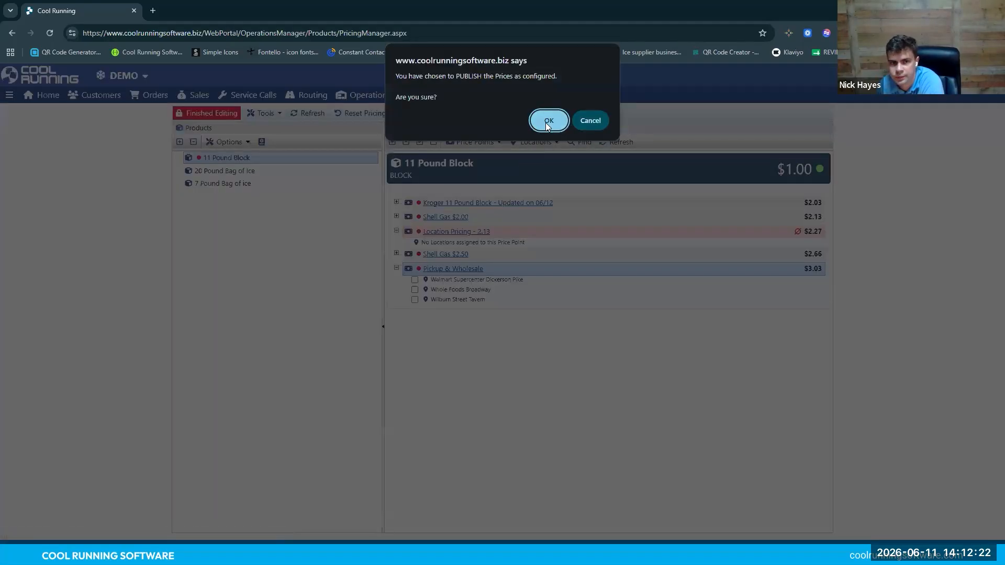
{"action": "key", "text": "Return"}
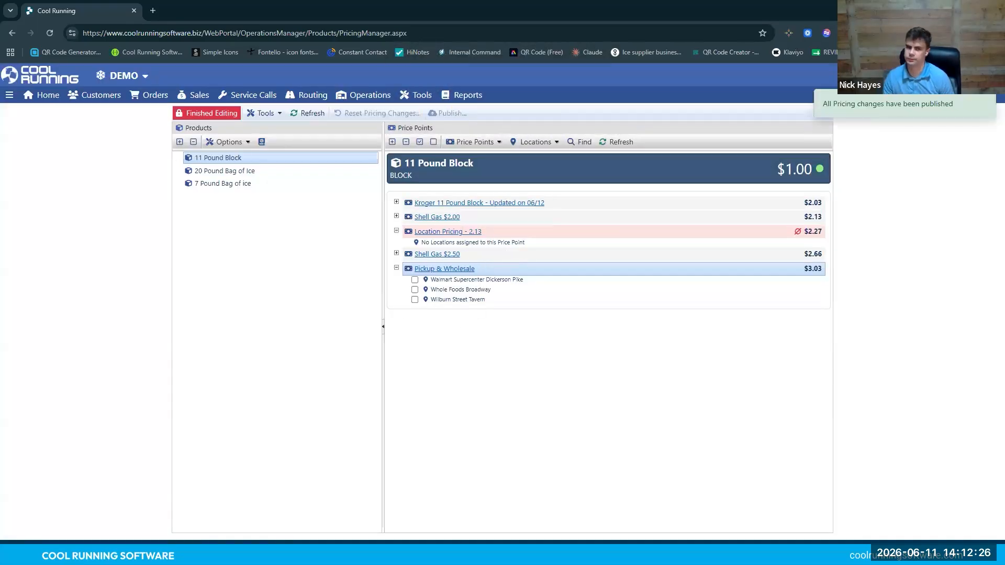
Collapse Pickup & Wholesale, expand the Shell Gas $2.00 and Kroger 11 Pound Block locations, and release and re-enable the editing lock
{"action": "left_click", "coordinate": [396, 269]}
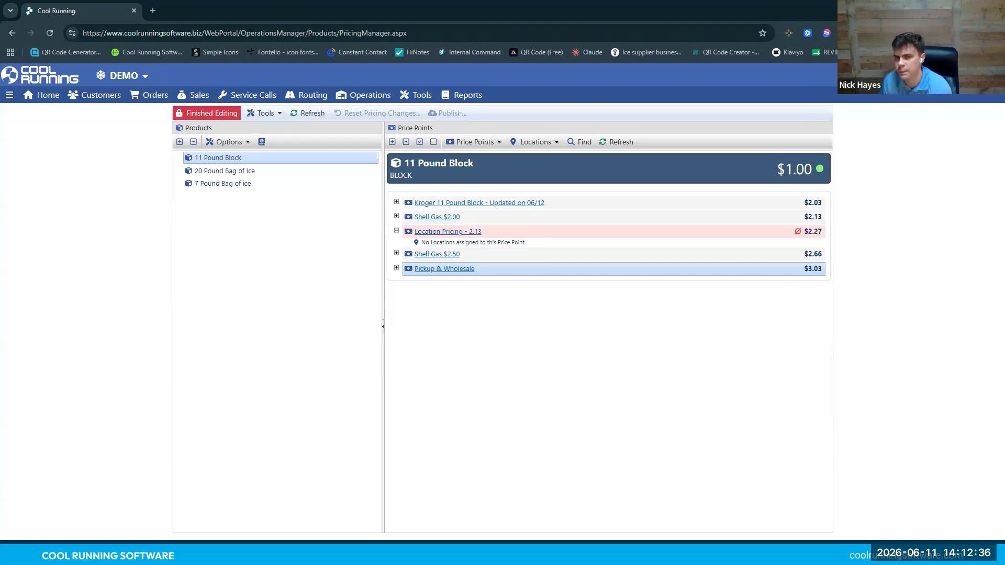
{"action": "left_click", "coordinate": [396, 216]}
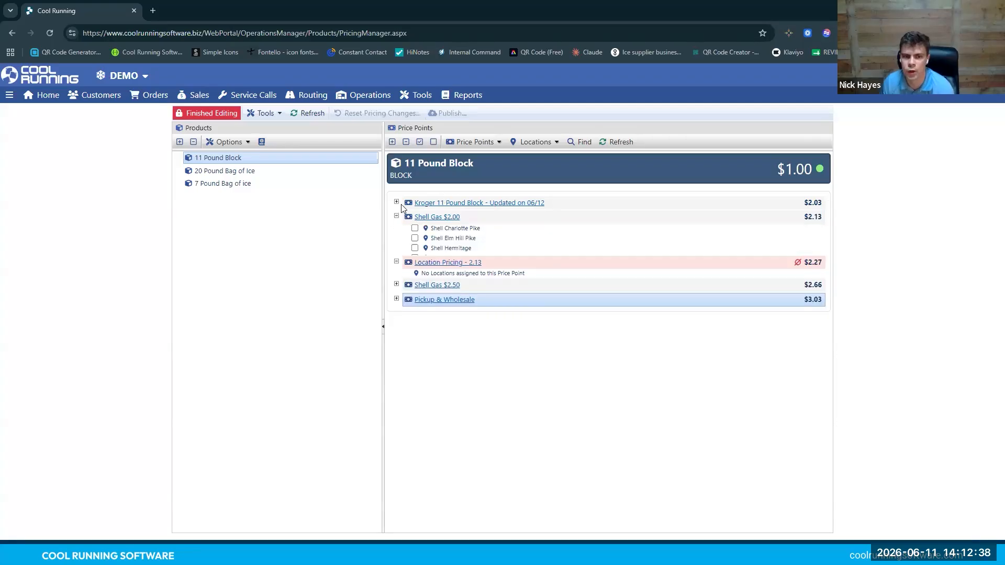
{"action": "left_click", "coordinate": [396, 202]}
{"action": "left_click", "coordinate": [210, 116]}
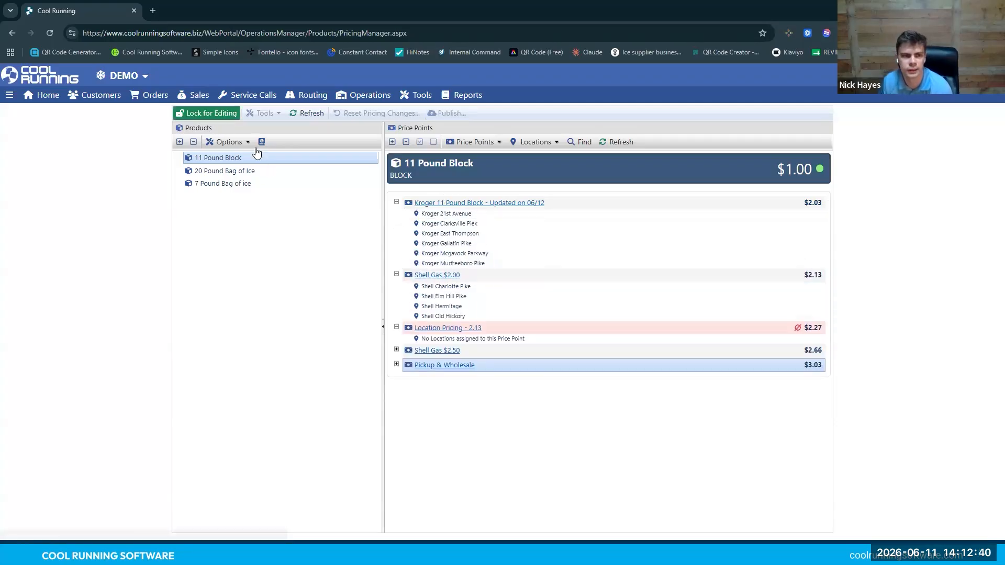
{"action": "left_click", "coordinate": [218, 116]}
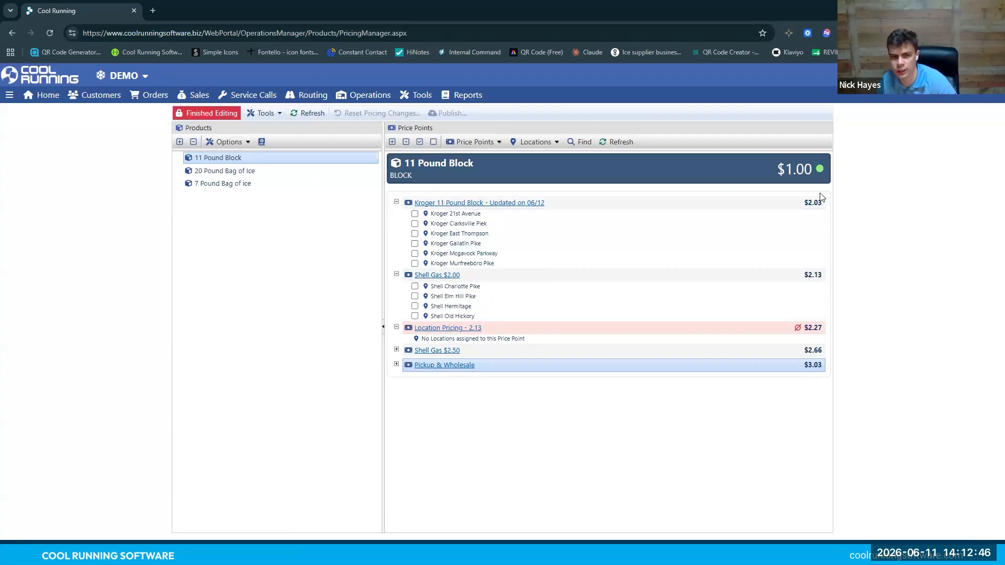
Select all the Kroger locations under the updated Kroger 11 Pound Block price point and view the available location actions
{"action": "left_click", "coordinate": [415, 214]}
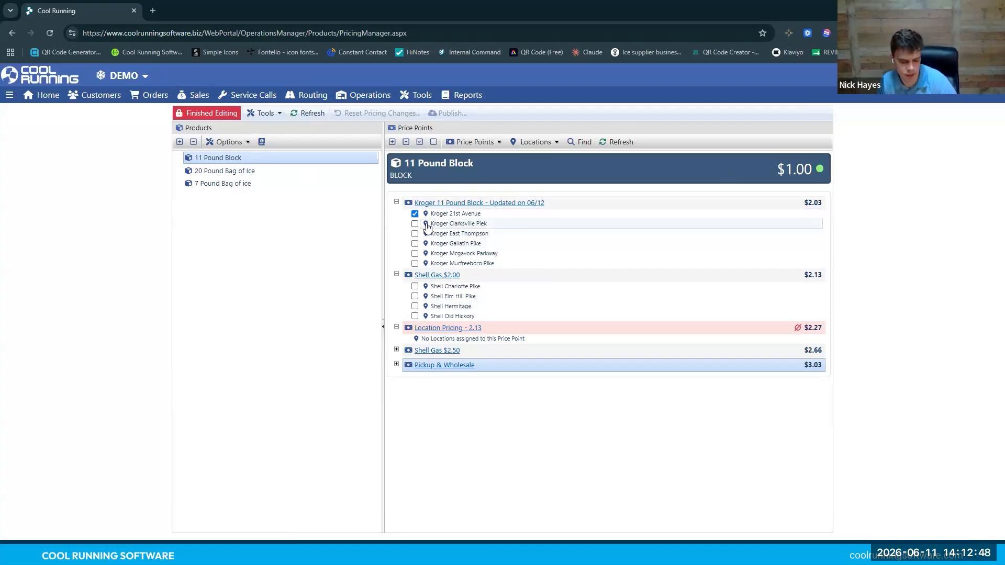
{"action": "left_click", "coordinate": [408, 203]}
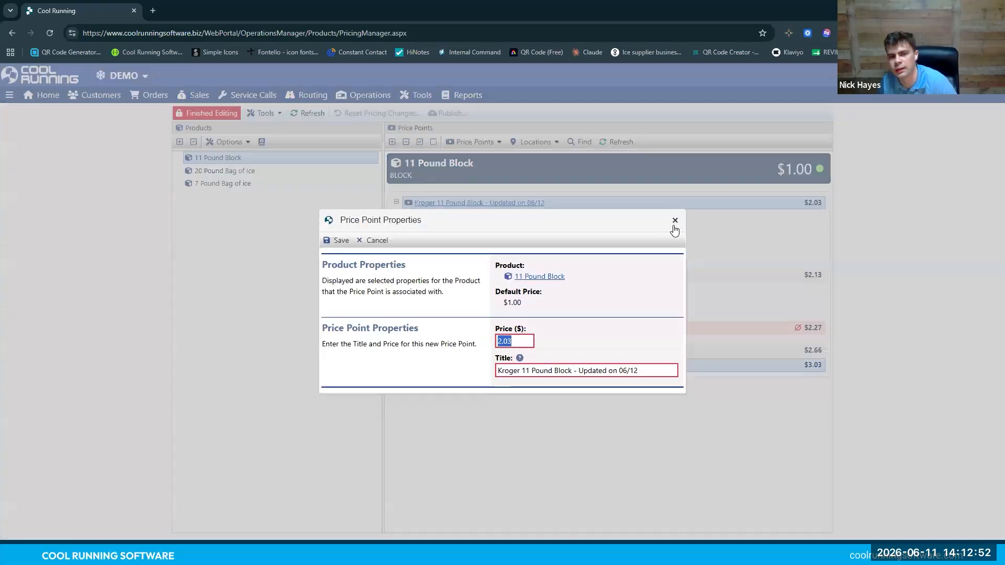
{"action": "left_click", "coordinate": [674, 222]}
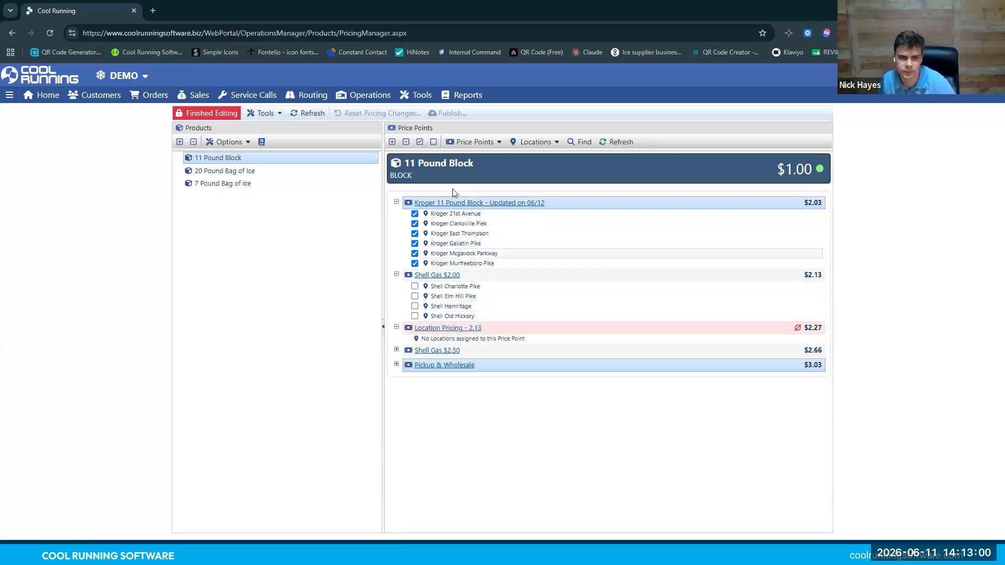
{"action": "left_click", "coordinate": [534, 141]}
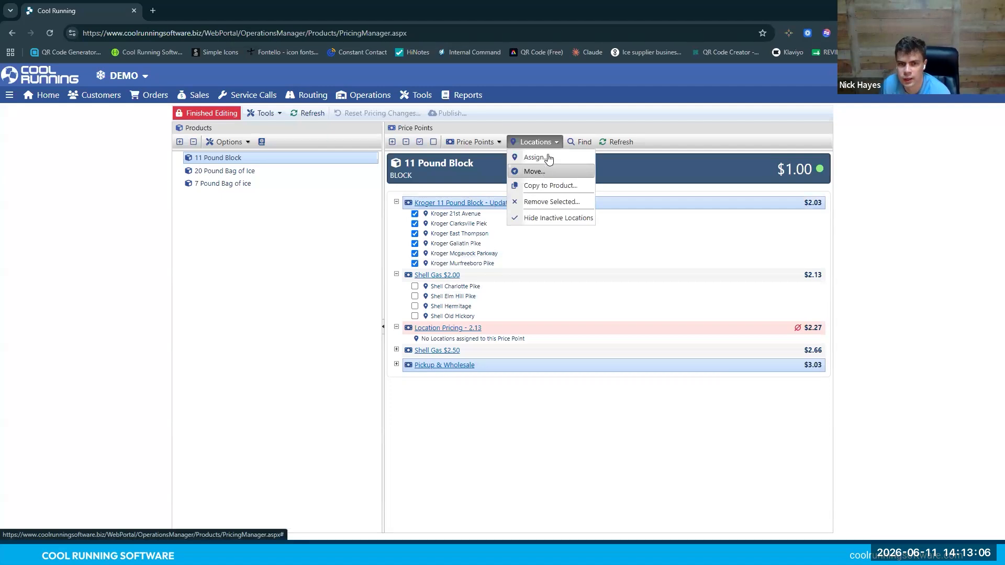
{"action": "left_click", "coordinate": [469, 386]}
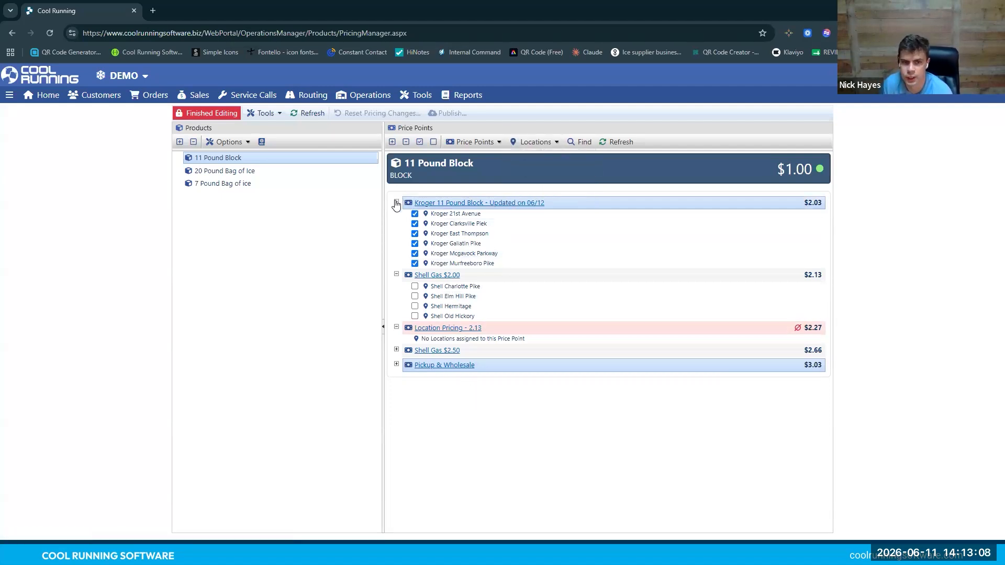
Collapse the Kroger 11 Pound Block, Shell Gas $2.00 and Location Pricing - 2.13 price points
{"action": "left_click", "coordinate": [396, 202]}
{"action": "left_click", "coordinate": [396, 220]}
{"action": "left_click", "coordinate": [396, 231]}
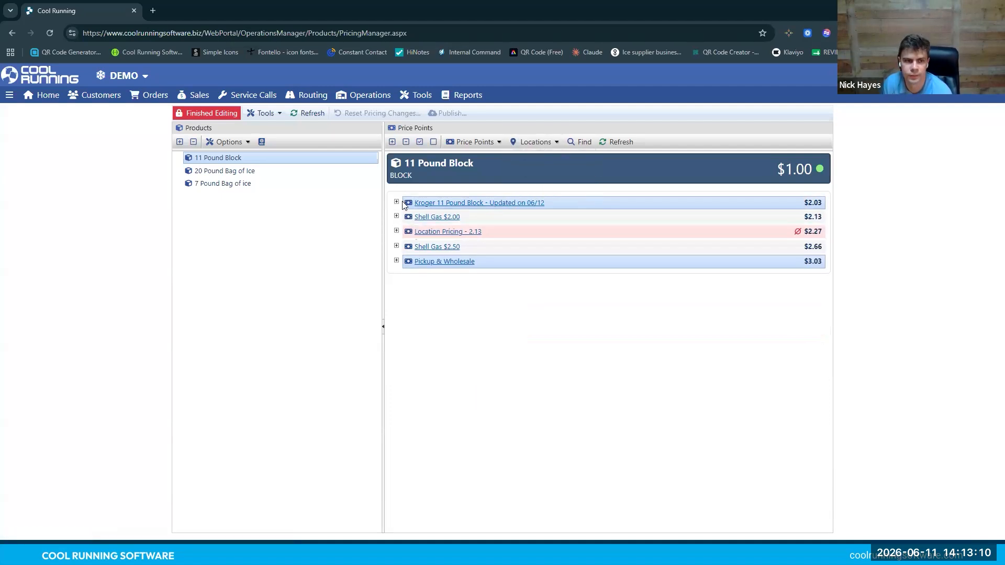
Add and save a new price point for 11 Pound Block titled Test with a price of 3.15
{"action": "left_click", "coordinate": [487, 142]}
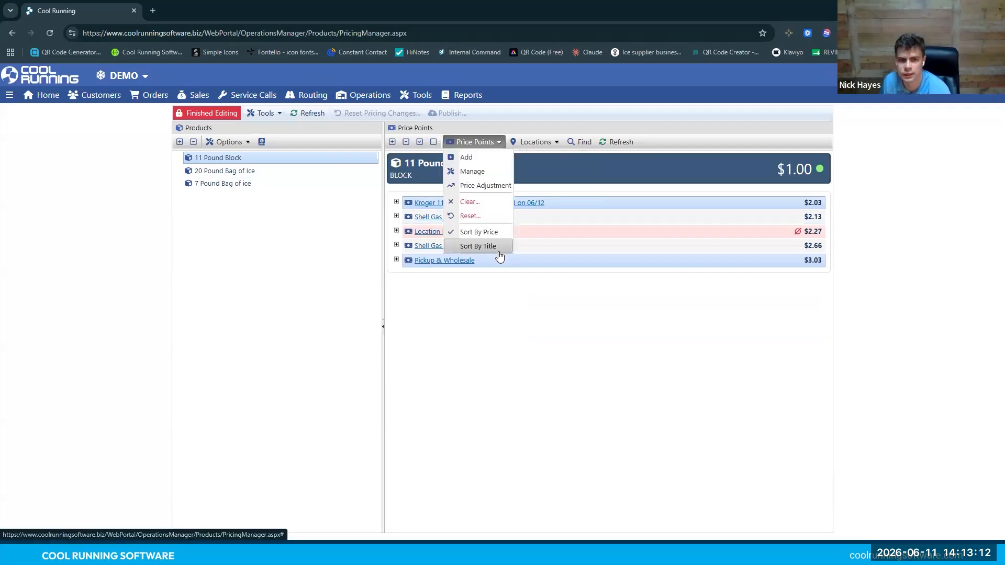
{"action": "left_click", "coordinate": [486, 158]}
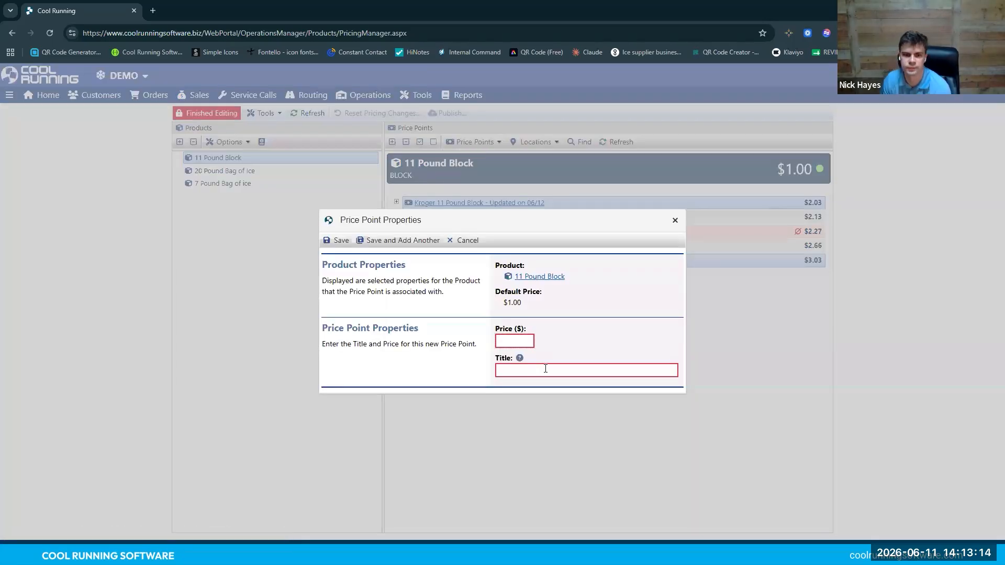
{"action": "type", "text": "Test"}
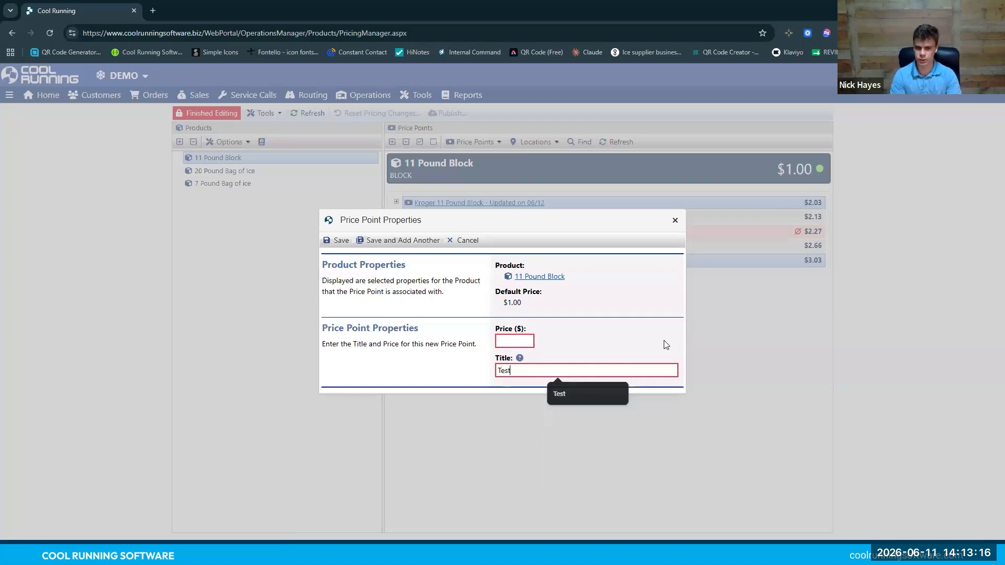
{"action": "left_click", "coordinate": [505, 345]}
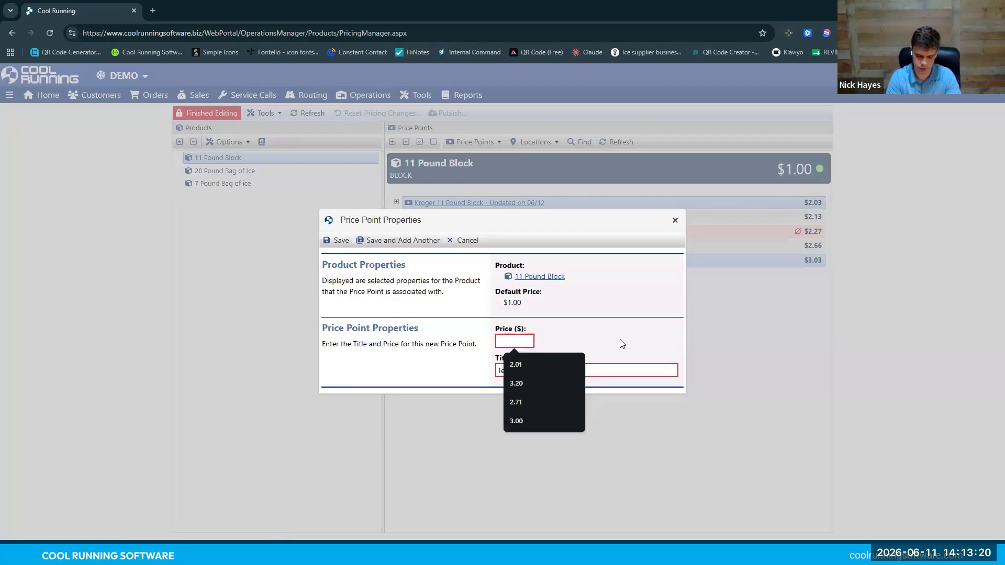
{"action": "type", "text": "3.15"}
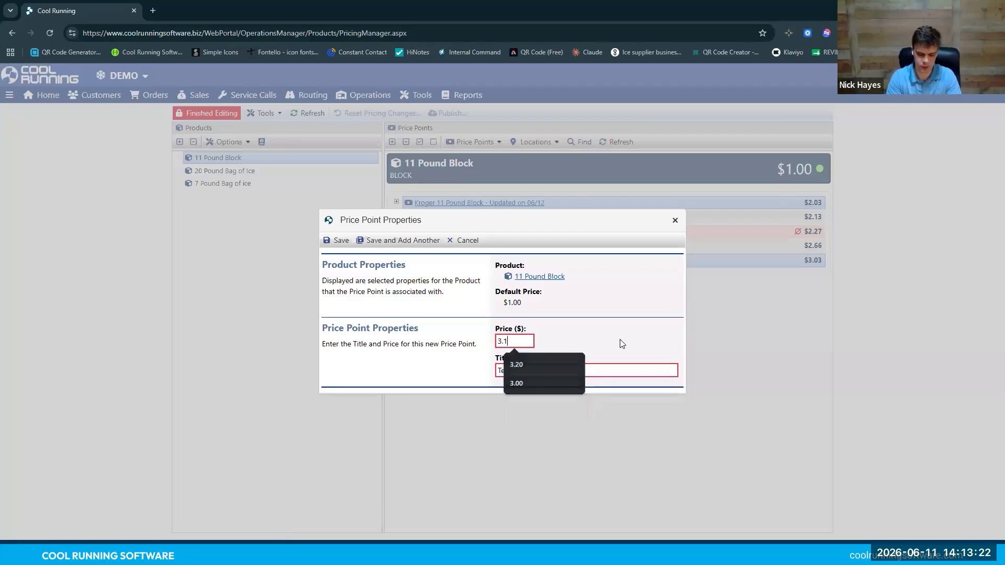
{"action": "left_click", "coordinate": [337, 240]}
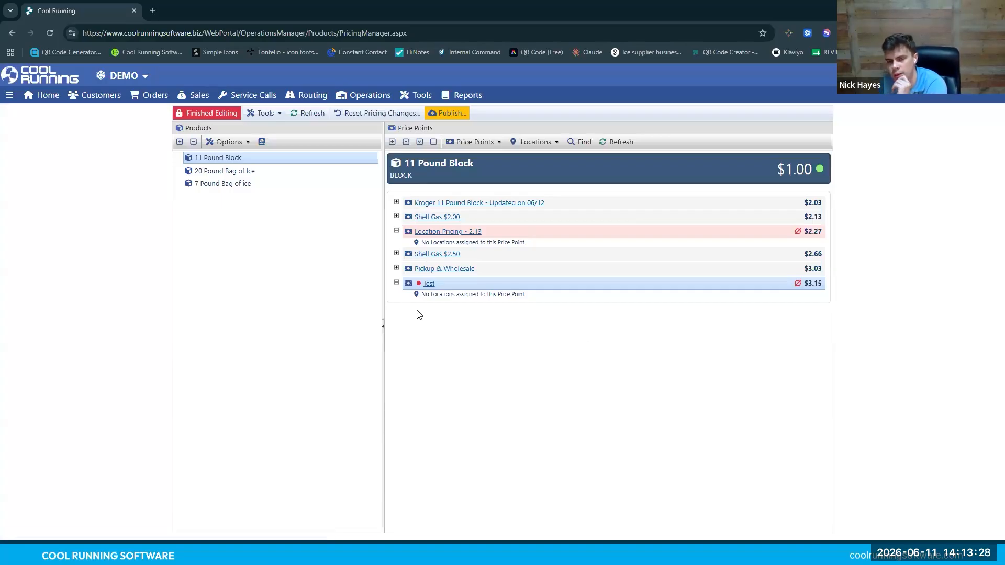
Expand the locations under Pickup & Wholesale, both Shell Gas price points and Kroger 11 Pound Block, and collapse Location Pricing - 2.13
{"action": "left_click", "coordinate": [533, 142]}
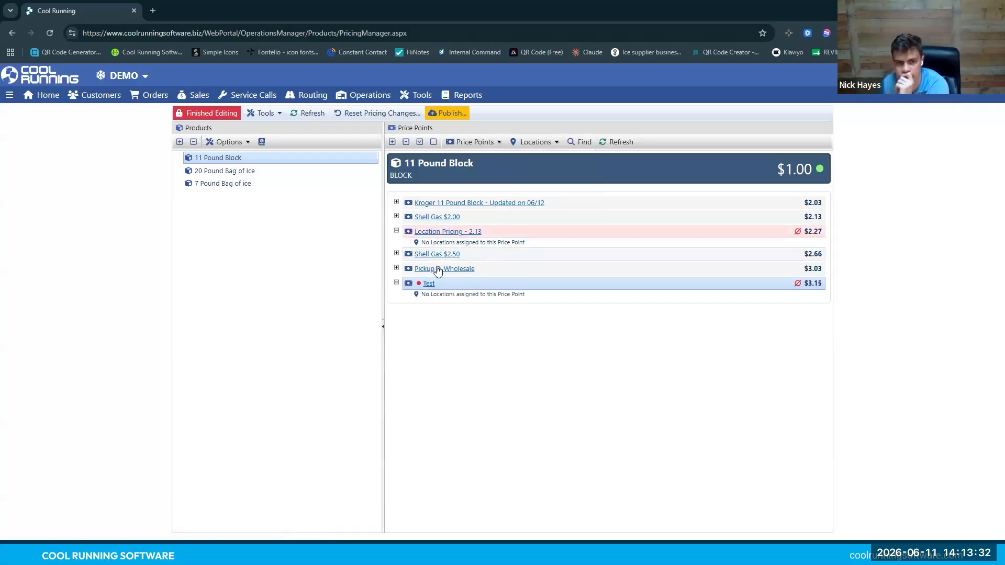
{"action": "left_click", "coordinate": [396, 269]}
{"action": "left_click", "coordinate": [396, 254]}
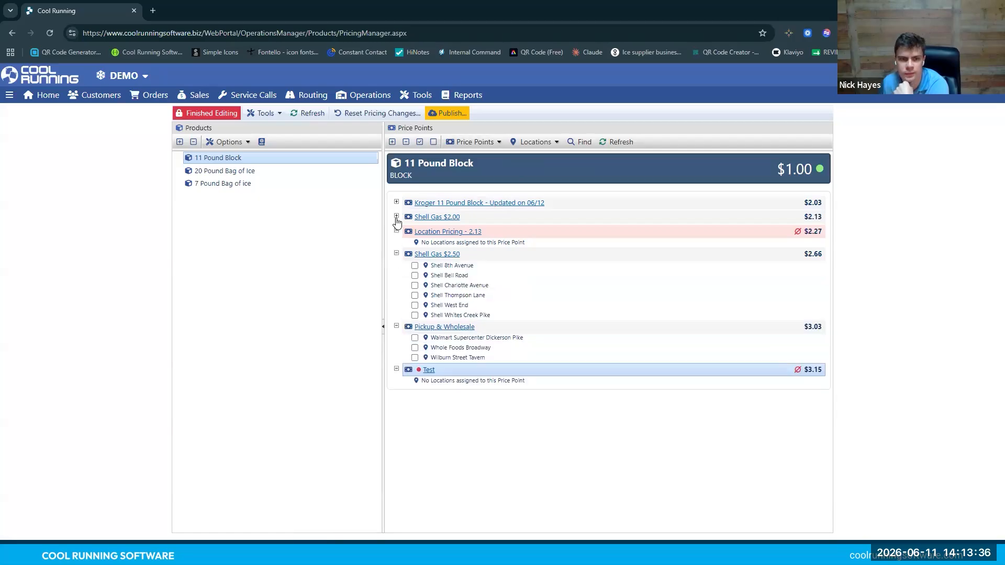
{"action": "left_click", "coordinate": [396, 230]}
{"action": "left_click", "coordinate": [396, 216]}
{"action": "left_click", "coordinate": [396, 202]}
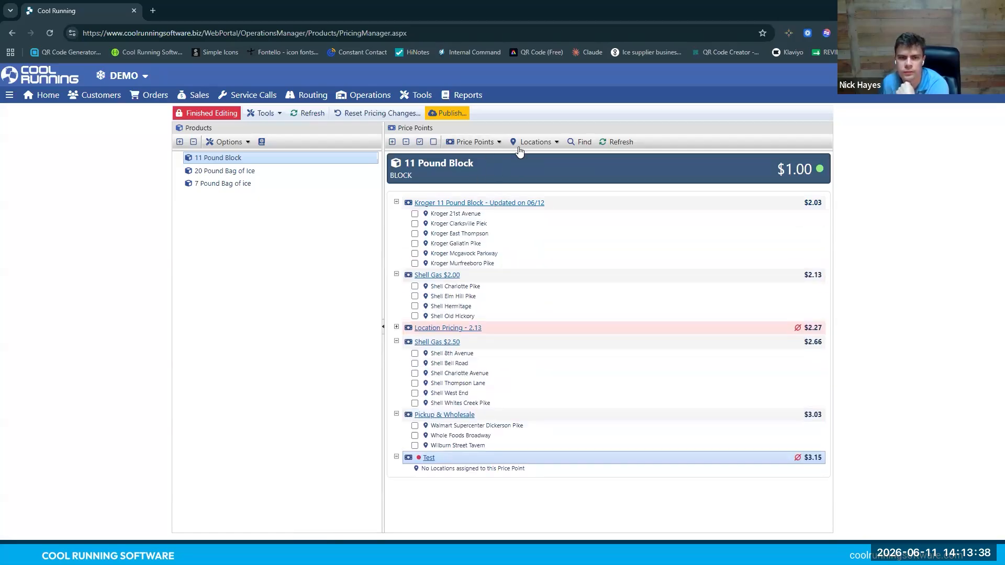
View the Manage Price Points dialog, close it without changes, and select the Kroger 11 Pound Block price point
{"action": "left_click", "coordinate": [424, 200]}
{"action": "left_click", "coordinate": [633, 213]}
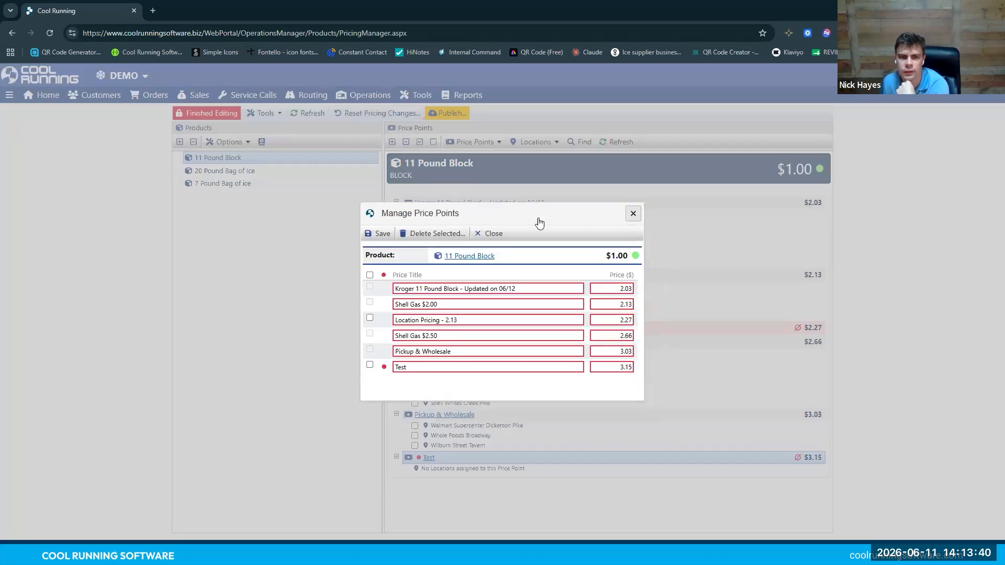
{"action": "left_click", "coordinate": [416, 205]}
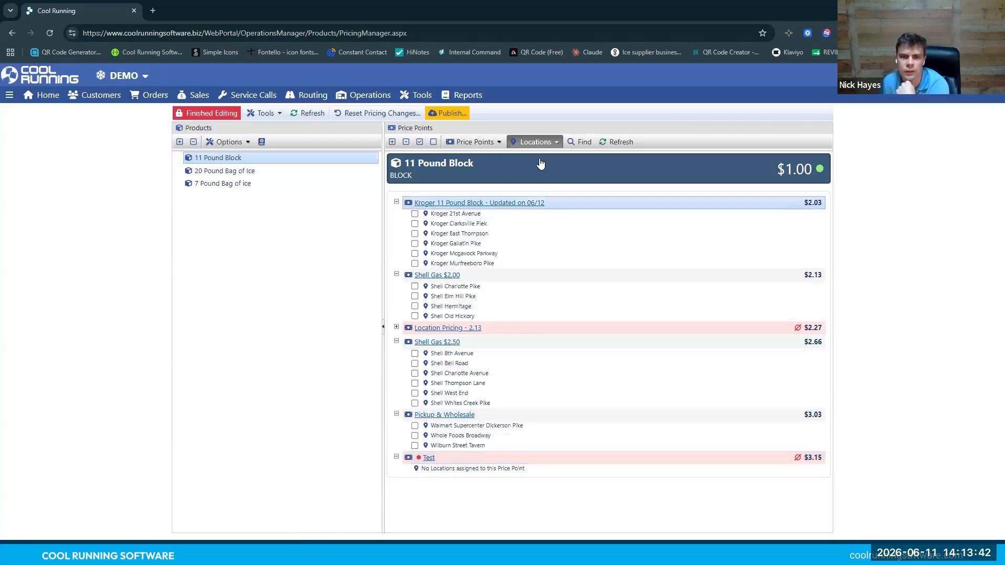
Publish the pending pricing change for the new Test price point
{"action": "left_click", "coordinate": [535, 142]}
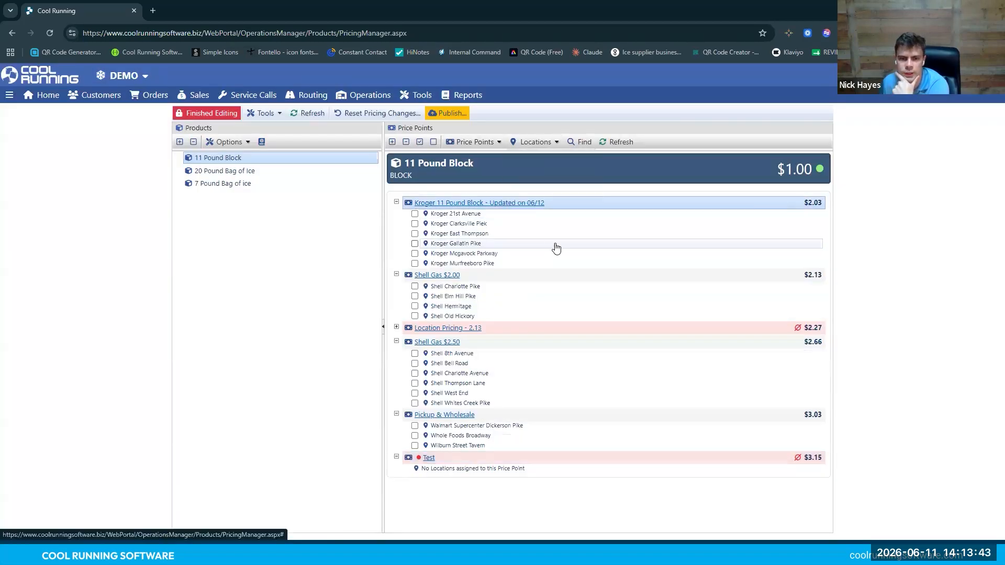
{"action": "left_click", "coordinate": [532, 145]}
{"action": "left_click", "coordinate": [541, 173]}
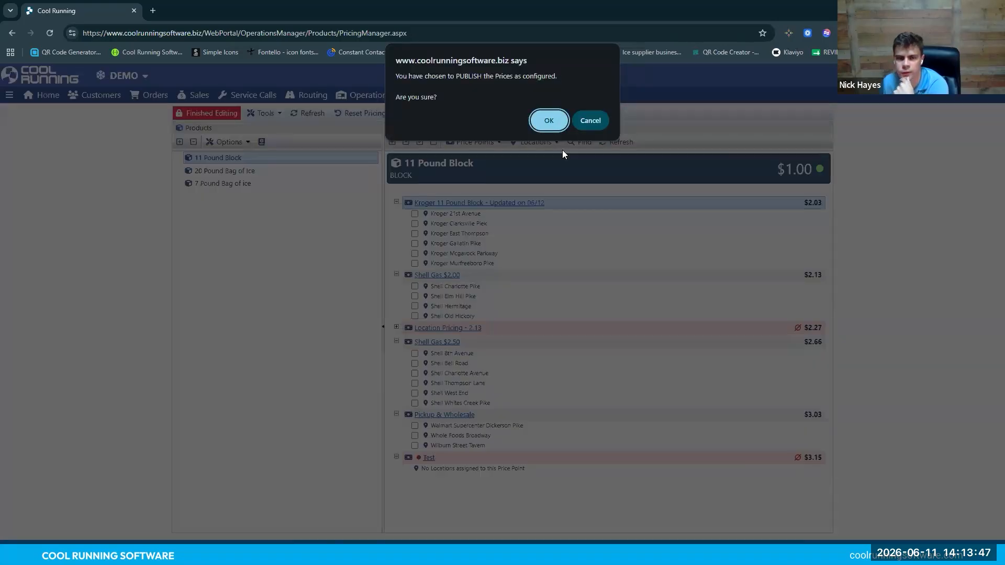
{"action": "left_click", "coordinate": [555, 150]}
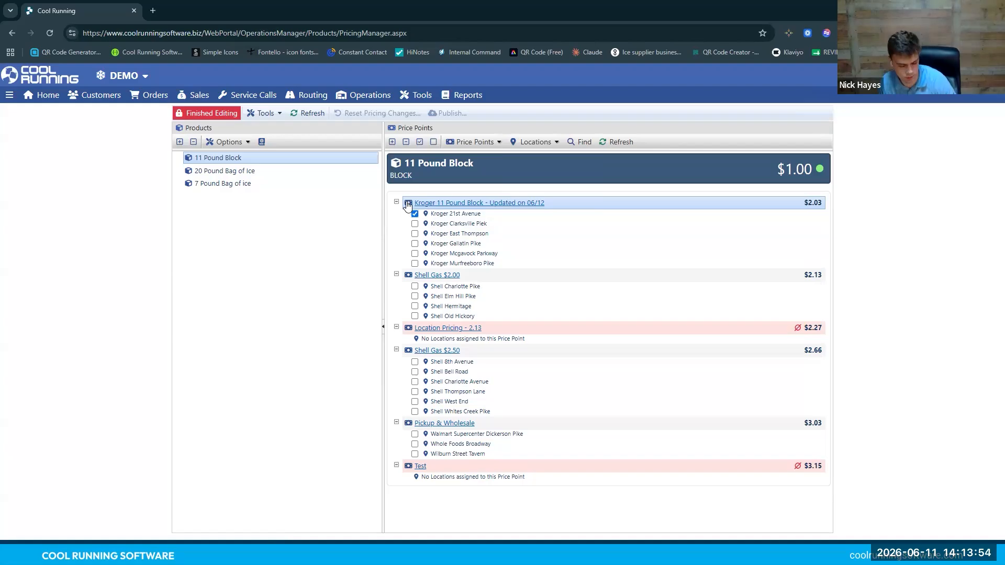
Move all six Kroger locations from Kroger 11 Pound Block to the Test - $3.15 price point and publish the change
{"action": "left_click", "coordinate": [415, 254]}
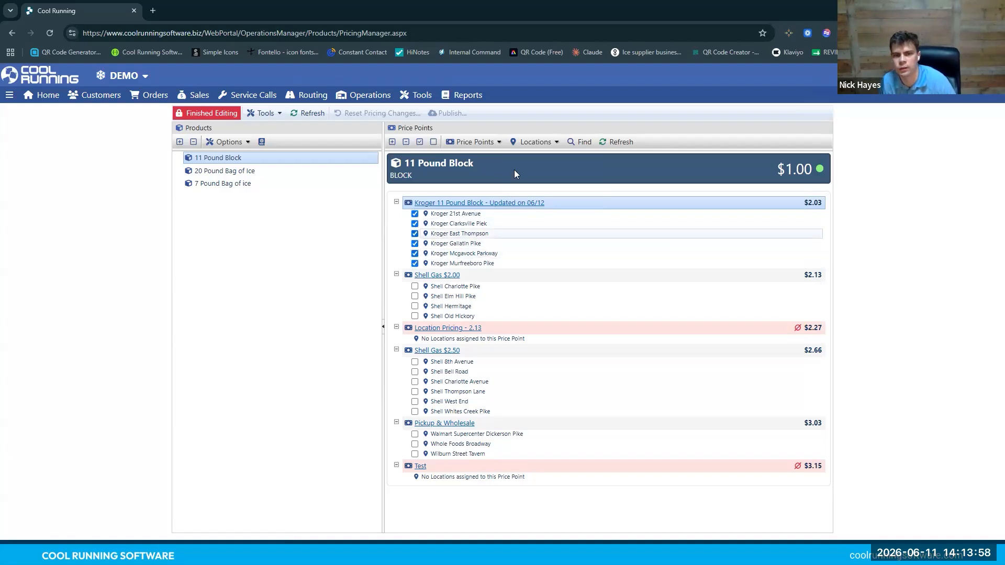
{"action": "left_click", "coordinate": [534, 142]}
{"action": "left_click", "coordinate": [534, 172]}
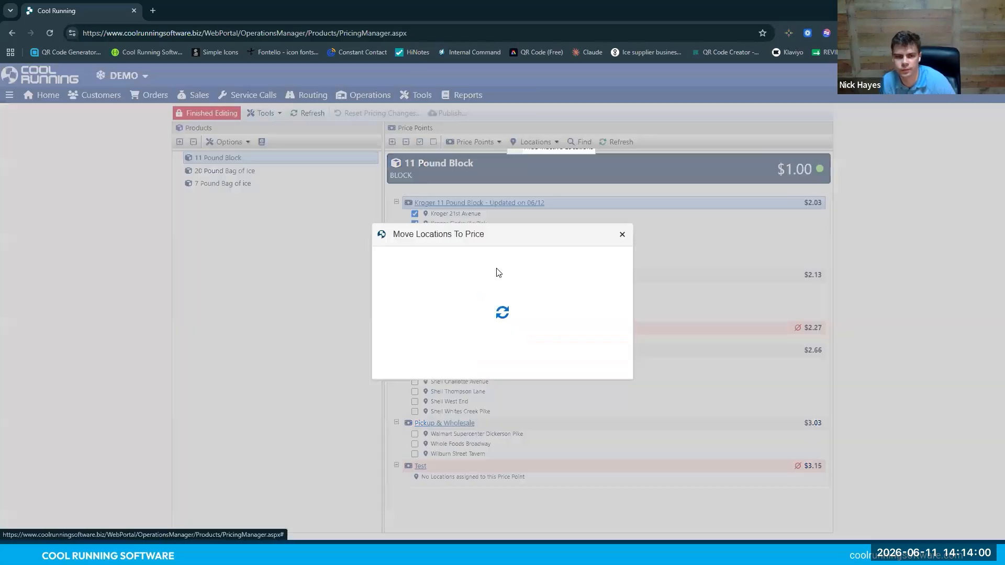
{"action": "left_click", "coordinate": [496, 296]}
{"action": "left_click", "coordinate": [491, 394]}
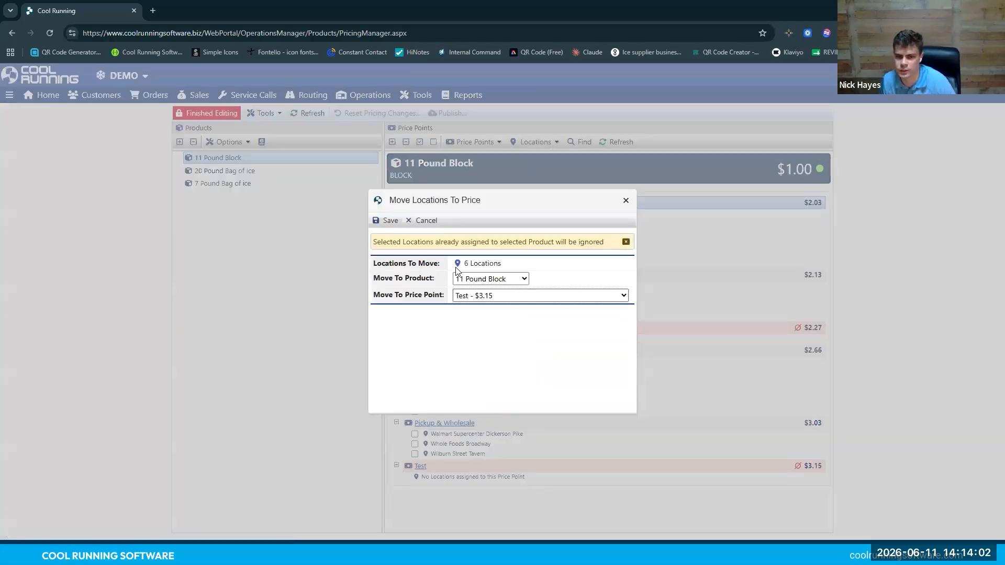
{"action": "left_click", "coordinate": [389, 225]}
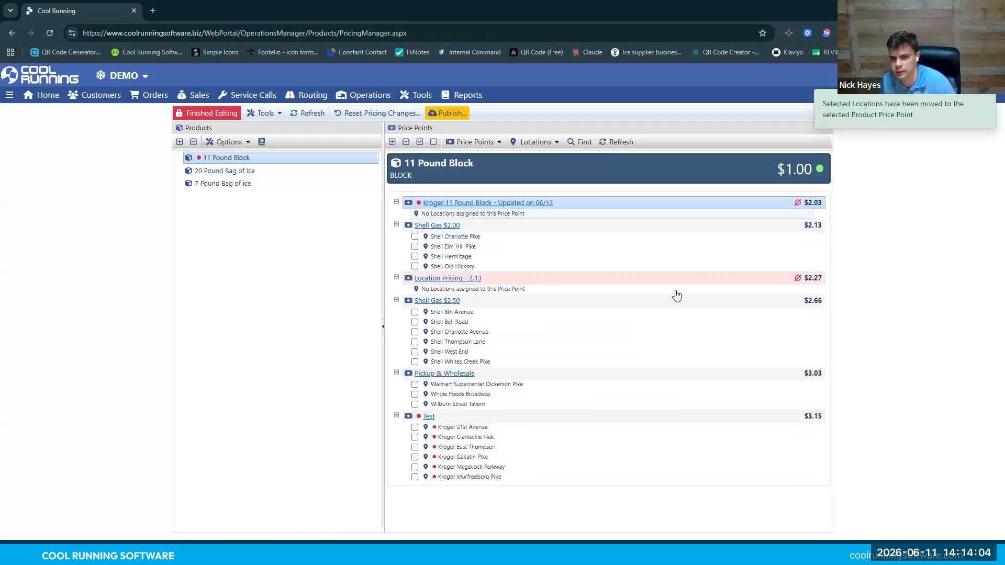
{"action": "left_click", "coordinate": [448, 117]}
{"action": "left_click", "coordinate": [546, 119]}
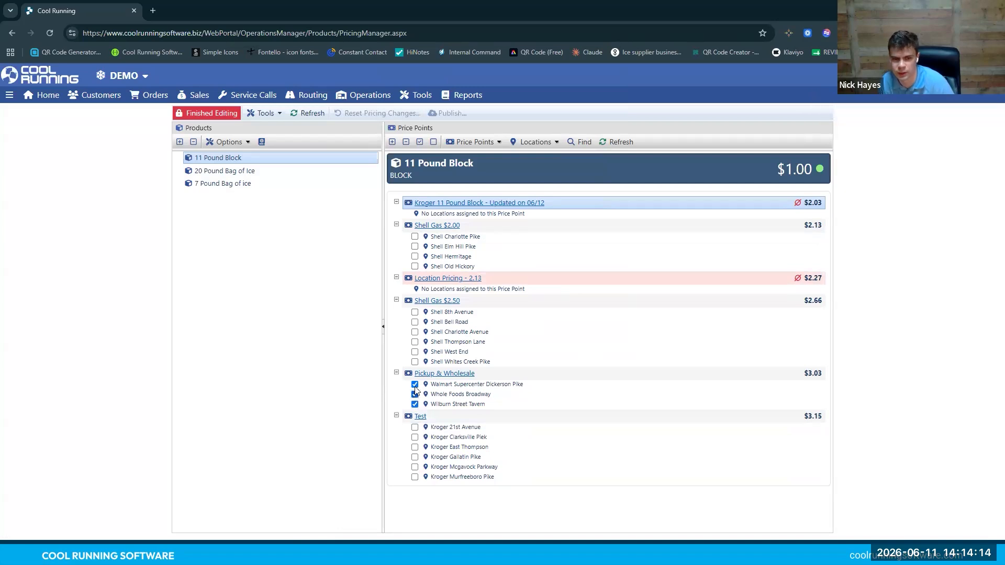
Move the three selected Pickup & Wholesale locations to the Test - $3.15 price point of 11 Pound Block
{"action": "left_click", "coordinate": [561, 150]}
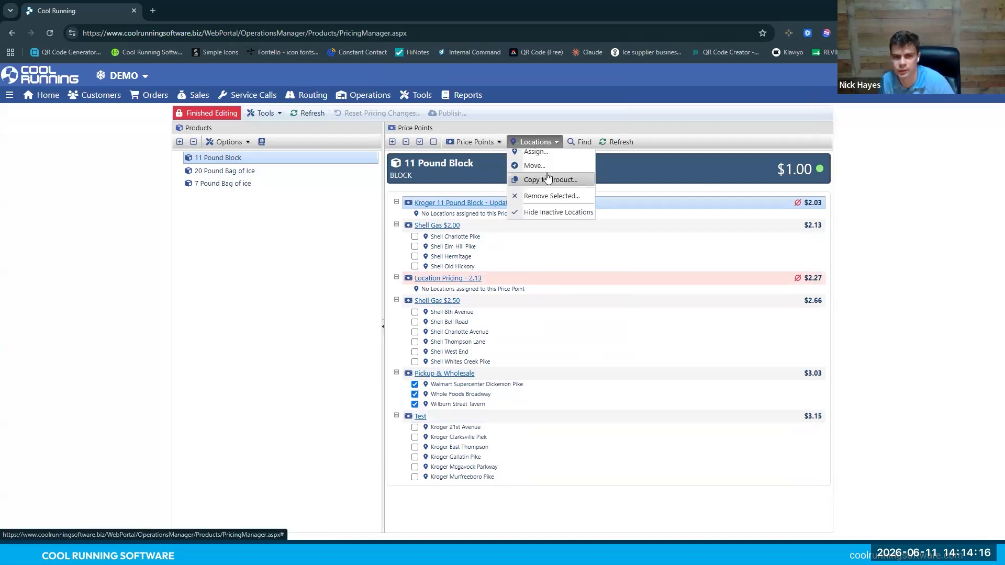
{"action": "left_click", "coordinate": [539, 164]}
{"action": "left_click", "coordinate": [494, 296]}
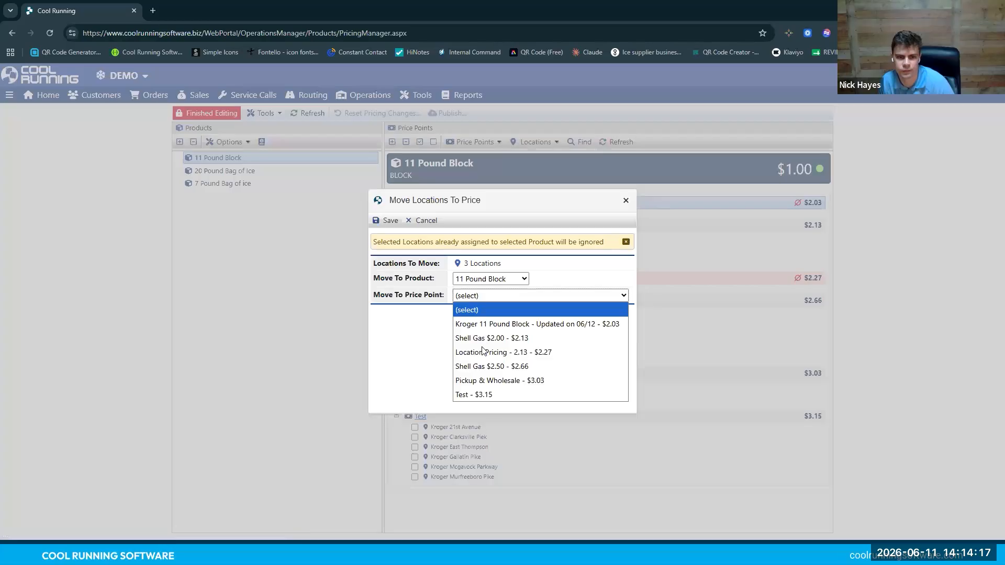
{"action": "left_click", "coordinate": [480, 392]}
{"action": "left_click", "coordinate": [388, 220]}
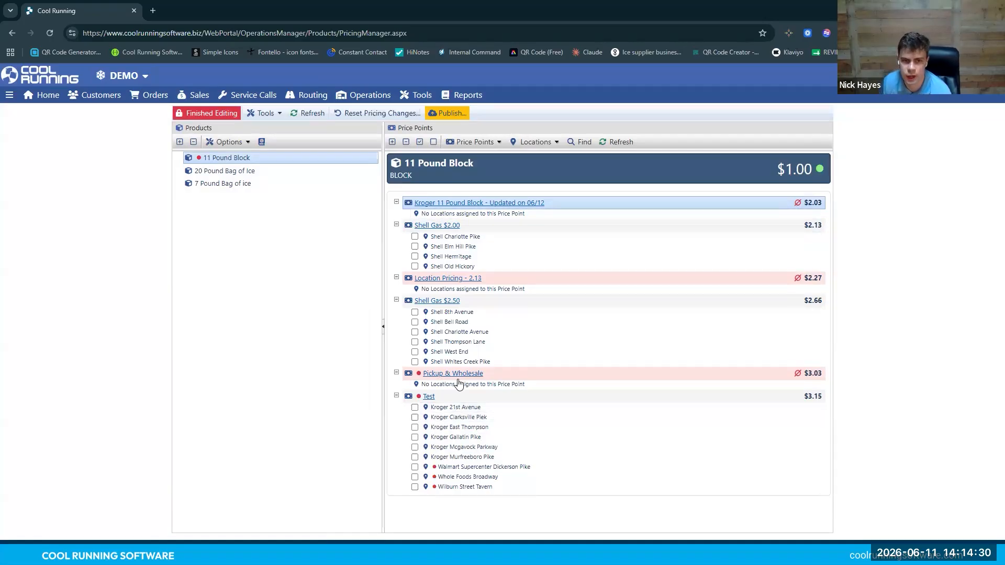
Select the six Kroger locations under Test and move them to the Kroger 11 Pound Block - Updated on 06/12 price point
{"action": "left_click", "coordinate": [415, 408]}
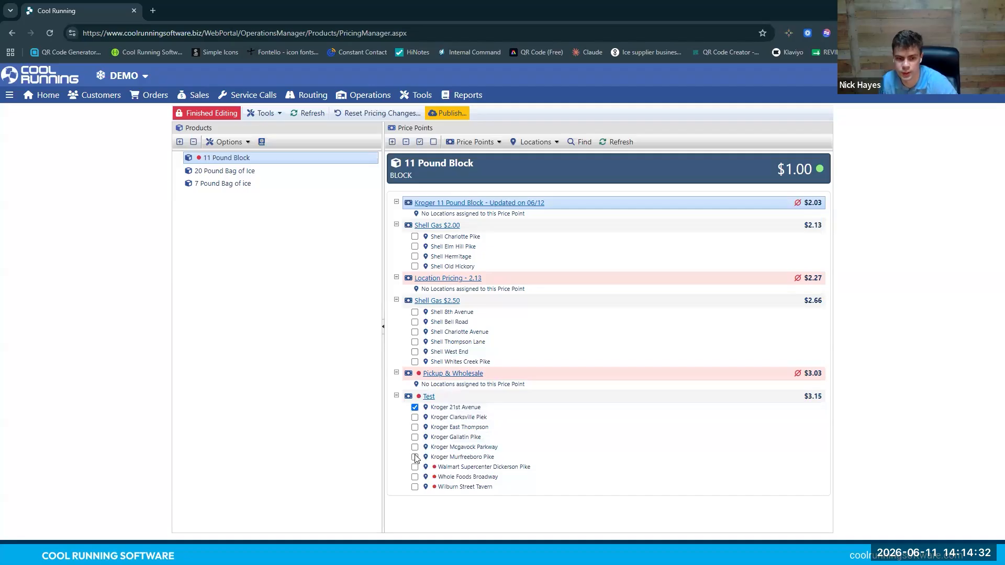
{"action": "left_click", "coordinate": [415, 457]}
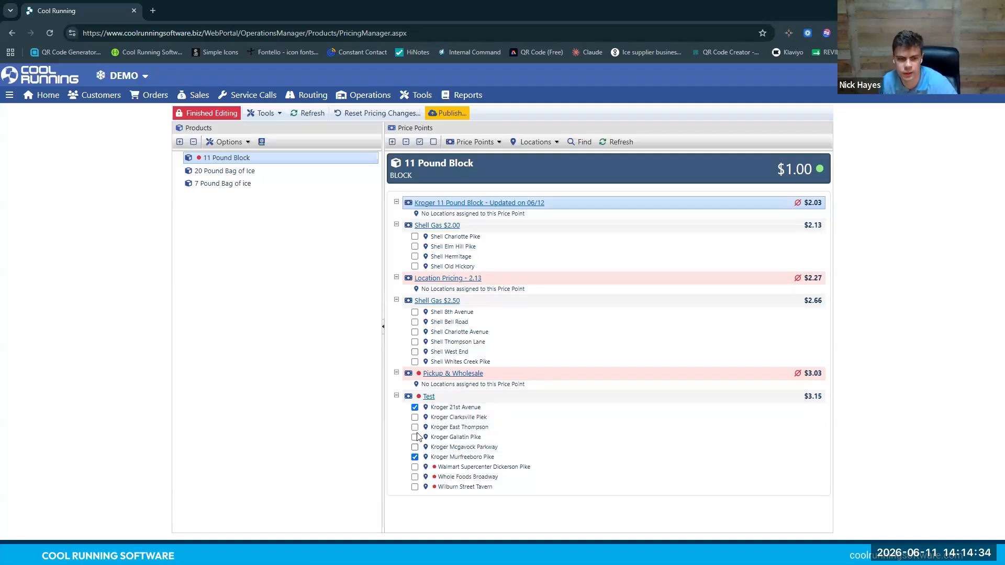
{"action": "left_click", "coordinate": [533, 142]}
{"action": "left_click", "coordinate": [532, 168]}
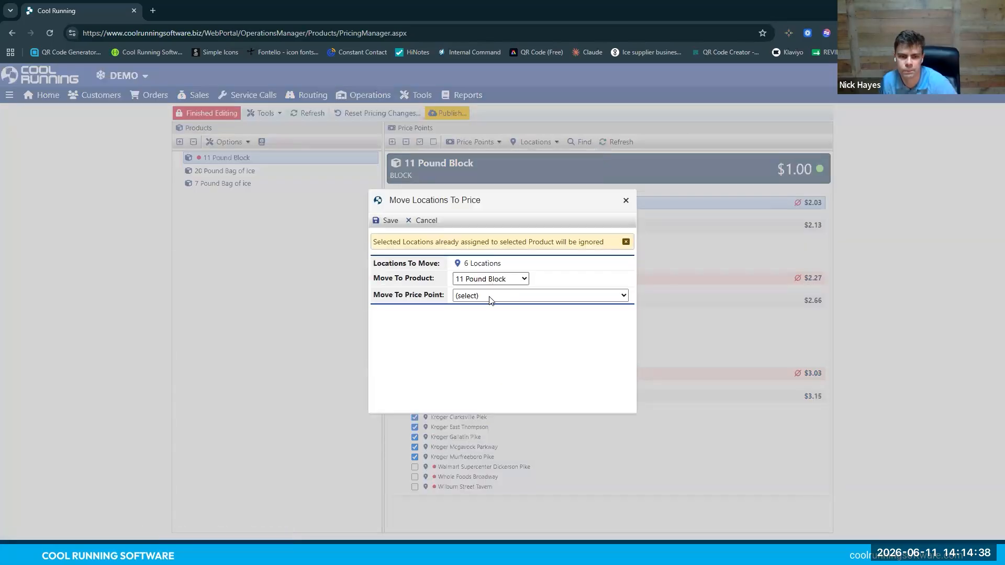
{"action": "left_click", "coordinate": [491, 295]}
{"action": "left_click", "coordinate": [503, 321]}
{"action": "left_click", "coordinate": [397, 225]}
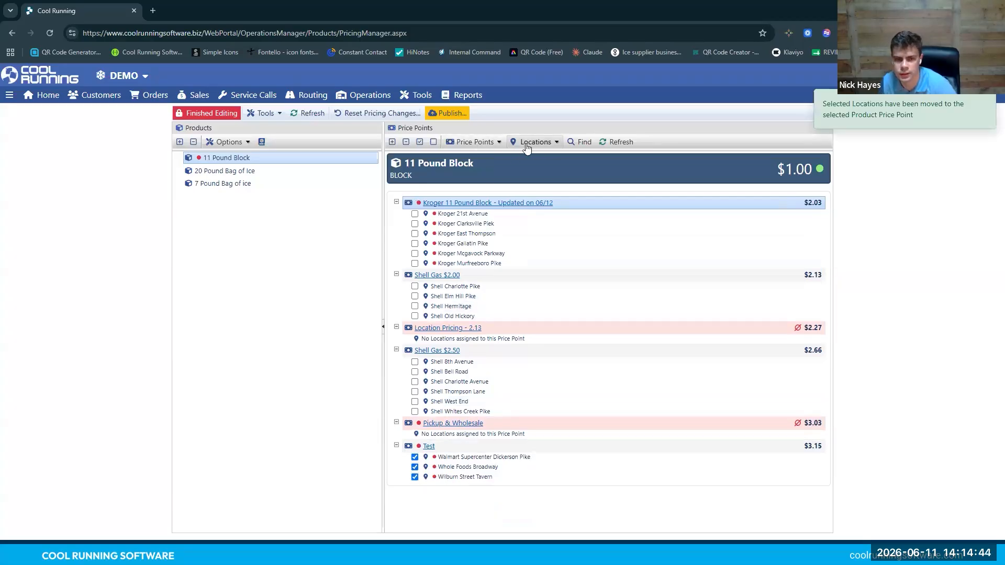
Move the three remaining Test locations to the Pickup & Wholesale - $3.03 price point
{"action": "left_click", "coordinate": [532, 141]}
{"action": "left_click", "coordinate": [531, 170]}
{"action": "left_click", "coordinate": [482, 297]}
{"action": "key", "text": "Return"}
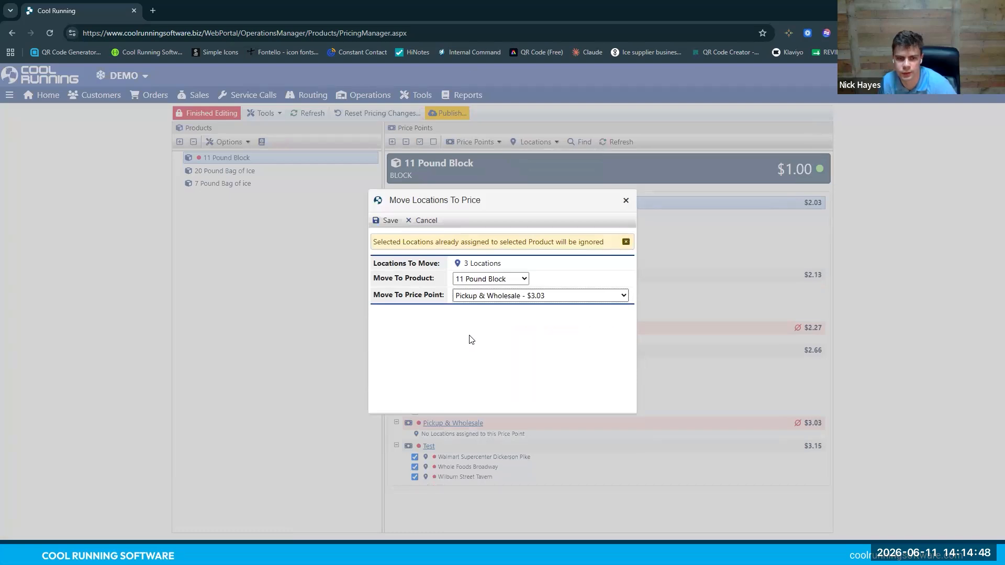
{"action": "left_click", "coordinate": [396, 223]}
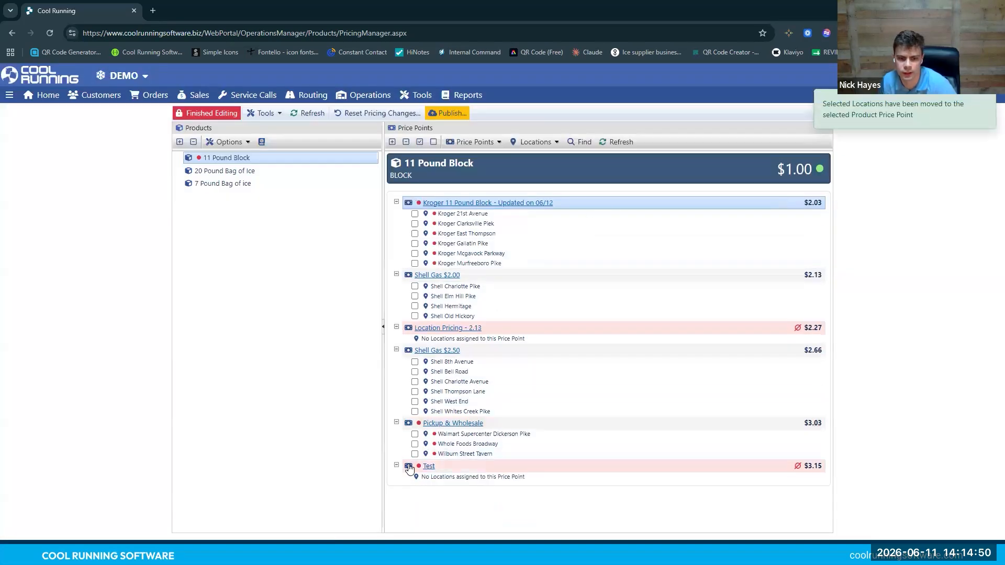
Delete the Test price point from 11 Pound Block and publish the pending price changes
{"action": "left_click", "coordinate": [541, 142]}
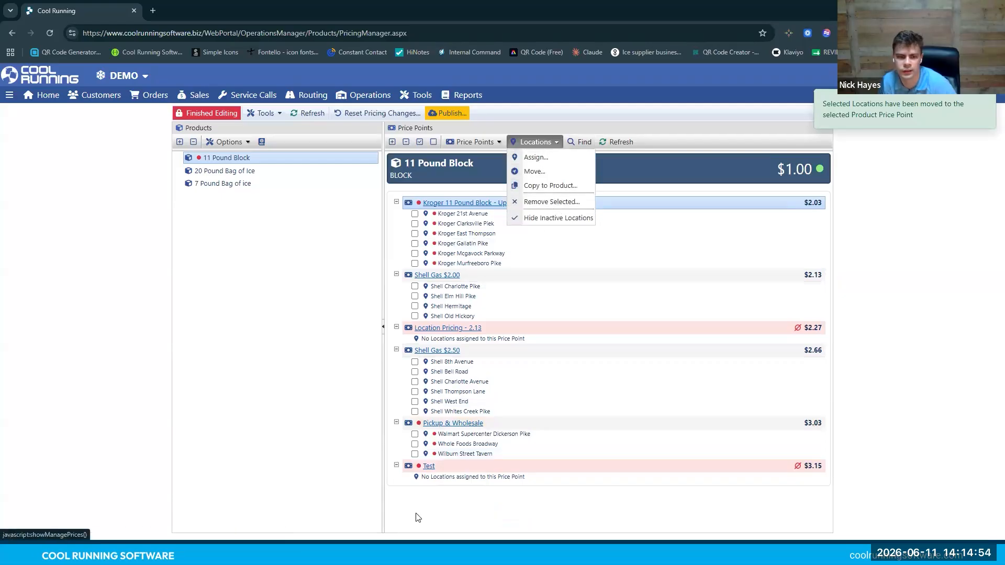
{"action": "left_click", "coordinate": [396, 466]}
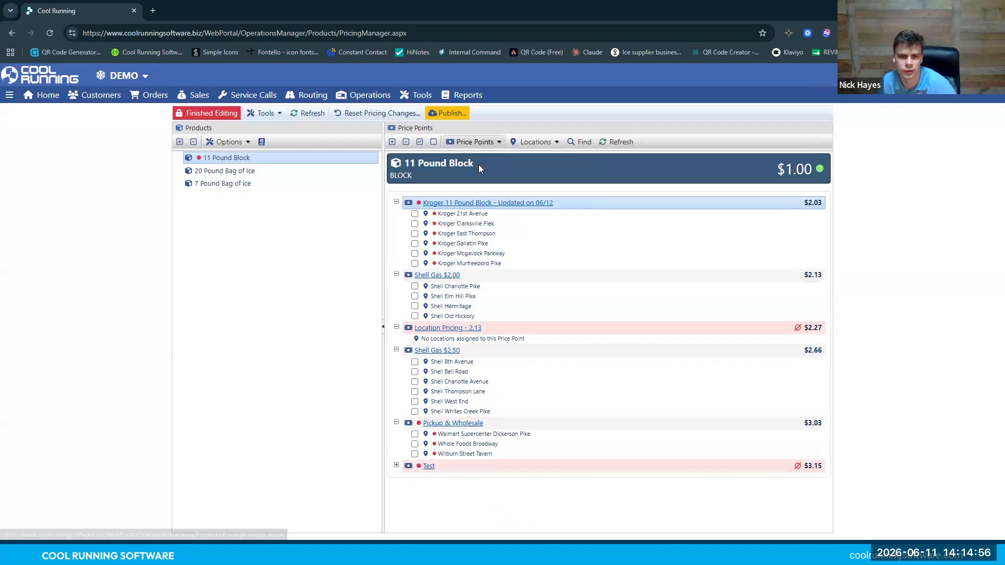
{"action": "left_click", "coordinate": [474, 142]}
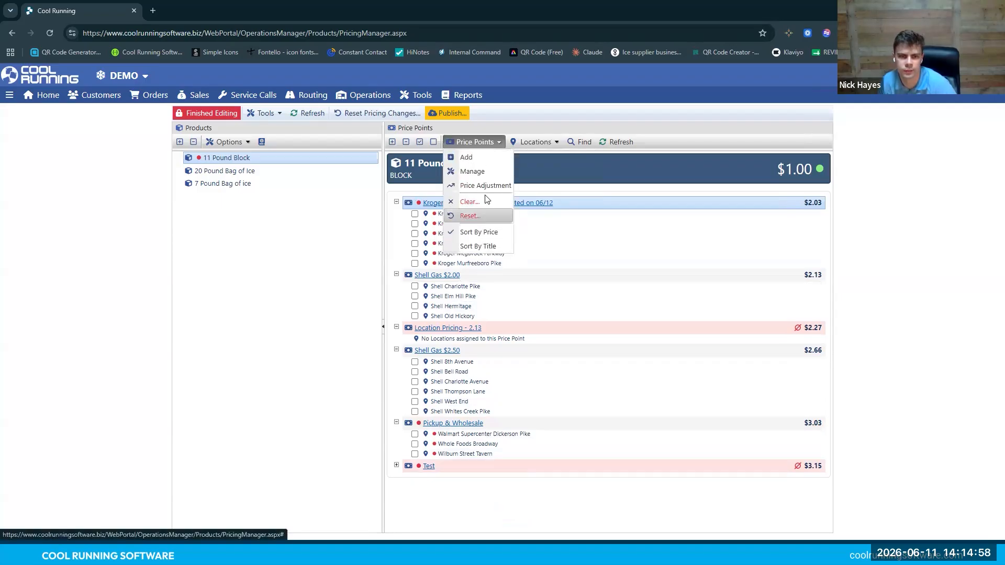
{"action": "left_click", "coordinate": [433, 503]}
{"action": "left_click", "coordinate": [470, 149]}
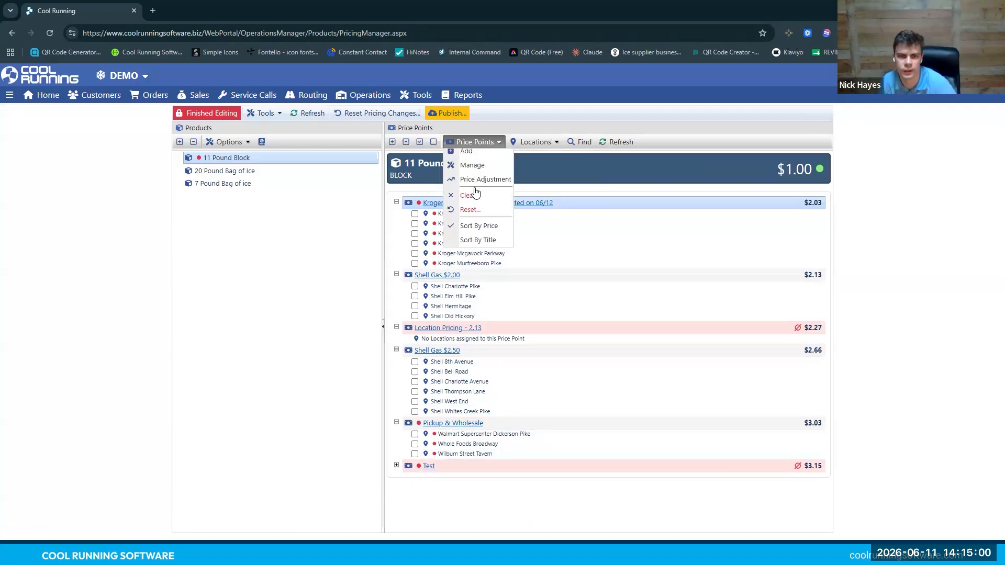
{"action": "left_click", "coordinate": [475, 166]}
{"action": "left_click", "coordinate": [370, 364]}
{"action": "left_click", "coordinate": [432, 233]}
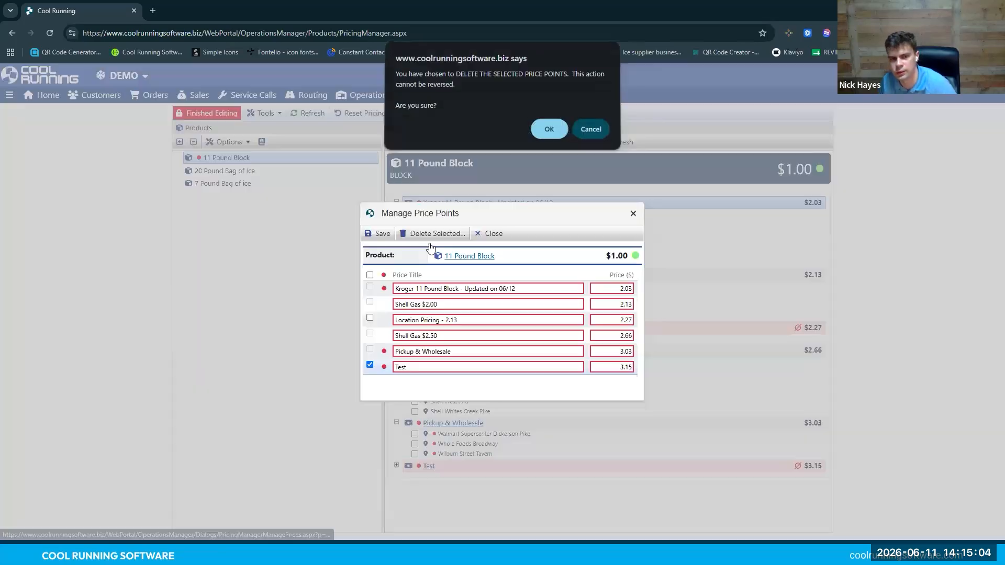
{"action": "key", "text": "Return"}
{"action": "left_click", "coordinate": [445, 115]}
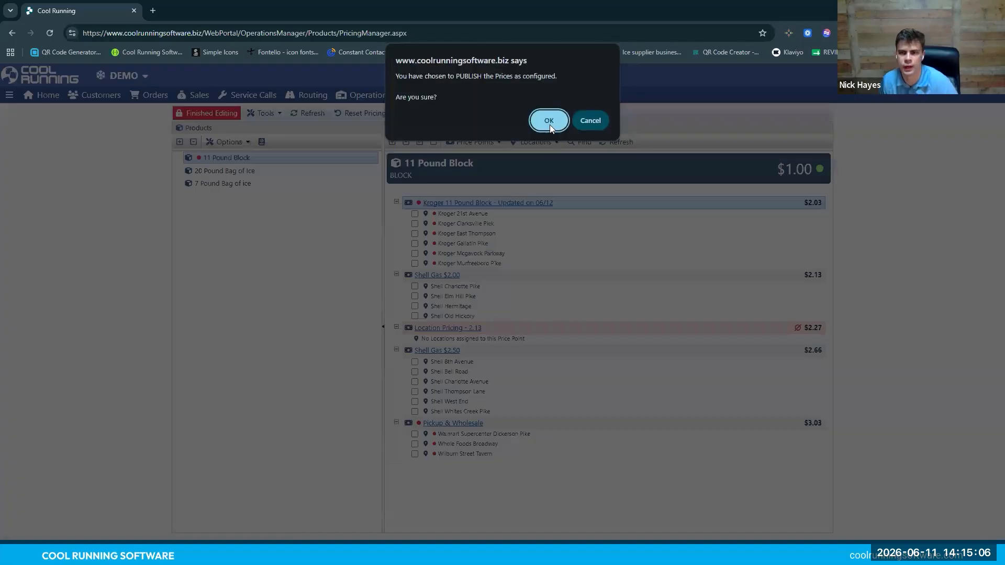
{"action": "left_click", "coordinate": [547, 119]}
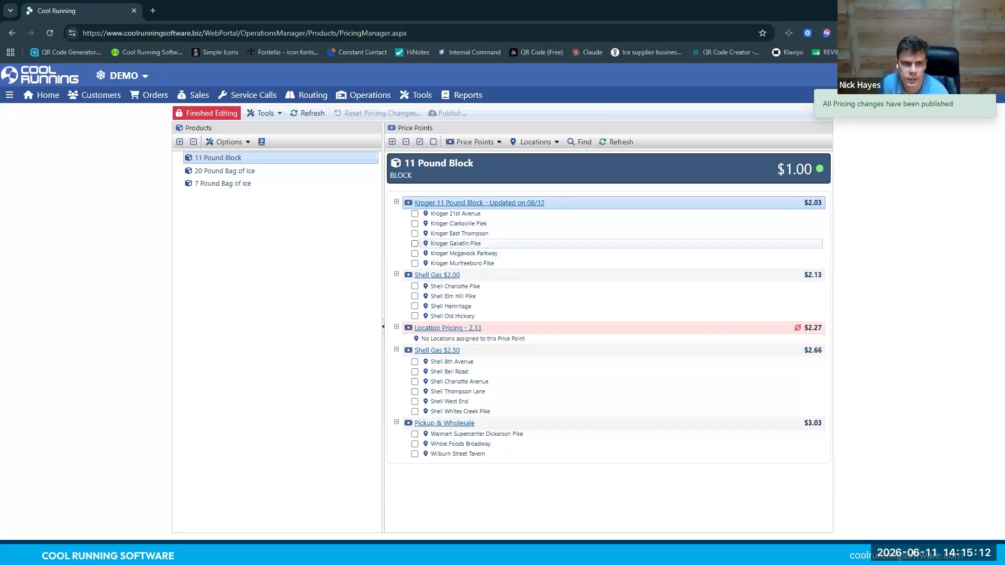
Collapse the Shell Gas $2.00 and Location Pricing - 2.13 price points of 11 Pound Block and display the 20 Pound Bag of Ice price points
{"action": "left_click", "coordinate": [229, 172]}
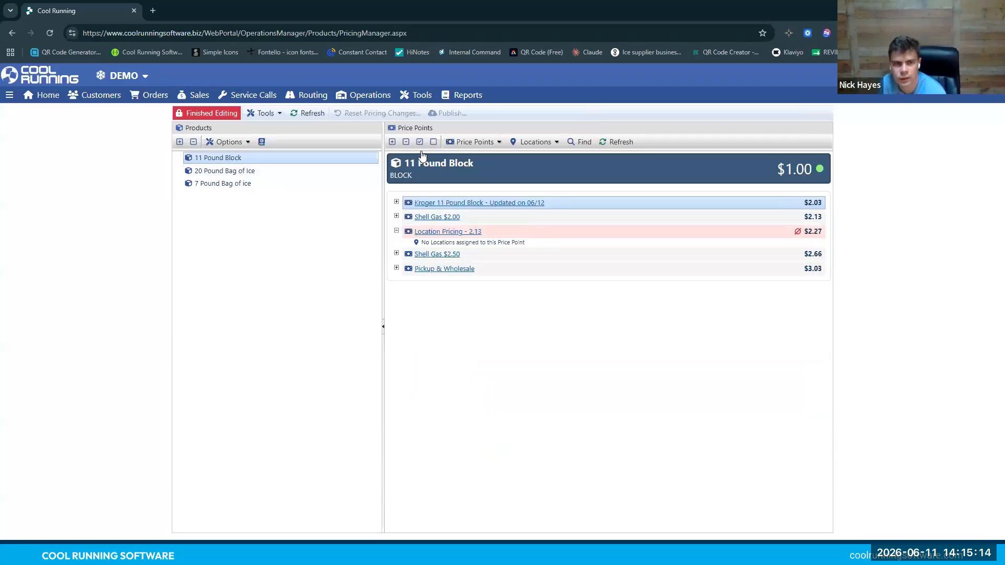
{"action": "left_click", "coordinate": [396, 217]}
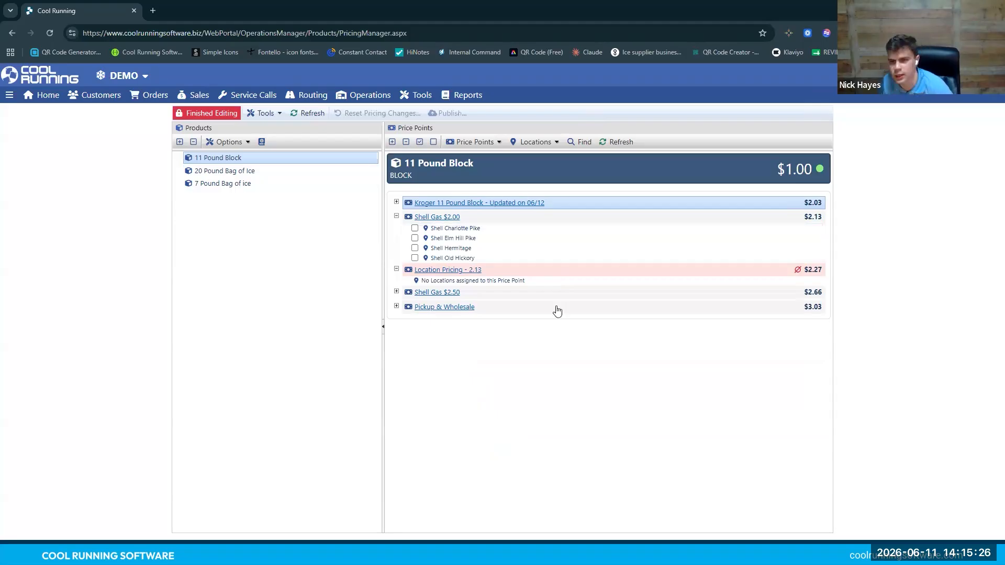
{"action": "left_click", "coordinate": [397, 218]}
{"action": "left_click", "coordinate": [396, 231]}
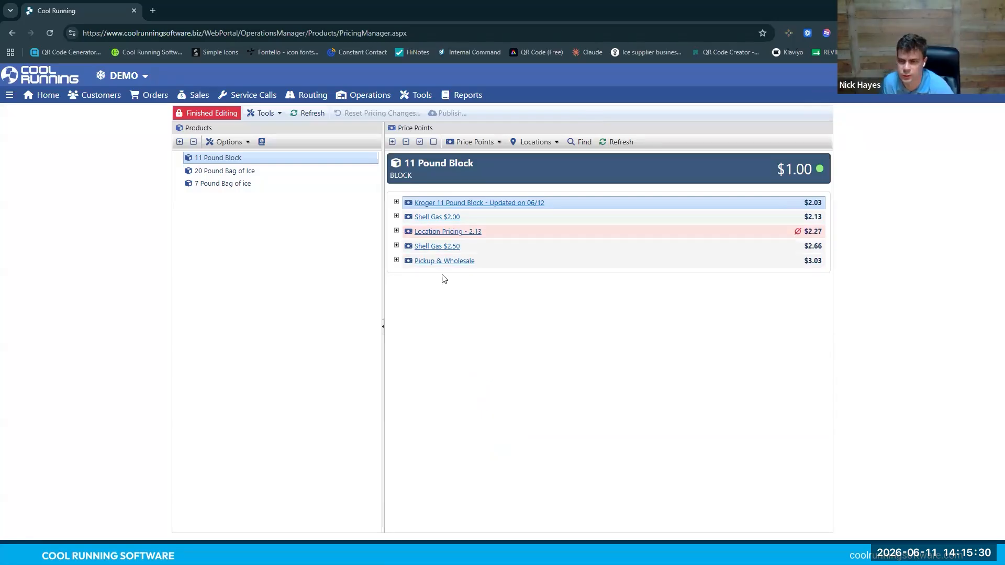
{"action": "left_click", "coordinate": [231, 178]}
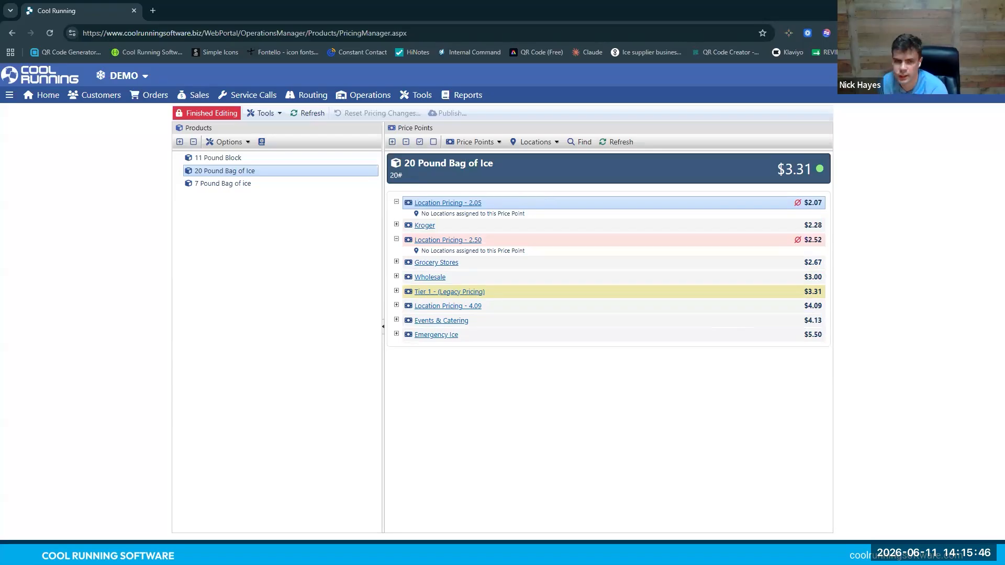
View the customer list and return to the Pricing Manager
{"action": "mouse_move", "coordinate": [97, 100]}
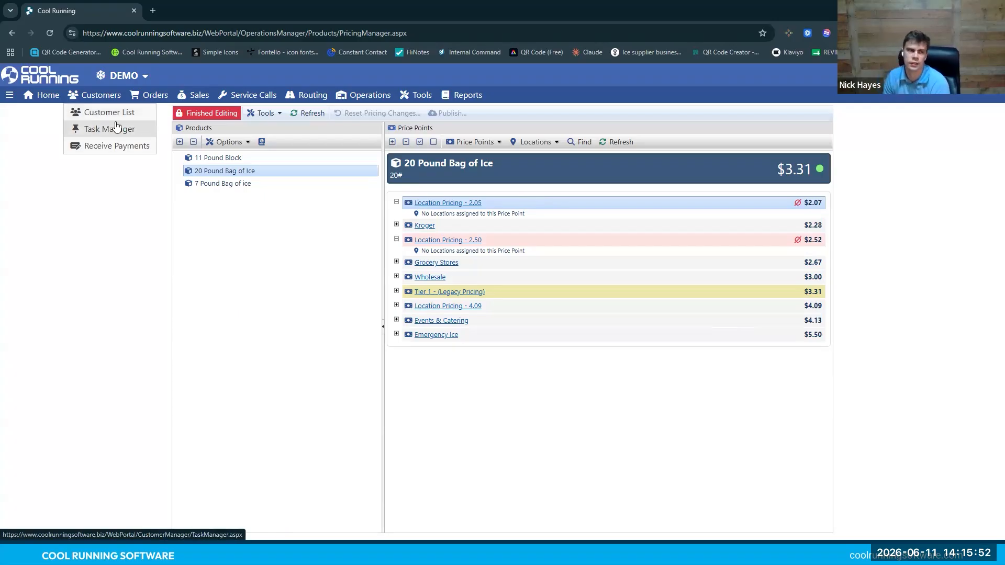
{"action": "left_click", "coordinate": [99, 112]}
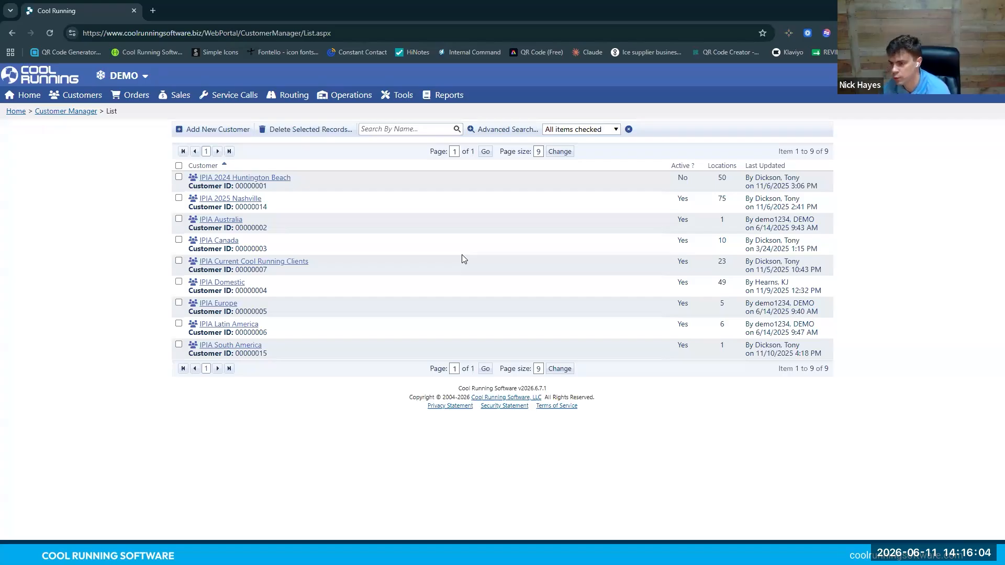
{"action": "mouse_move", "coordinate": [350, 95]}
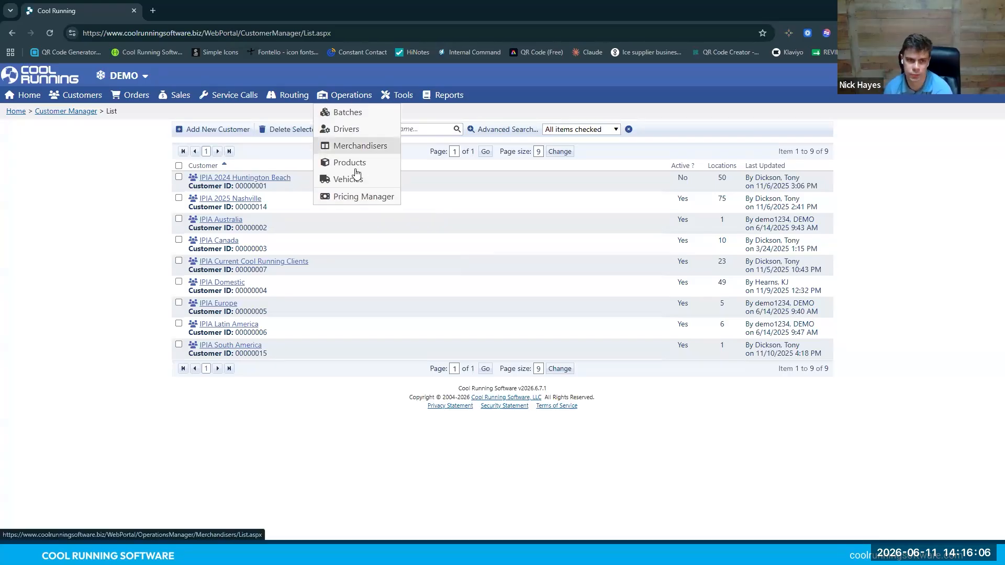
{"action": "left_click", "coordinate": [359, 197]}
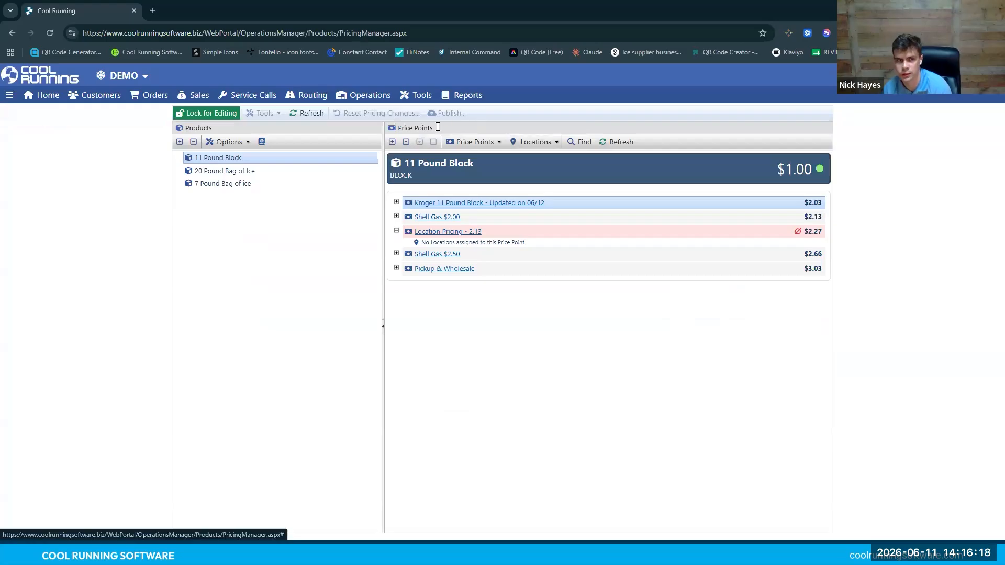
Open the products assigned to the 7-11 8th Avenue location of the IPIA 2025 Nashville customer
{"action": "left_click", "coordinate": [93, 112]}
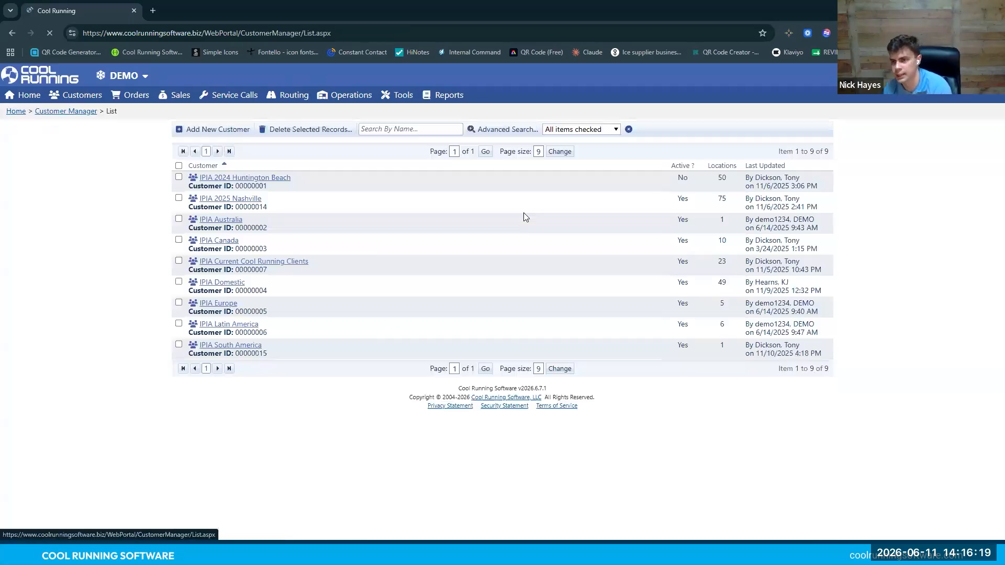
{"action": "left_click", "coordinate": [240, 200]}
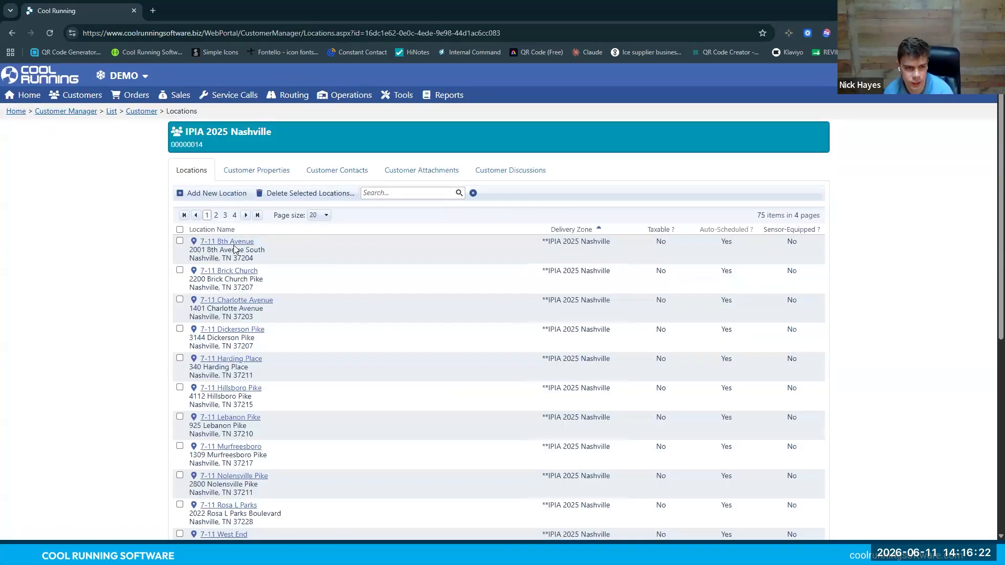
{"action": "left_click", "coordinate": [253, 242]}
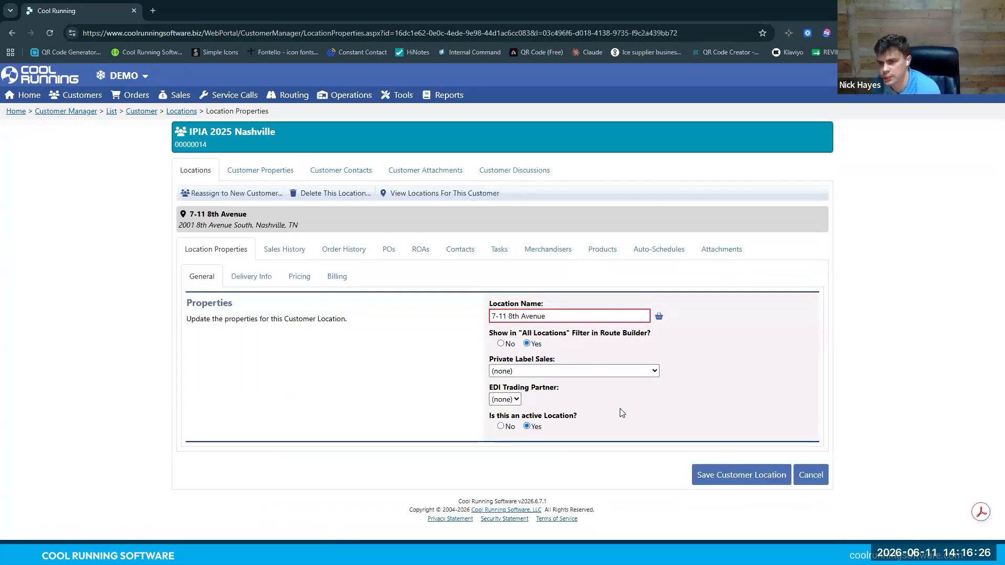
{"action": "left_click", "coordinate": [602, 250]}
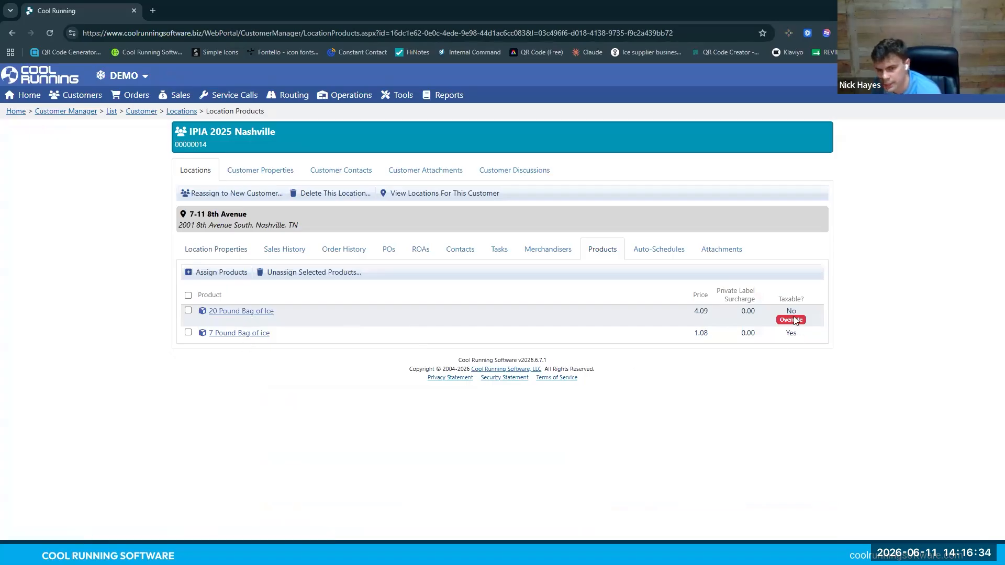
{"action": "left_click", "coordinate": [222, 276]}
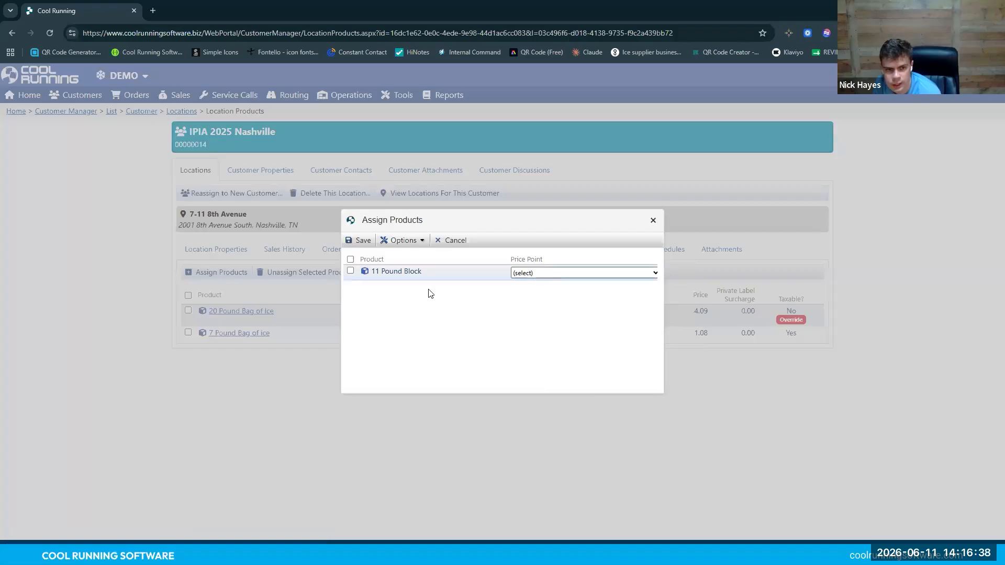
{"action": "left_click", "coordinate": [350, 271]}
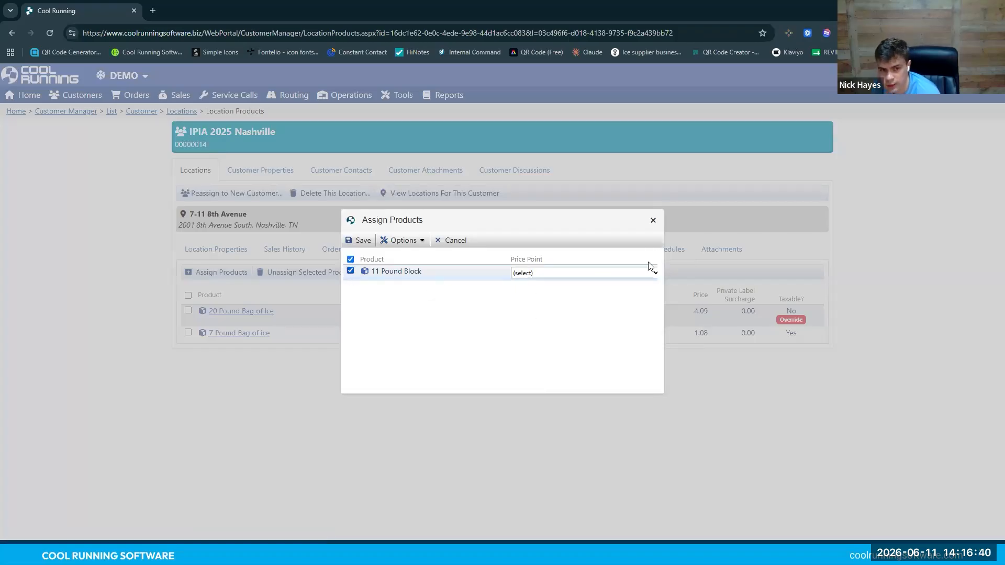
{"action": "left_click", "coordinate": [652, 221]}
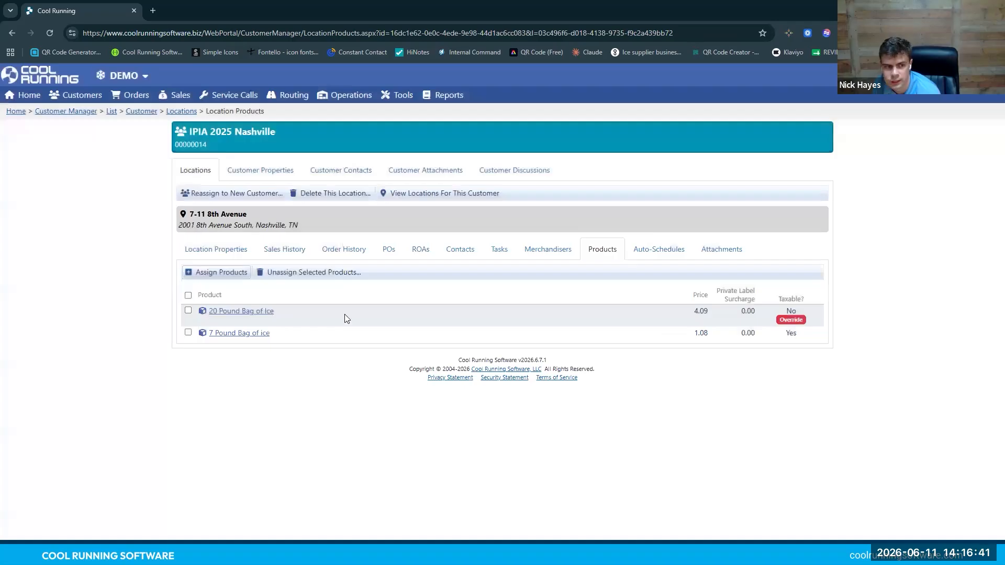
Assign the location's 20 Pound Bag of Ice to a new price point at $3.15 and save it
{"action": "left_click", "coordinate": [260, 311]}
{"action": "left_click", "coordinate": [562, 304]}
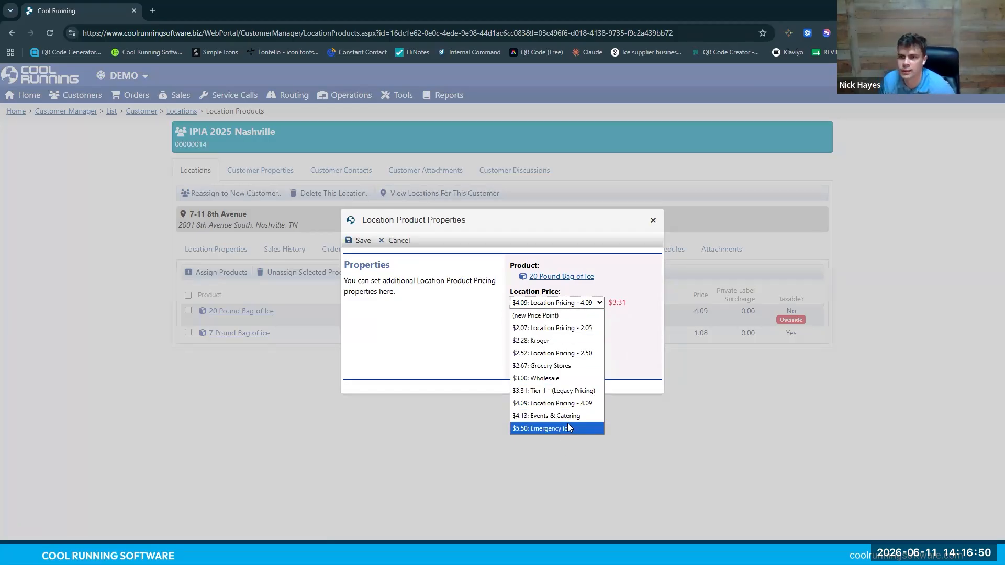
{"action": "left_click", "coordinate": [559, 317]}
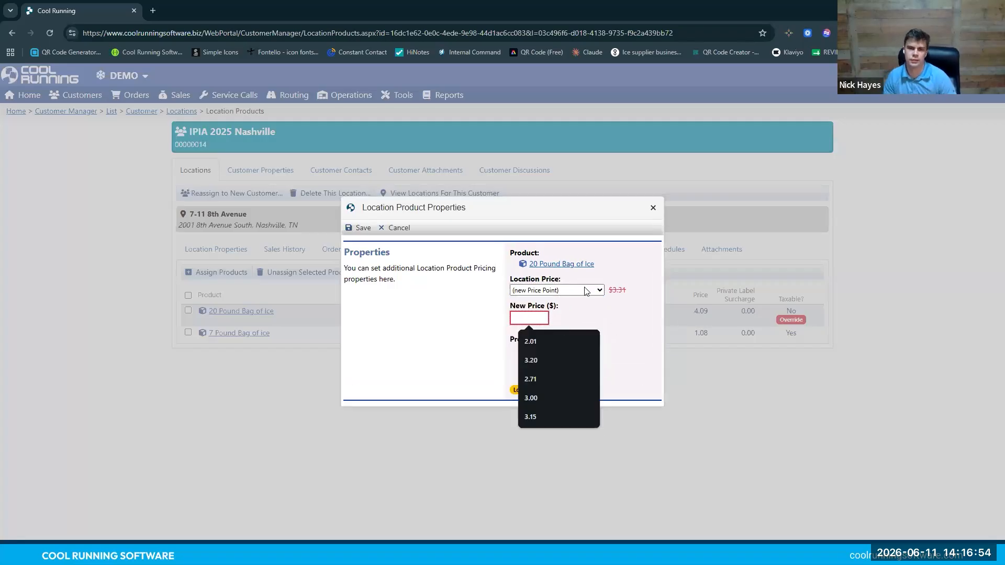
{"action": "left_click", "coordinate": [585, 292]}
{"action": "left_click", "coordinate": [522, 316]}
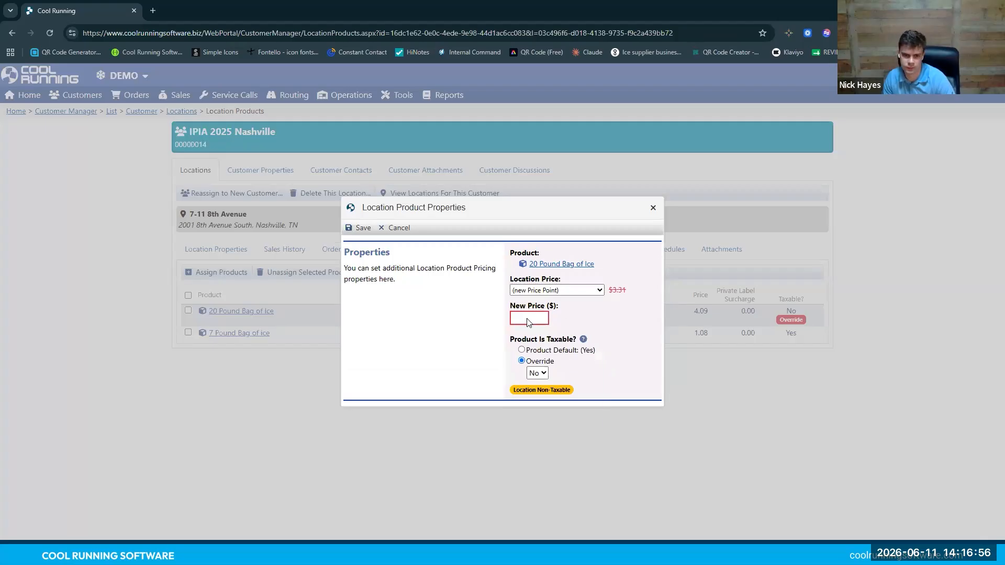
{"action": "left_click", "coordinate": [528, 322]}
{"action": "left_click", "coordinate": [552, 407]}
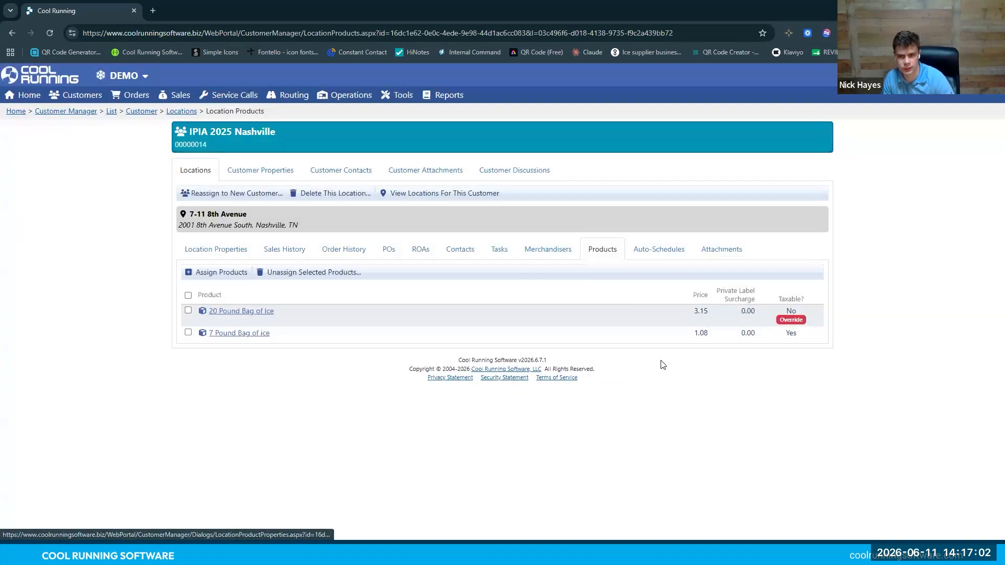
Return to the Pricing Manager and show the location assigned to the Location Pricing - 3.15 price point of 20 Pound Bag of Ice
{"action": "left_click", "coordinate": [441, 99]}
{"action": "mouse_move", "coordinate": [362, 144]}
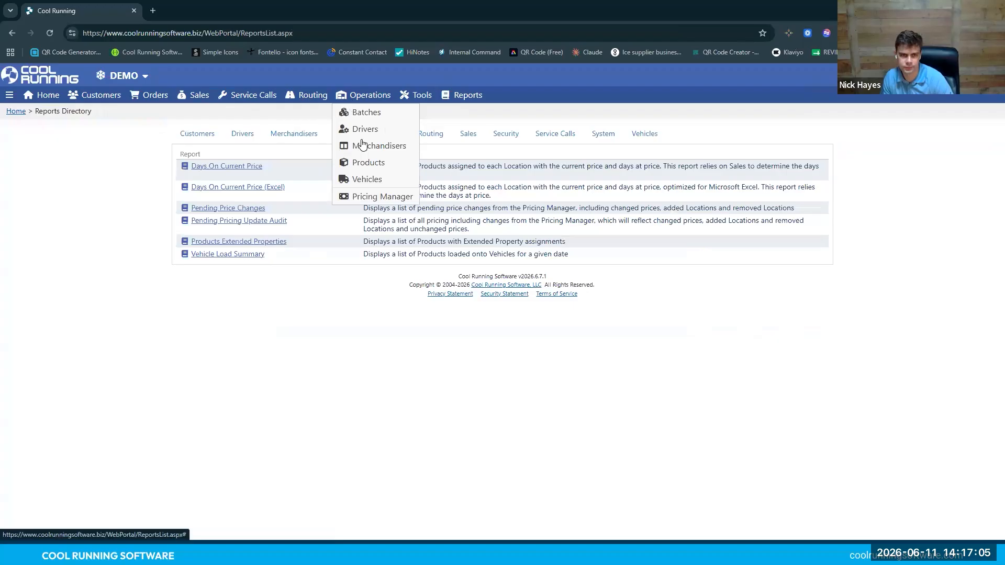
{"action": "left_click", "coordinate": [370, 197]}
{"action": "left_click", "coordinate": [220, 171]}
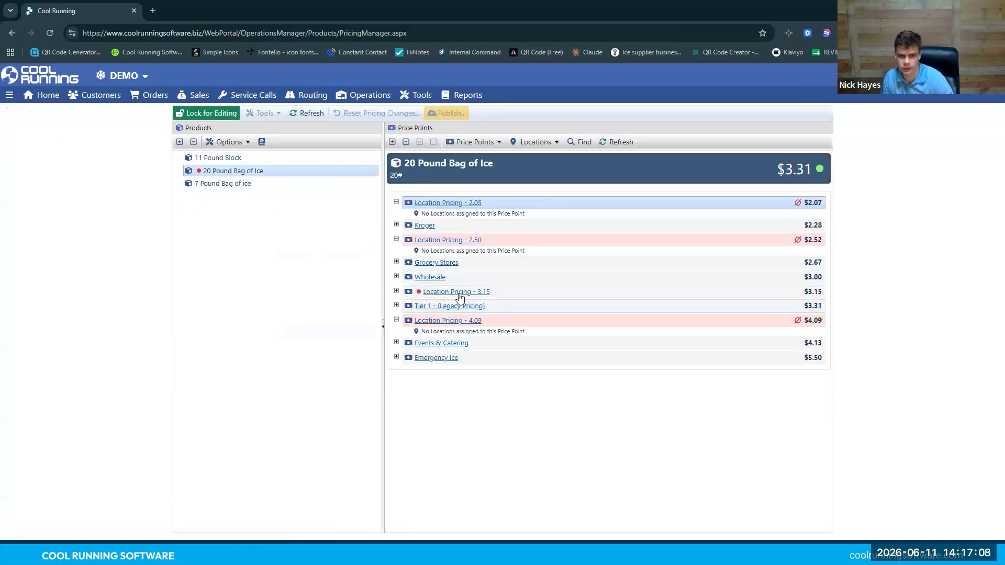
{"action": "left_click", "coordinate": [408, 291]}
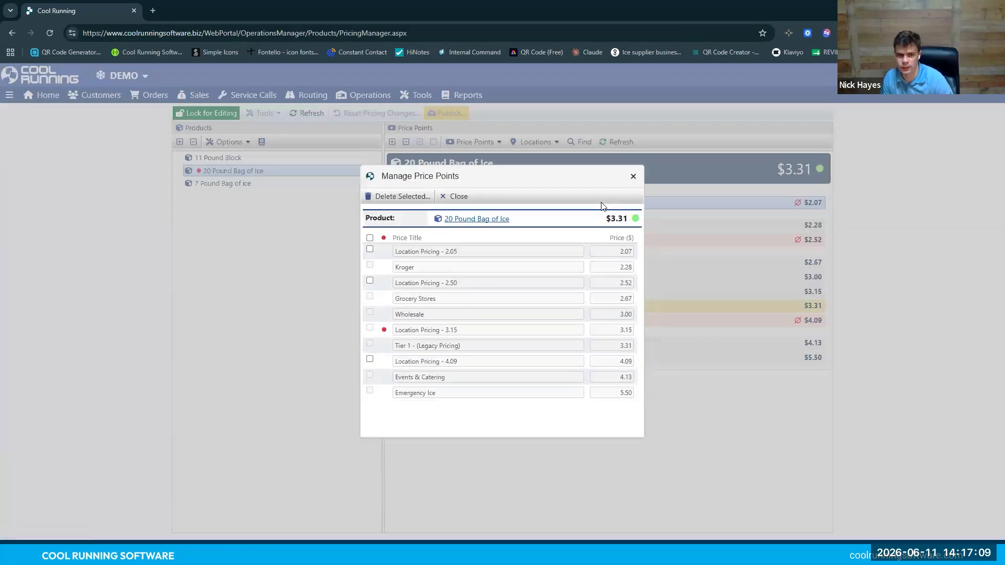
{"action": "left_click", "coordinate": [632, 175]}
{"action": "left_click", "coordinate": [396, 292]}
{"action": "left_click", "coordinate": [452, 303]}
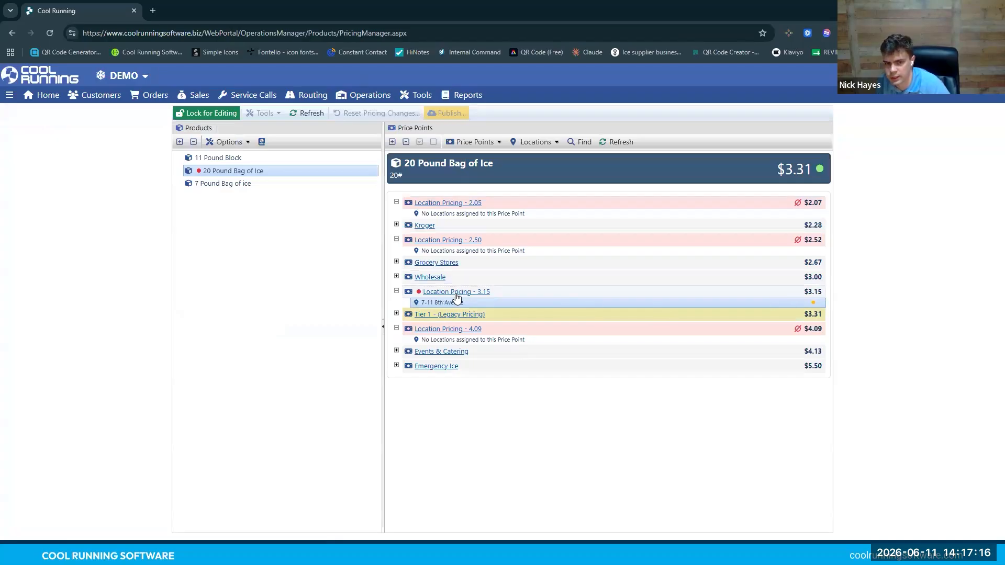
Lock pricing for editing, rename the Location Pricing - 3.15 price point of 20 Pound Bag of Ice as New 7-11 Price Point, and publish the change
{"action": "left_click", "coordinate": [480, 291]}
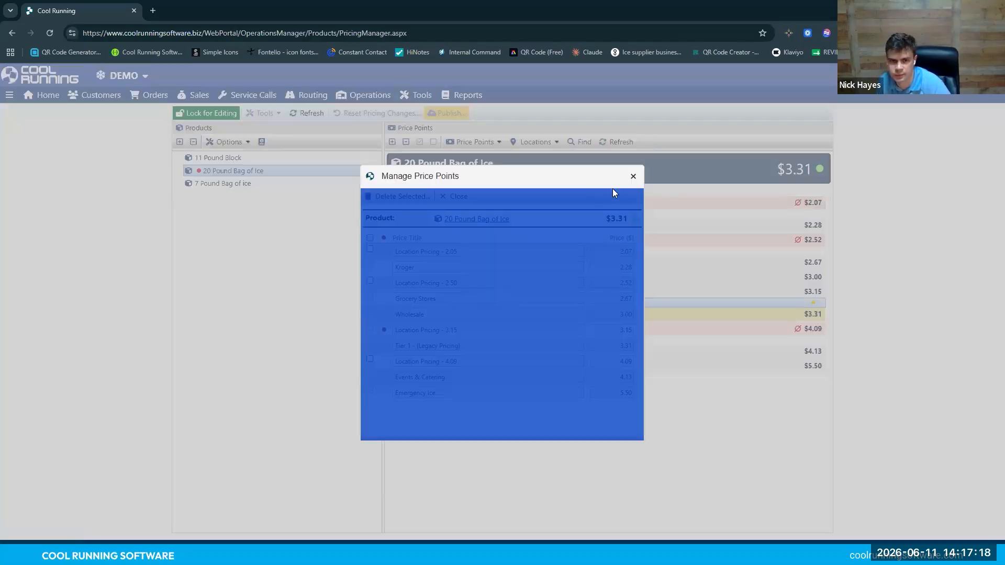
{"action": "left_click", "coordinate": [362, 154]}
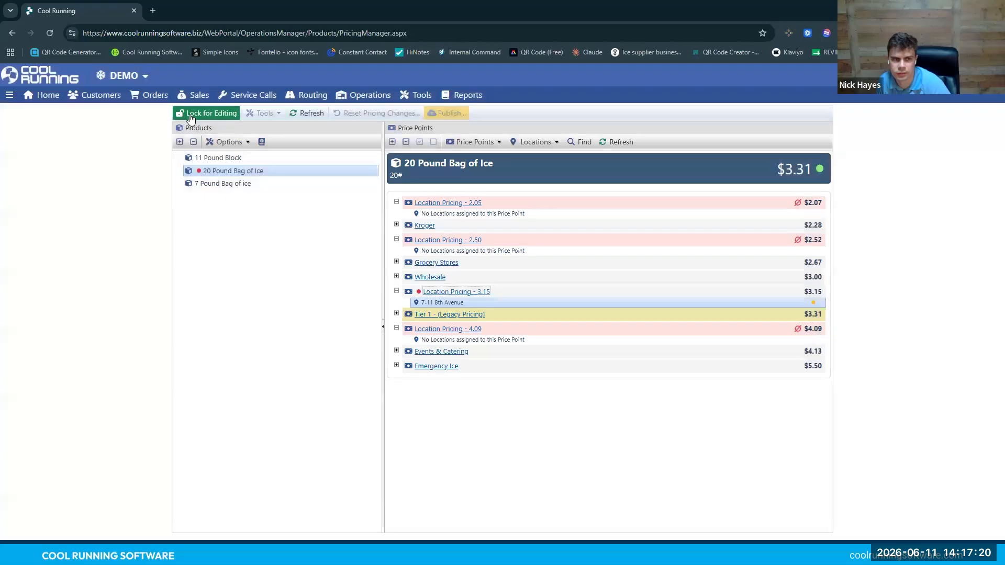
{"action": "left_click", "coordinate": [207, 113]}
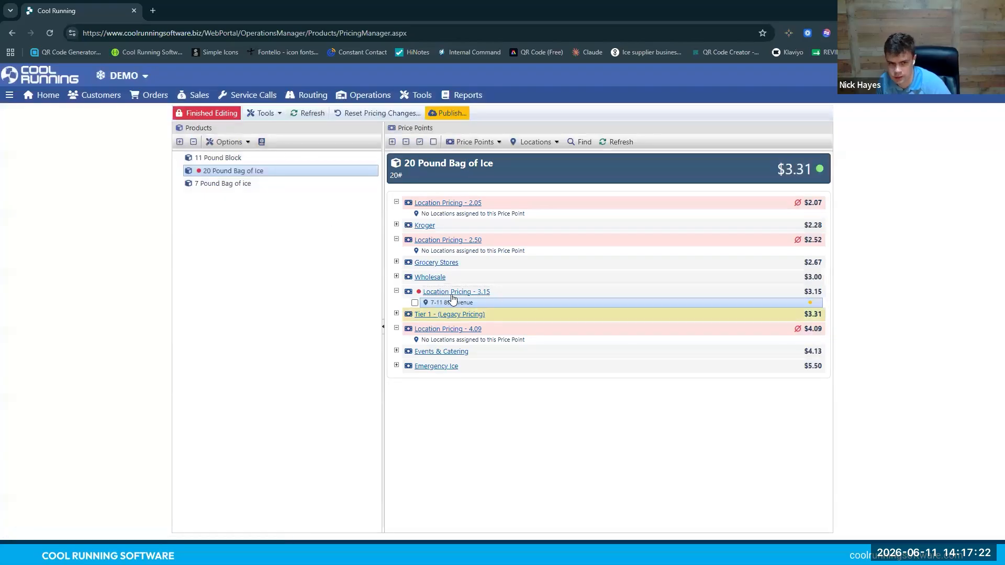
{"action": "left_click", "coordinate": [450, 292]}
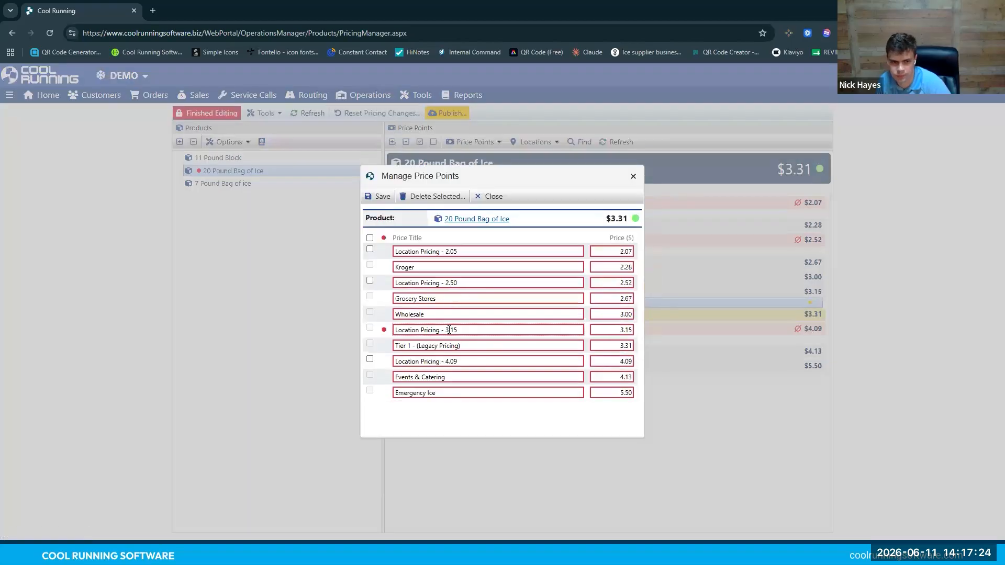
{"action": "triple_click", "coordinate": [449, 329]}
{"action": "type", "text": "Ne"}
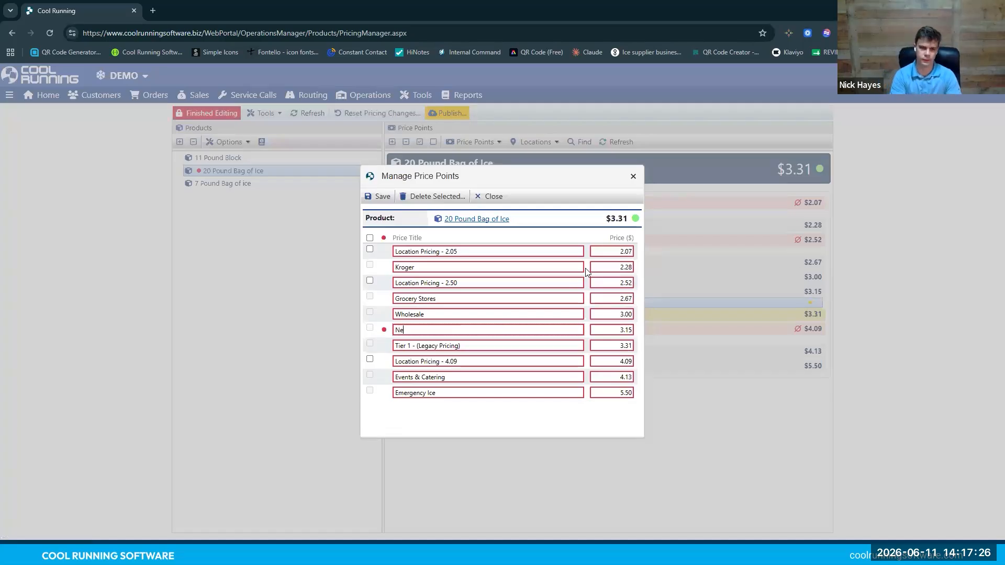
{"action": "type", "text": "w Pic"}
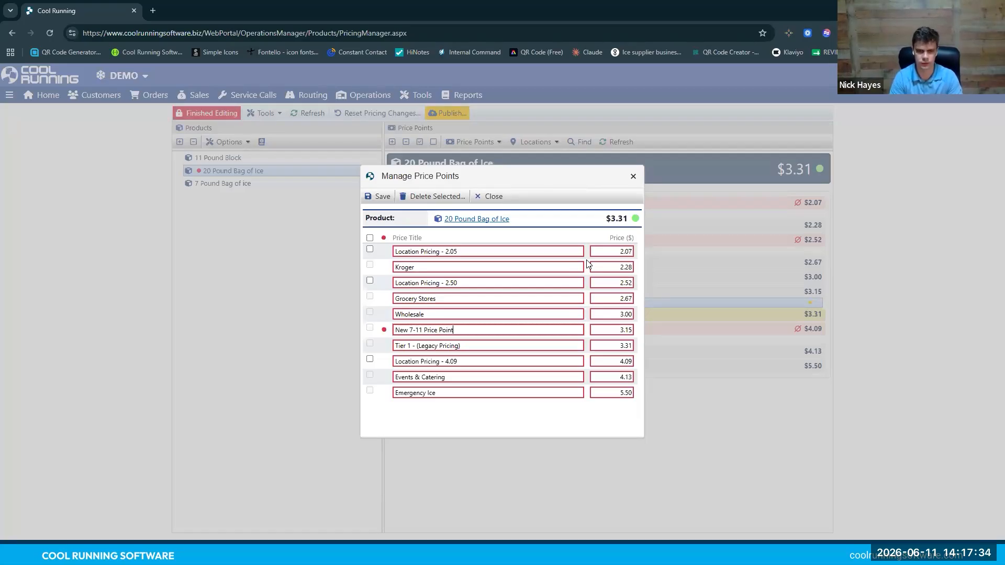
{"action": "left_click", "coordinate": [376, 197]}
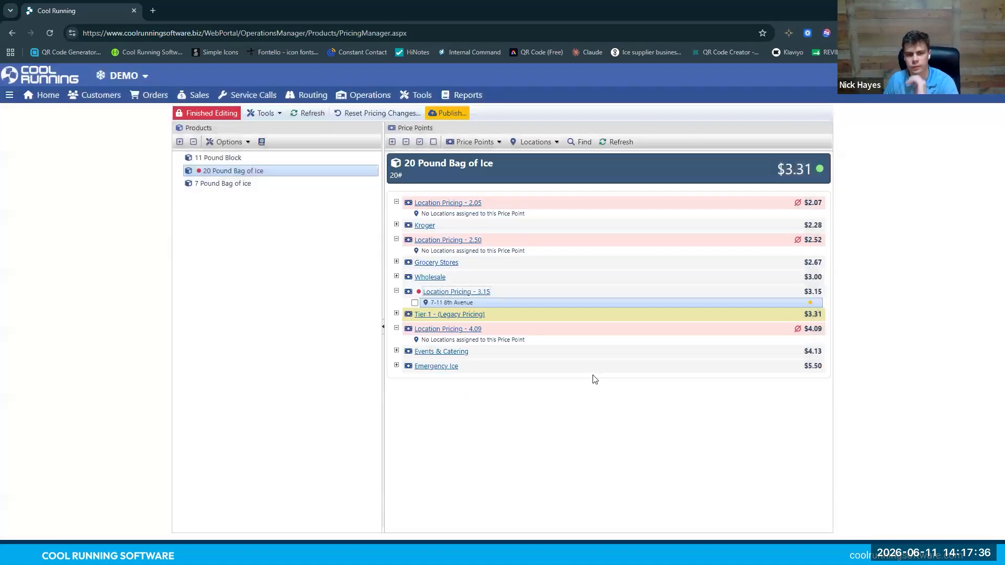
{"action": "left_click", "coordinate": [445, 113]}
{"action": "left_click", "coordinate": [546, 122]}
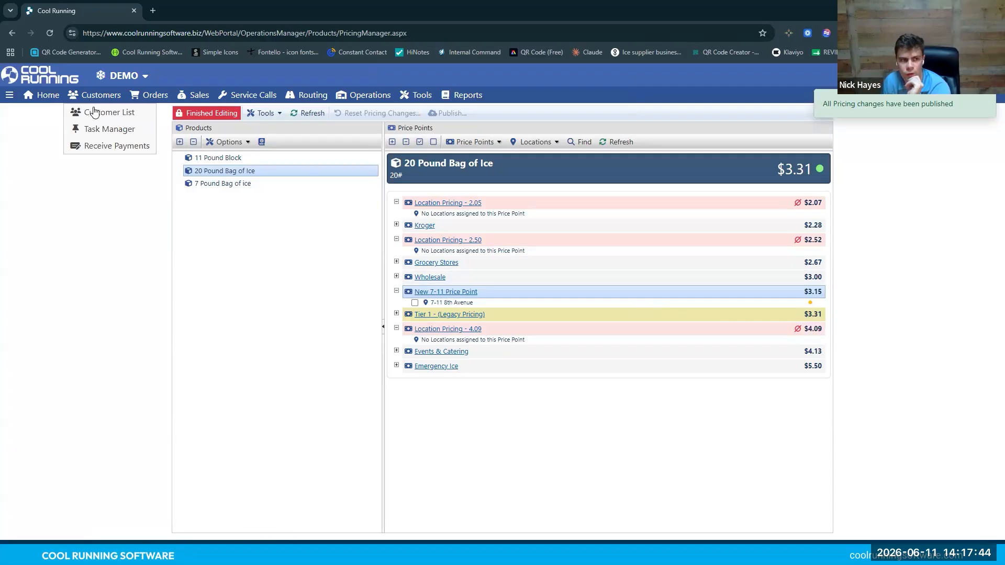
View the customer list and the home page, and return to the Pricing Manager
{"action": "left_click", "coordinate": [102, 109]}
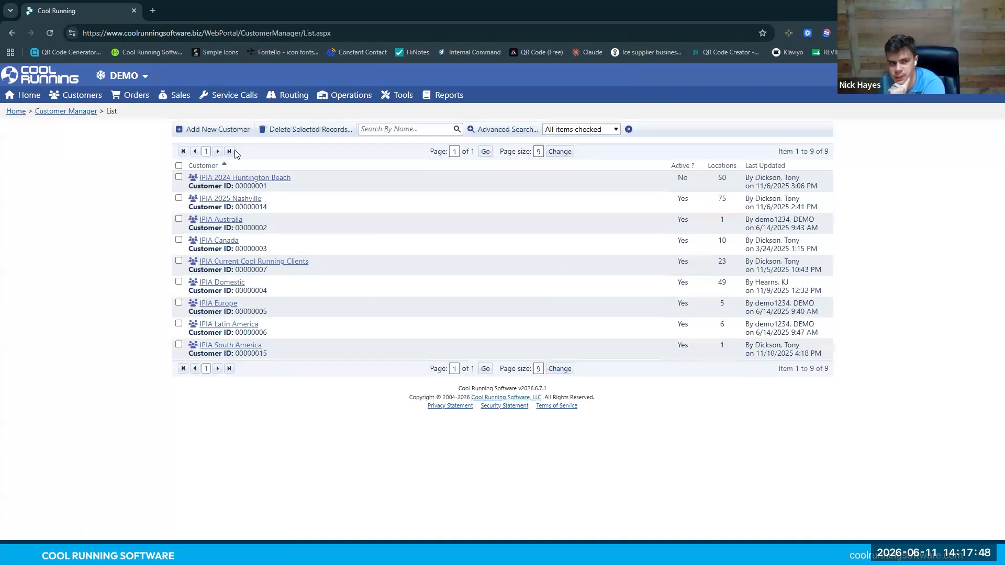
{"action": "mouse_move", "coordinate": [352, 97]}
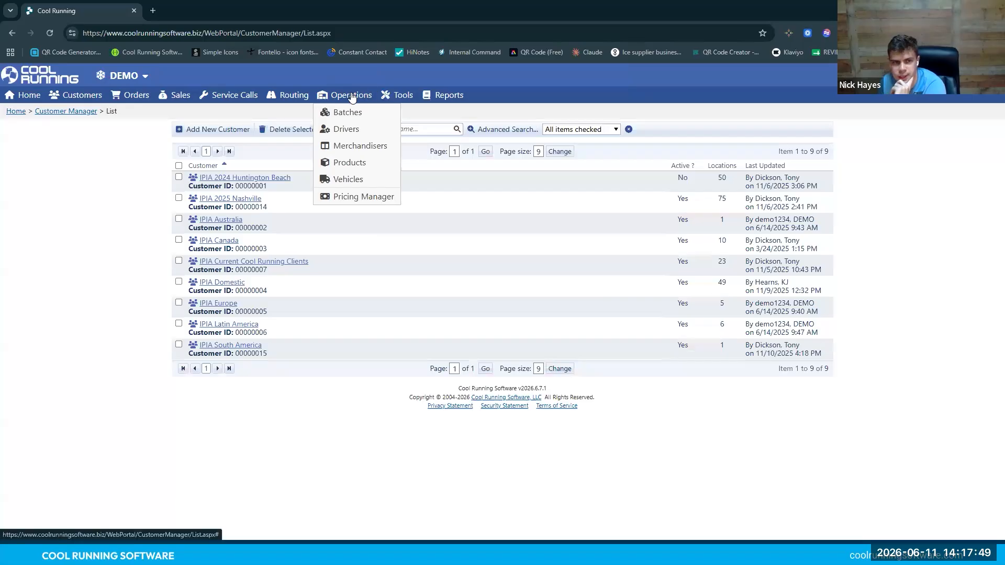
{"action": "left_click", "coordinate": [365, 198]}
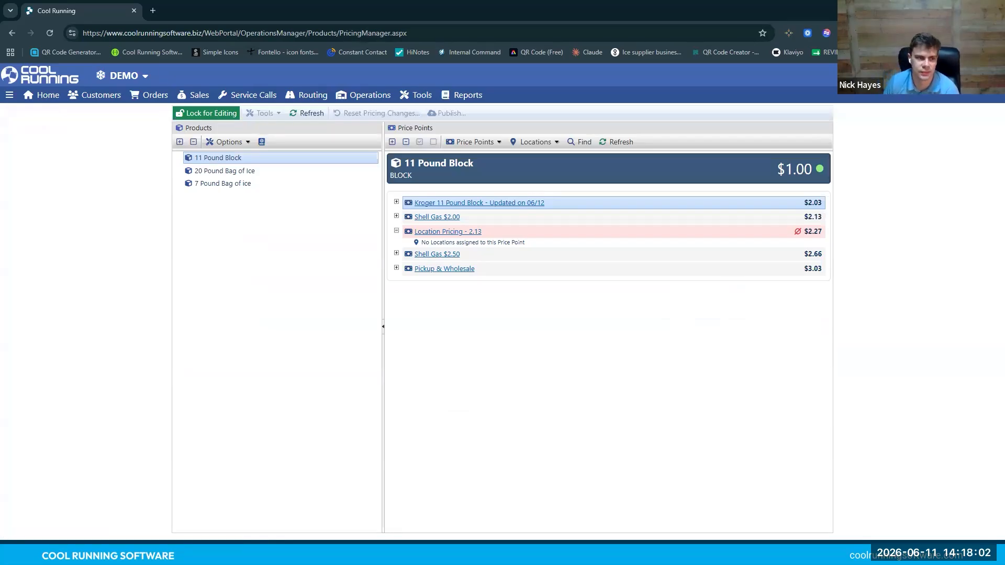
{"action": "left_click", "coordinate": [42, 95]}
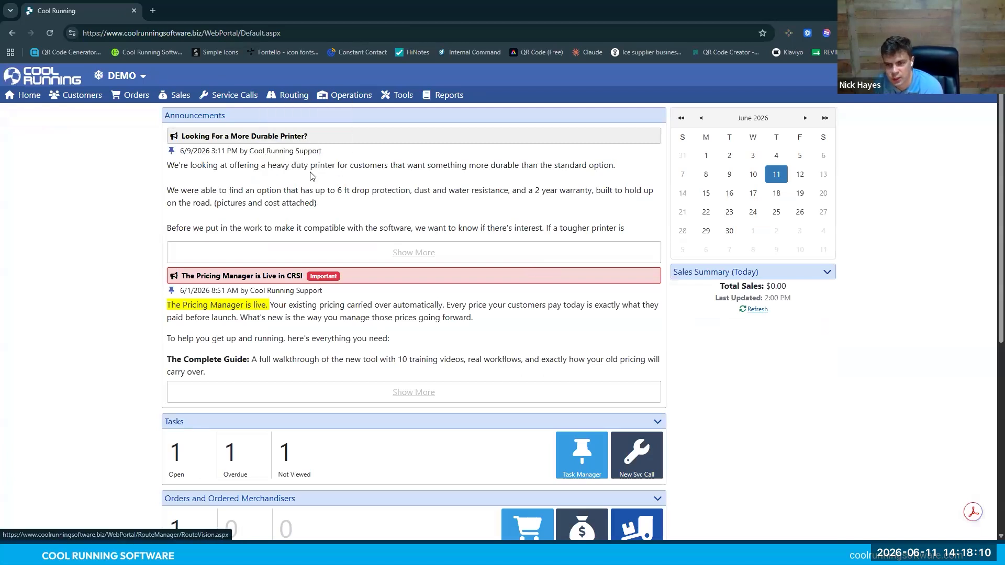
{"action": "mouse_move", "coordinate": [294, 96]}
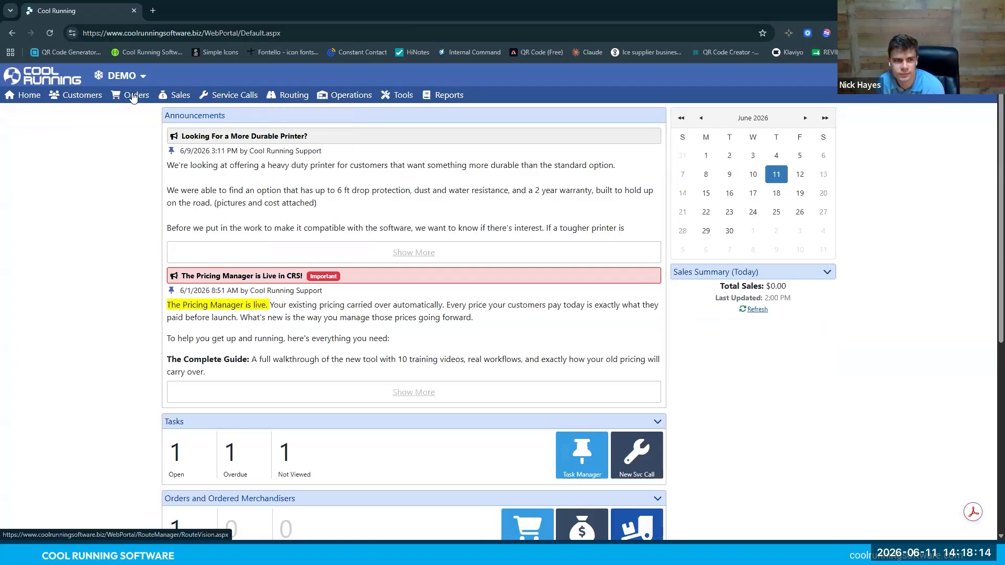
{"action": "mouse_move", "coordinate": [352, 96]}
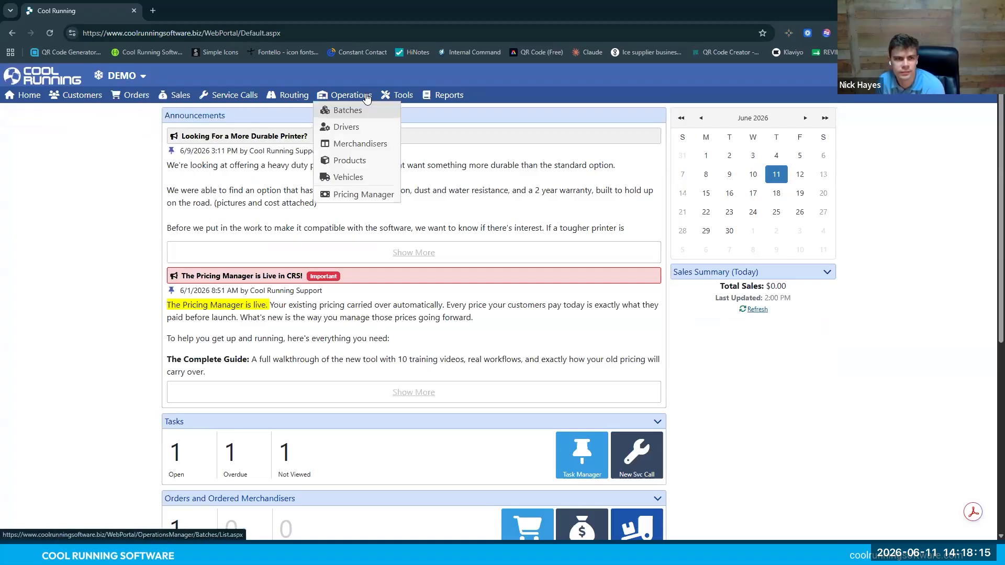
{"action": "left_click", "coordinate": [344, 197]}
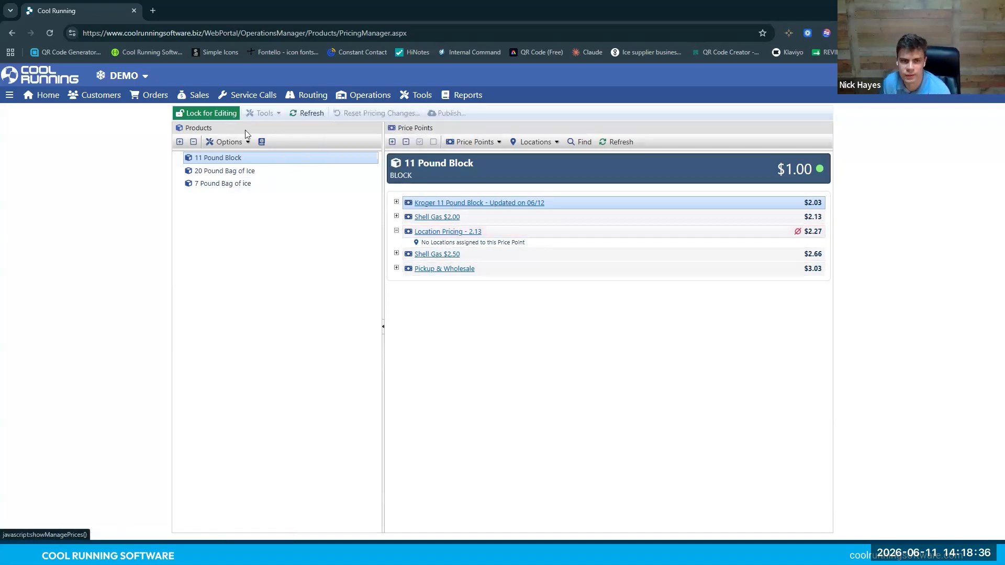
Lock pricing for editing and review the location price choices for Kroger 21st Avenue under the Kroger 11 Pound Block price point
{"action": "left_click", "coordinate": [206, 115]}
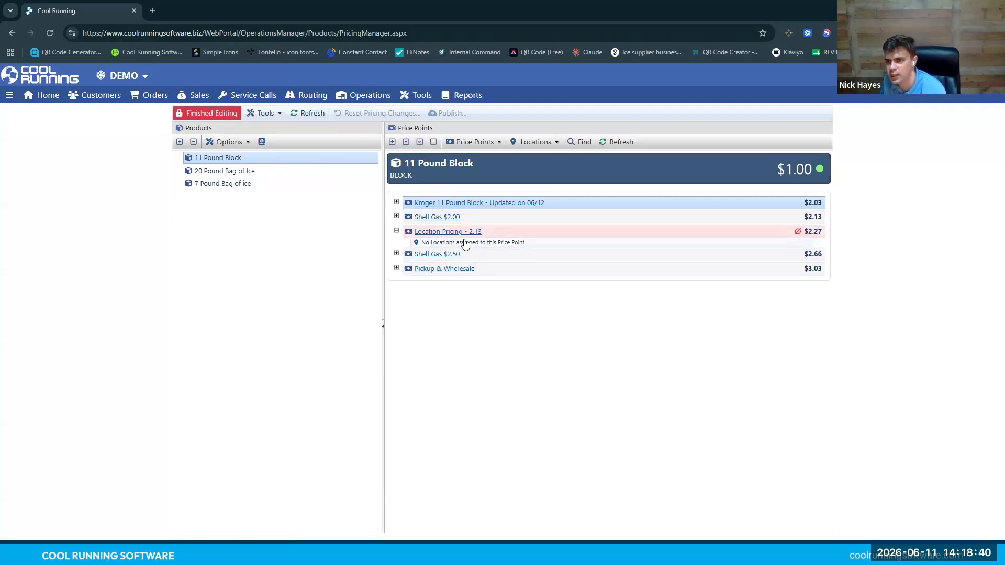
{"action": "left_click", "coordinate": [396, 202]}
{"action": "double_click", "coordinate": [458, 215]}
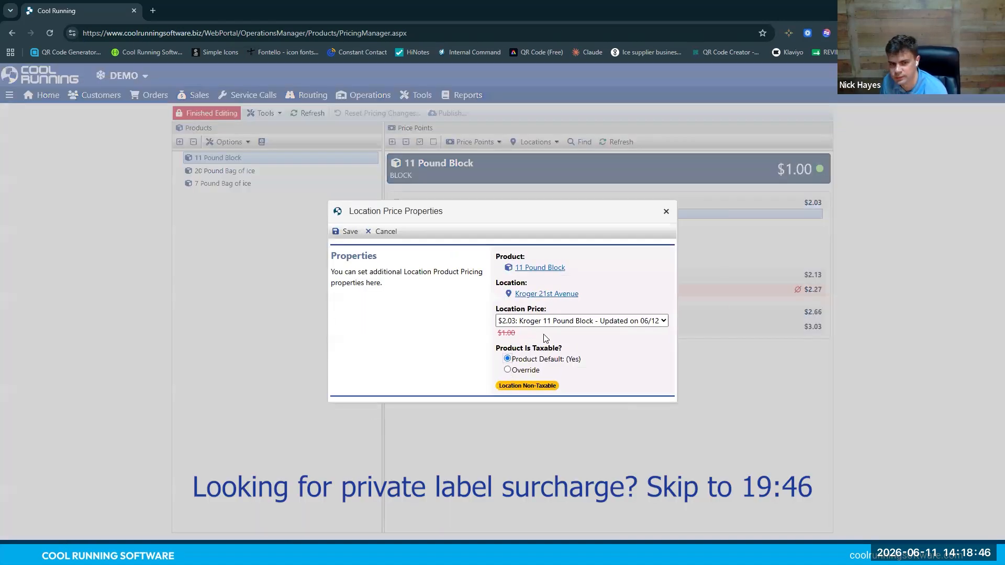
{"action": "left_click", "coordinate": [628, 321]}
{"action": "left_click", "coordinate": [423, 246]}
{"action": "left_click", "coordinate": [385, 231]}
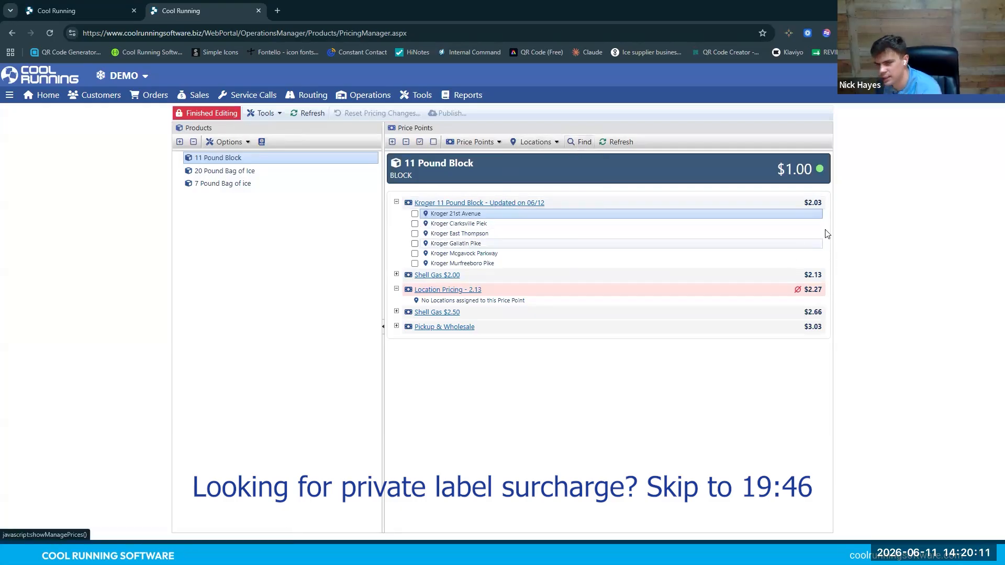
Search the Pricing Manager for the 7-11 Charlotte Avenue location to review its assigned products, and close the search
{"action": "left_click", "coordinate": [580, 142]}
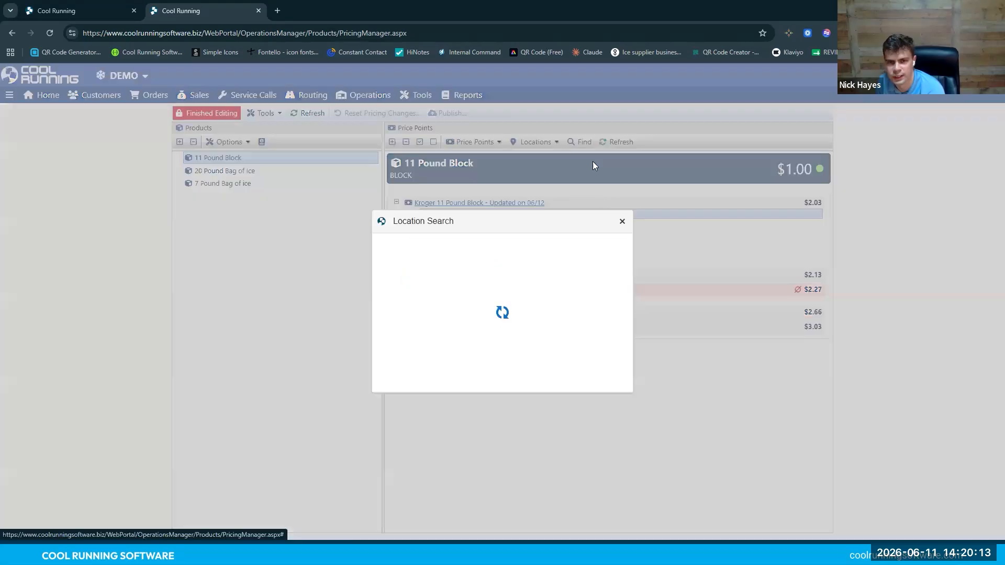
{"action": "left_click", "coordinate": [571, 264]}
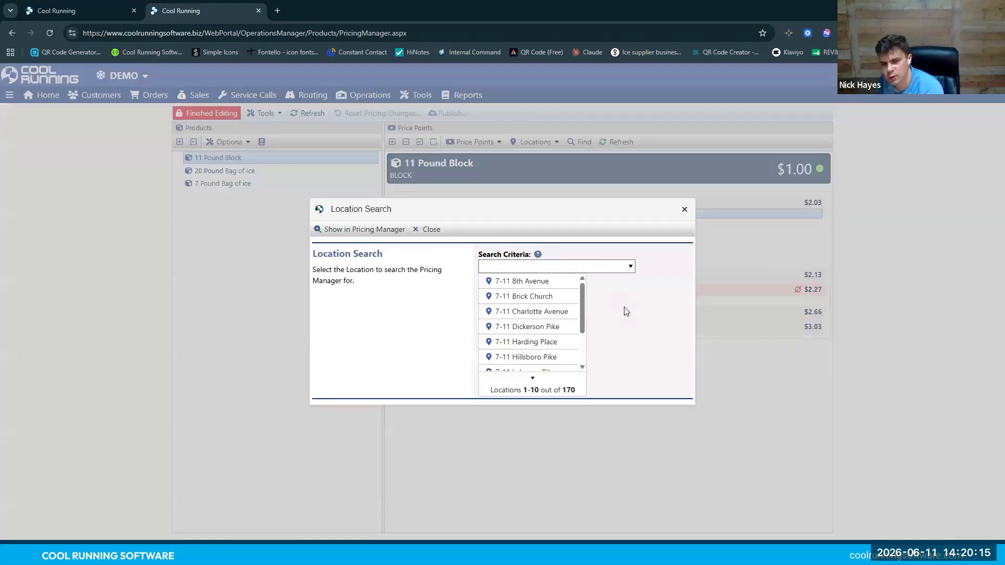
{"action": "left_click", "coordinate": [626, 311]}
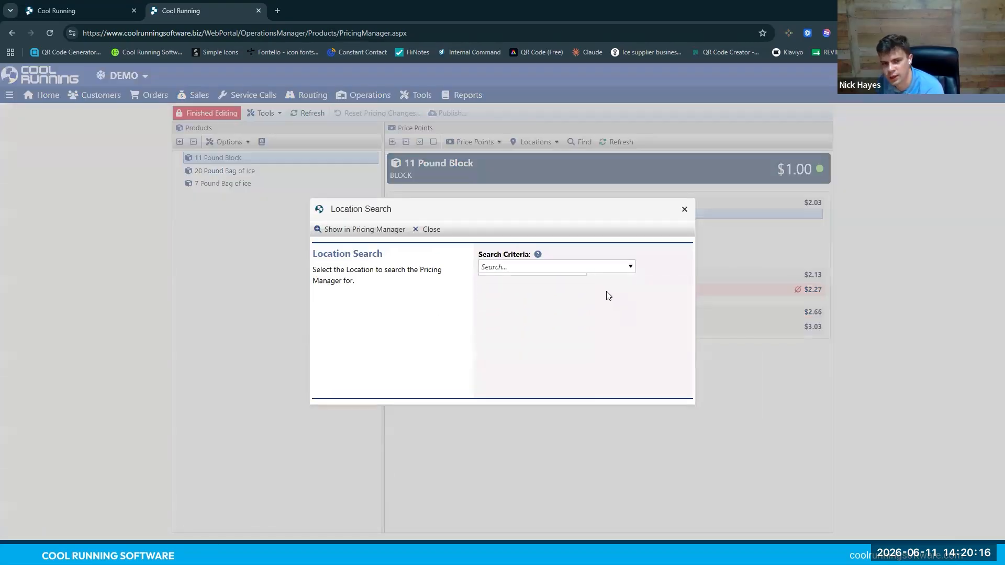
{"action": "left_click", "coordinate": [581, 270]}
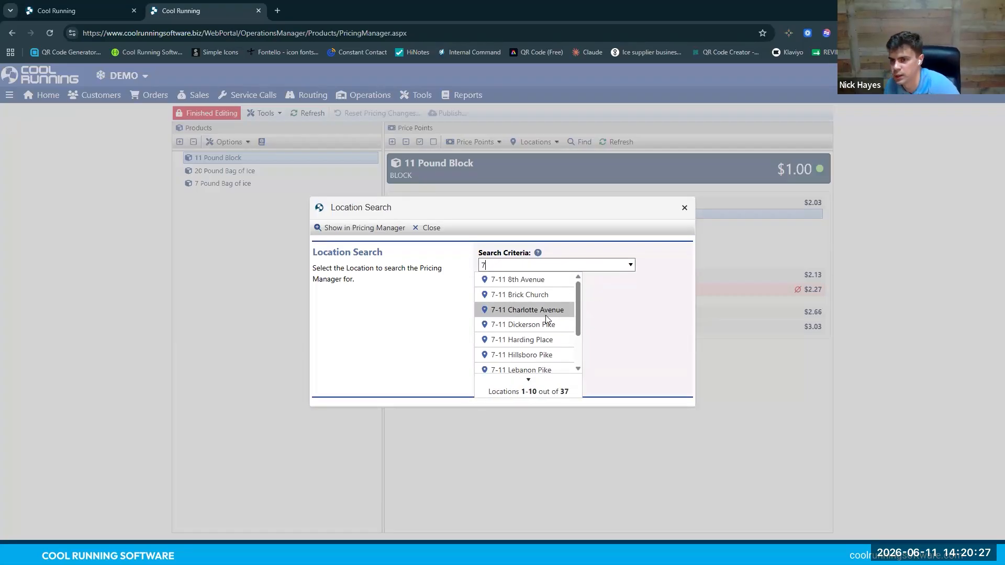
{"action": "left_click", "coordinate": [530, 310]}
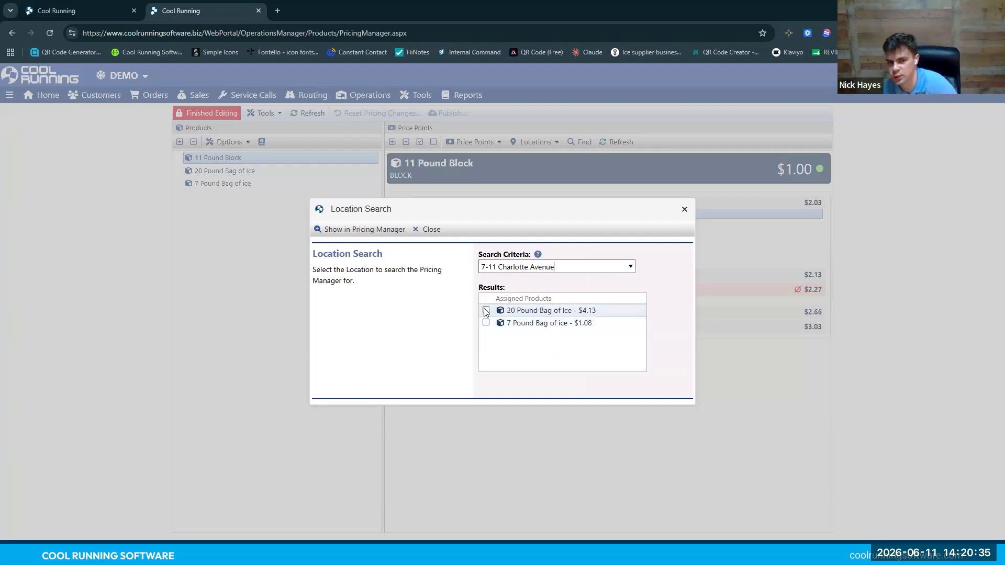
{"action": "left_click", "coordinate": [684, 211]}
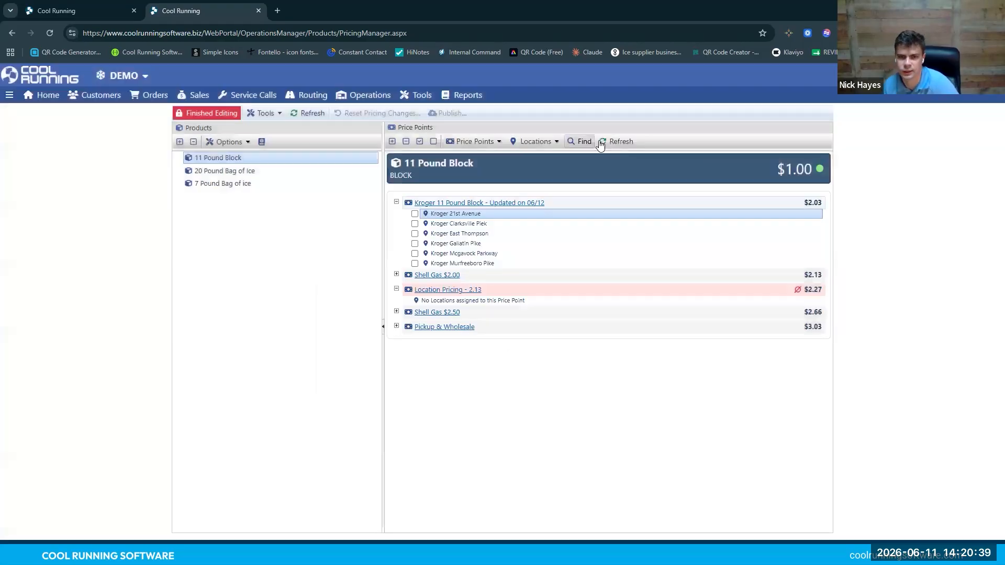
{"action": "left_click", "coordinate": [581, 142]}
{"action": "left_click", "coordinate": [684, 216]}
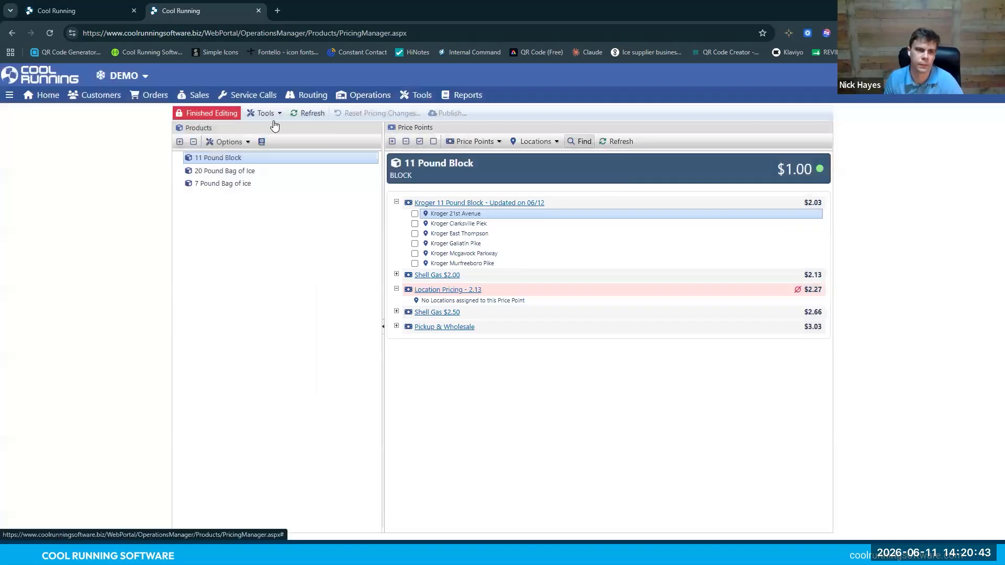
Review the price and taxable options of Kroger 21st Avenue for 11 Pound Block and open that location's assigned products
{"action": "double_click", "coordinate": [449, 214]}
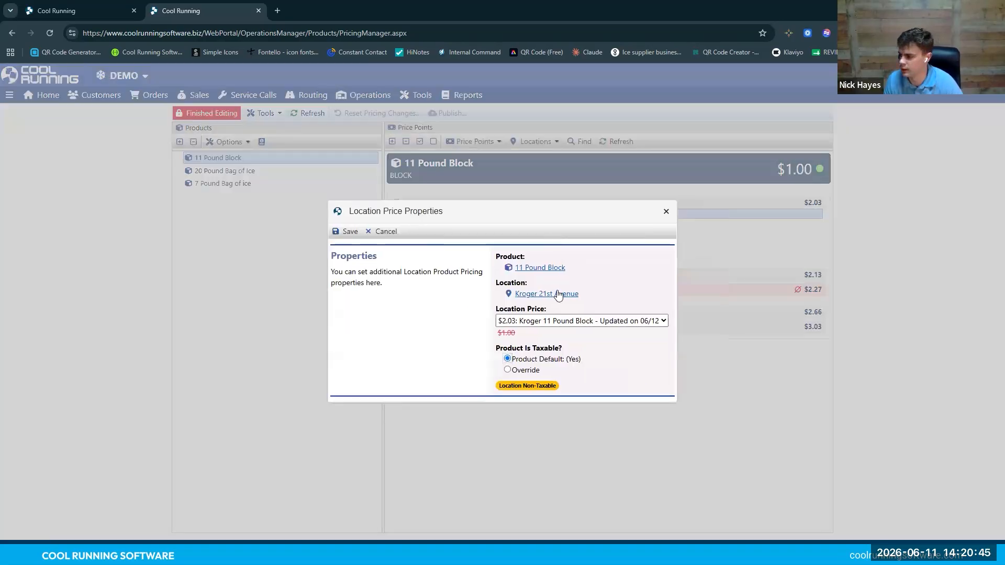
{"action": "left_click", "coordinate": [544, 320]}
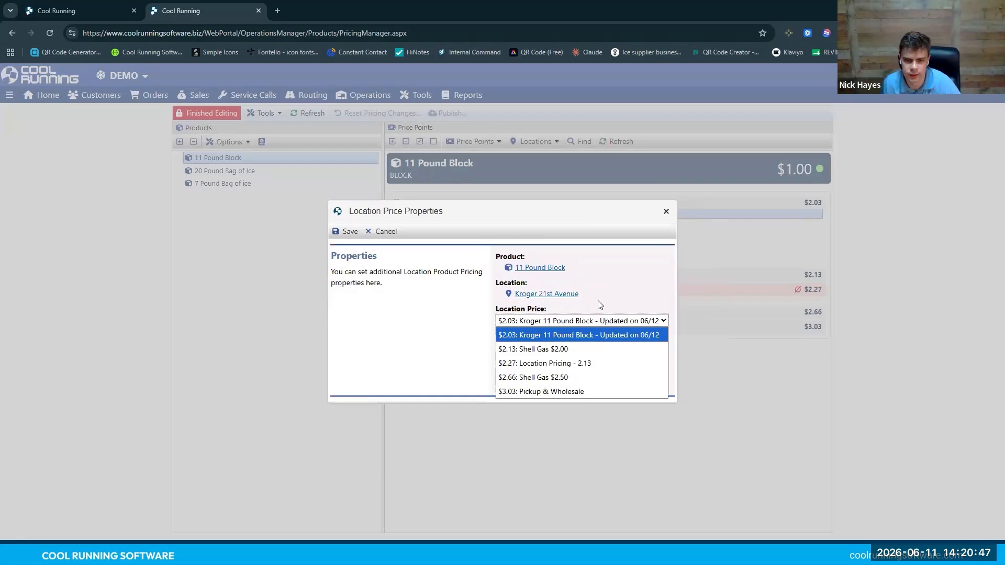
{"action": "left_click", "coordinate": [629, 281]}
{"action": "left_click", "coordinate": [507, 370]}
{"action": "left_click", "coordinate": [507, 353]}
{"action": "left_click", "coordinate": [547, 294]}
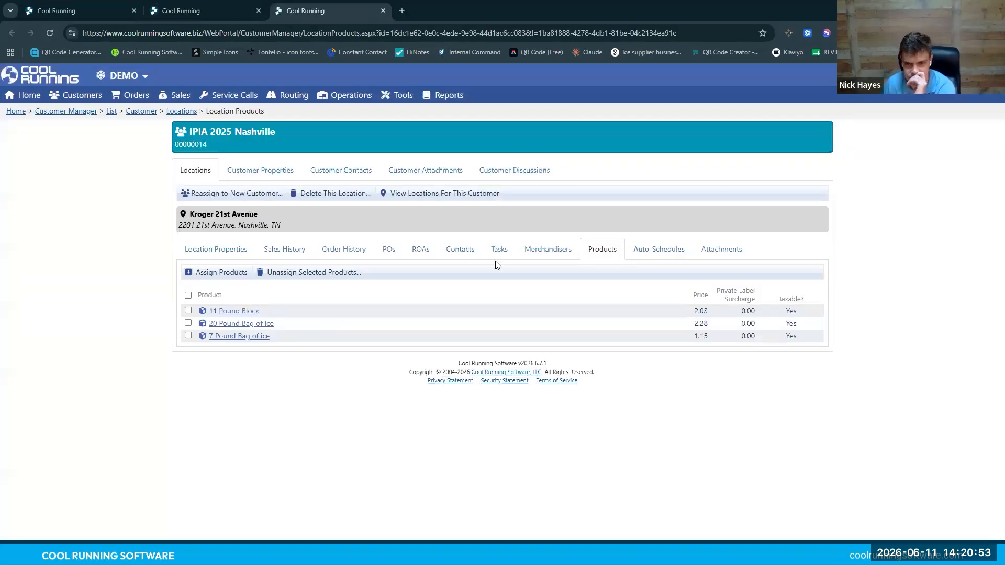
Open the location's 11 Pound Block properties and examine the product's own properties page
{"action": "left_click", "coordinate": [188, 311]}
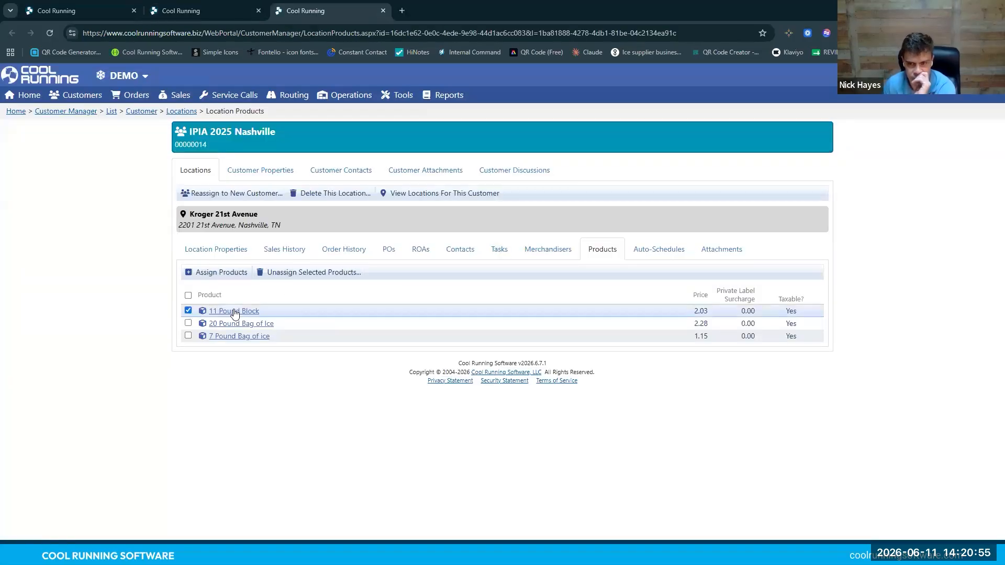
{"action": "left_click", "coordinate": [322, 313]}
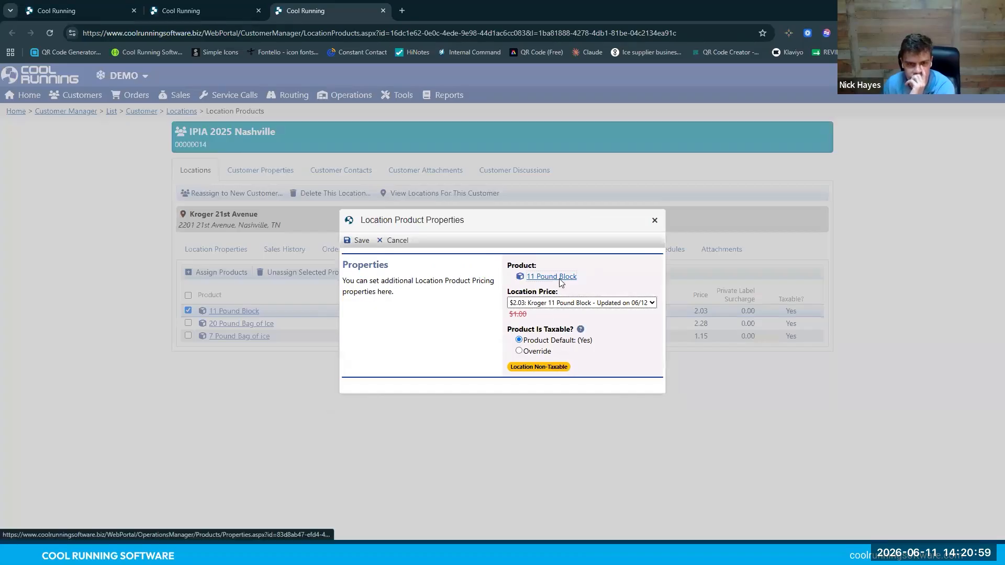
{"action": "left_click", "coordinate": [559, 282]}
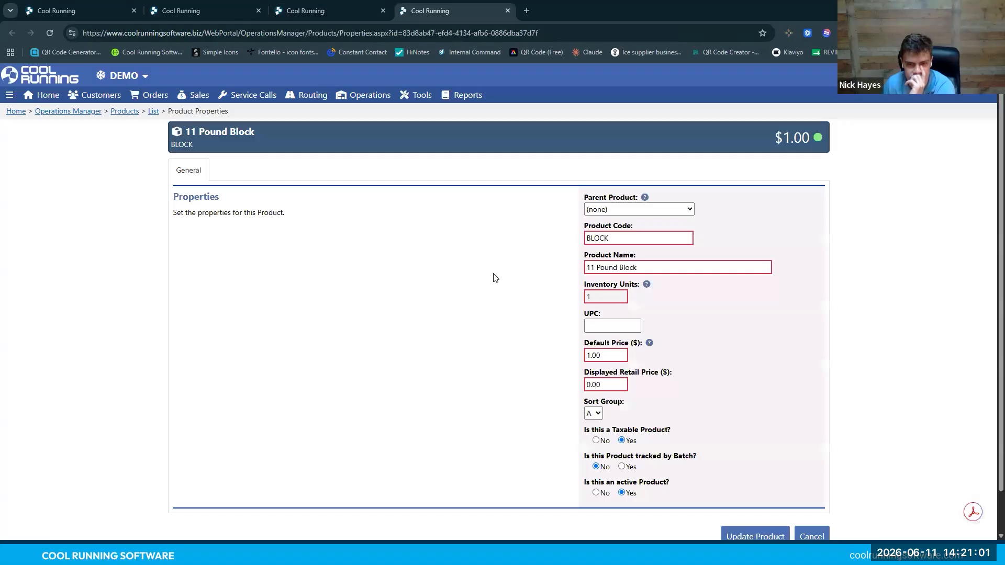
{"action": "scroll", "coordinate": [495, 278], "scroll_direction": "down", "scroll_amount": 1}
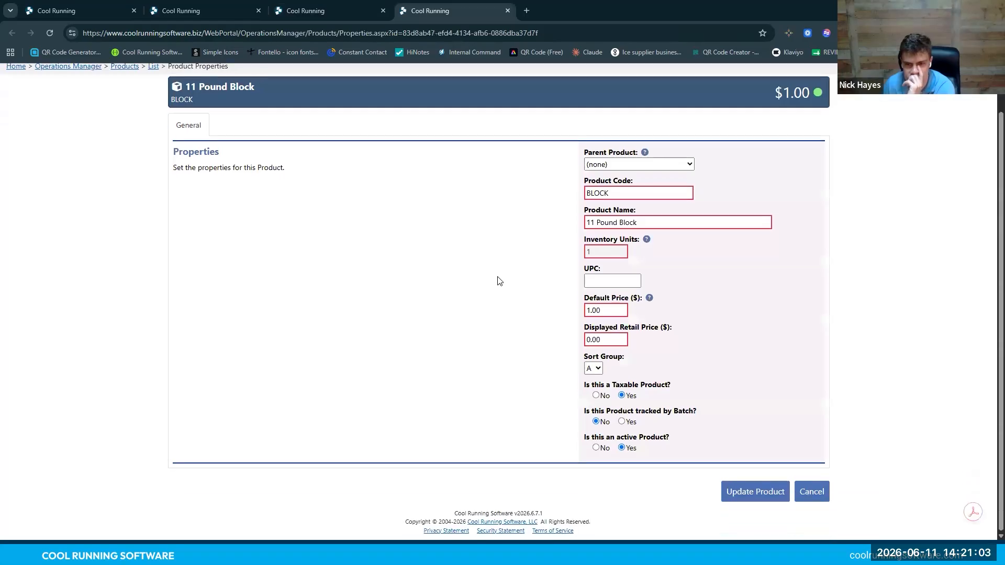
{"action": "scroll", "coordinate": [704, 287], "scroll_direction": "up", "scroll_amount": 1}
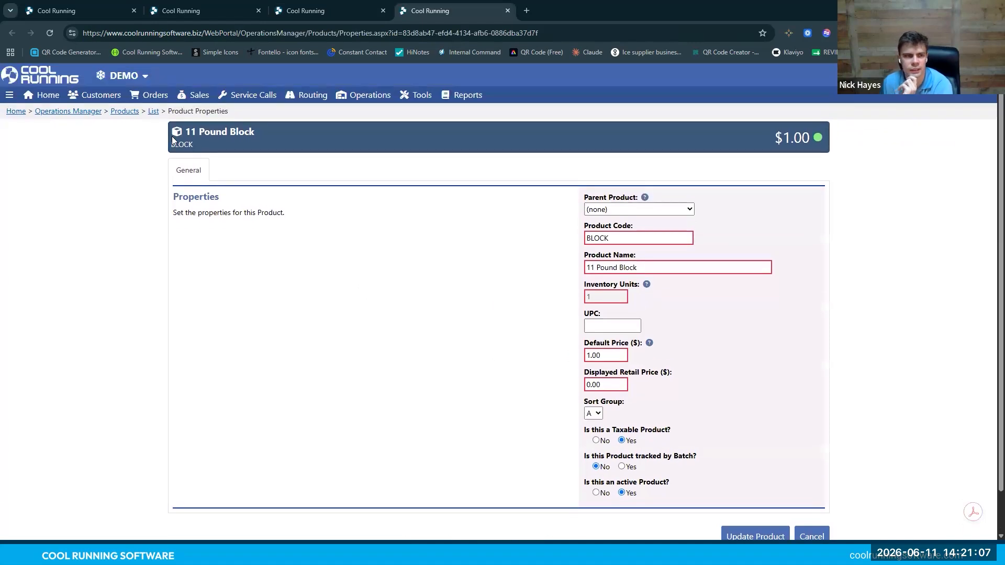
Switch from the DEMO company to Olmsted Ice and open its Pricing Manager
{"action": "mouse_move", "coordinate": [125, 81]}
{"action": "left_click", "coordinate": [134, 178]}
{"action": "mouse_move", "coordinate": [92, 98]}
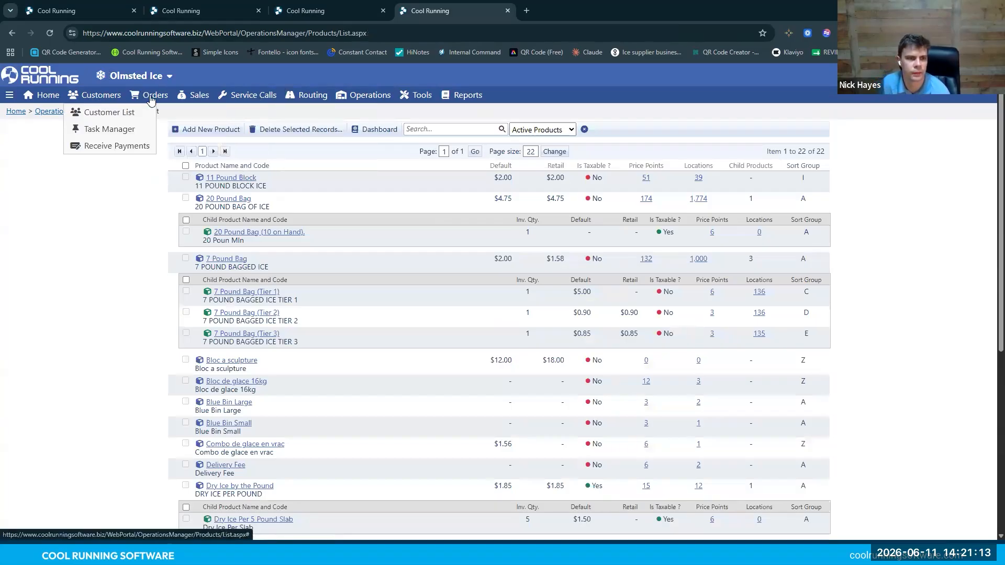
{"action": "mouse_move", "coordinate": [366, 96]}
{"action": "left_click", "coordinate": [374, 197]}
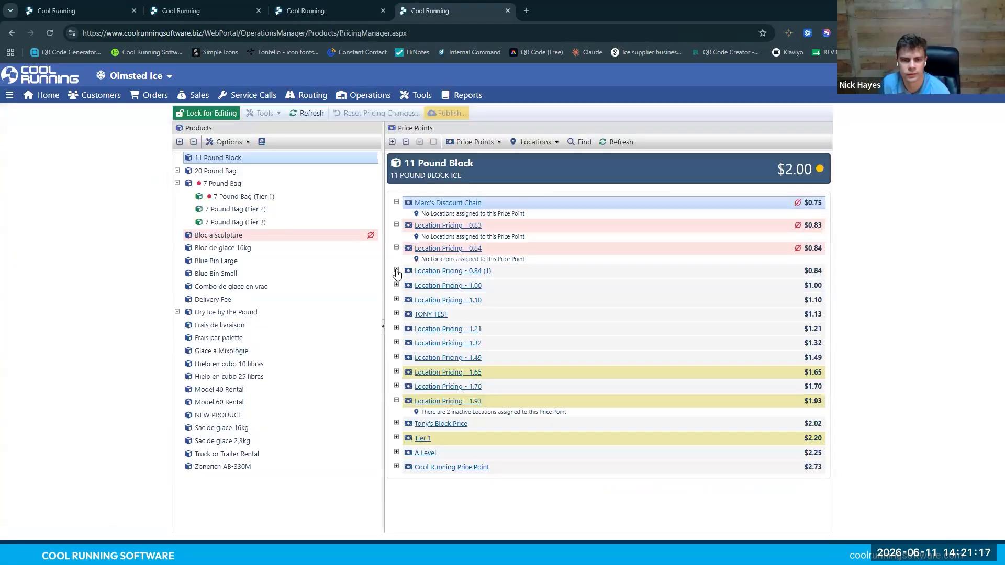
Lock the pricing for editing and review the 11 Pound Block price properties of A Luncheon Time under Location Pricing - 0.84 (1)
{"action": "left_click", "coordinate": [397, 271]}
{"action": "left_click", "coordinate": [223, 113]}
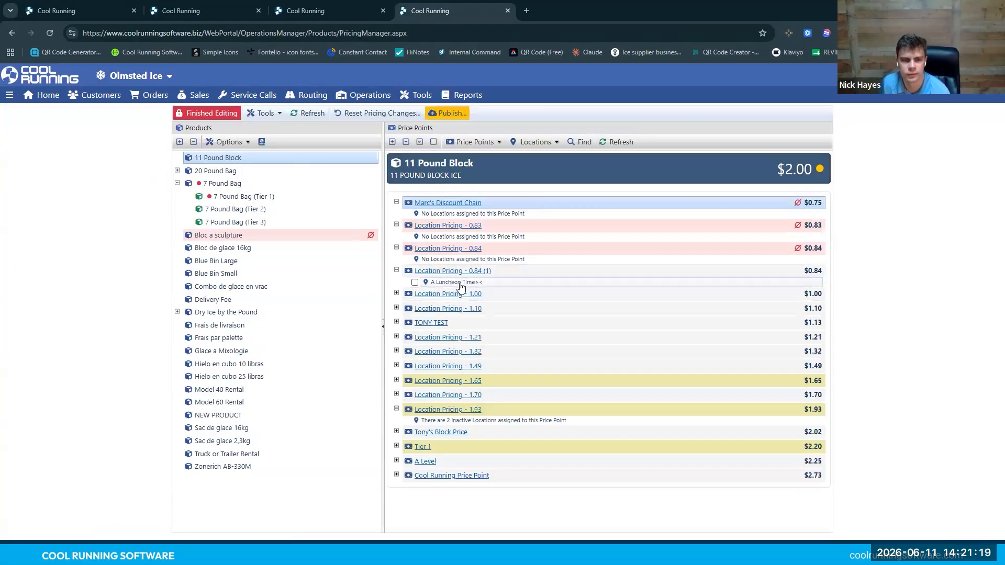
{"action": "left_click", "coordinate": [459, 283]}
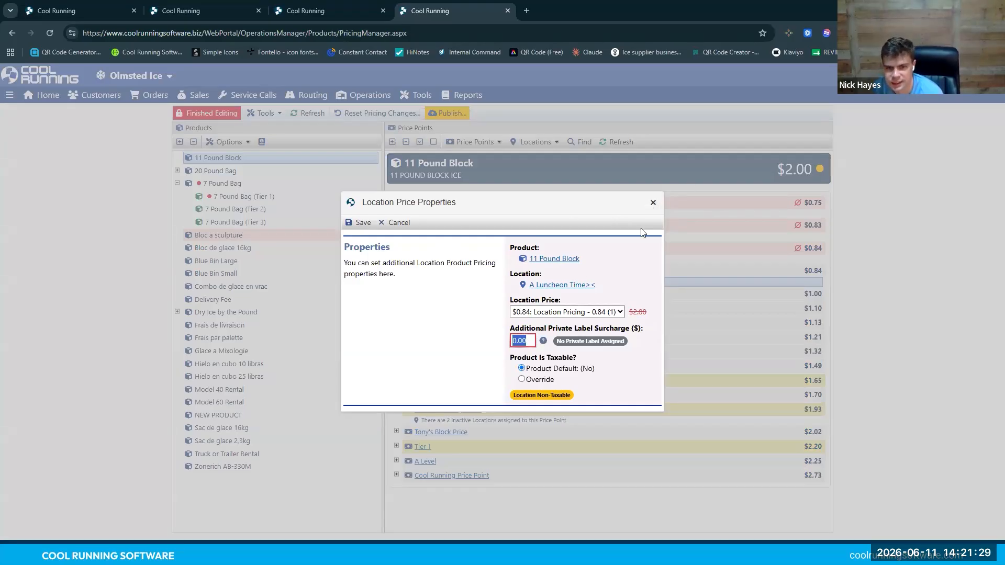
{"action": "left_click", "coordinate": [652, 203]}
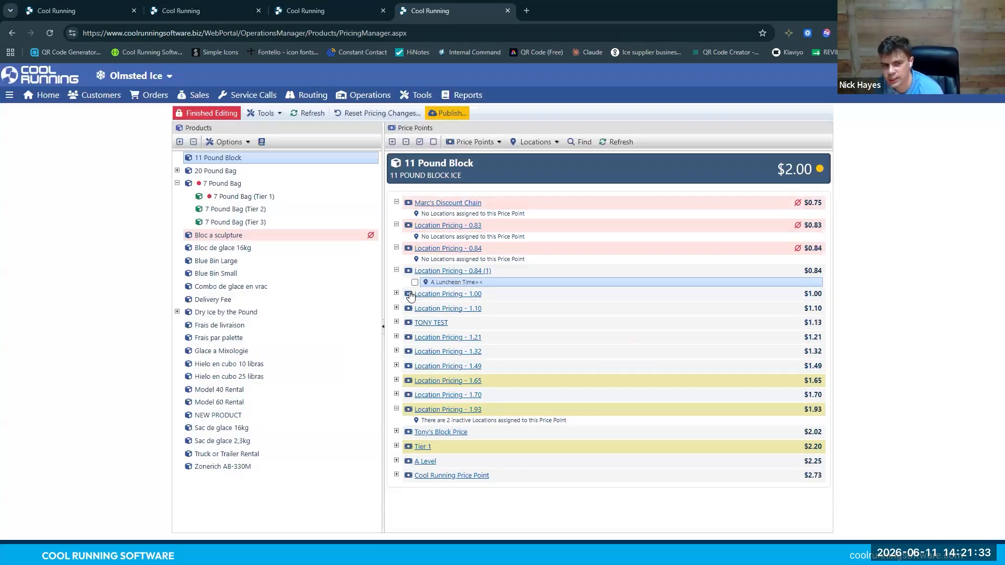
Reopen A Luncheon Time's price properties, read the explanation of the private label surcharge, and close them without changes
{"action": "double_click", "coordinate": [453, 286]}
{"action": "double_click", "coordinate": [528, 339]}
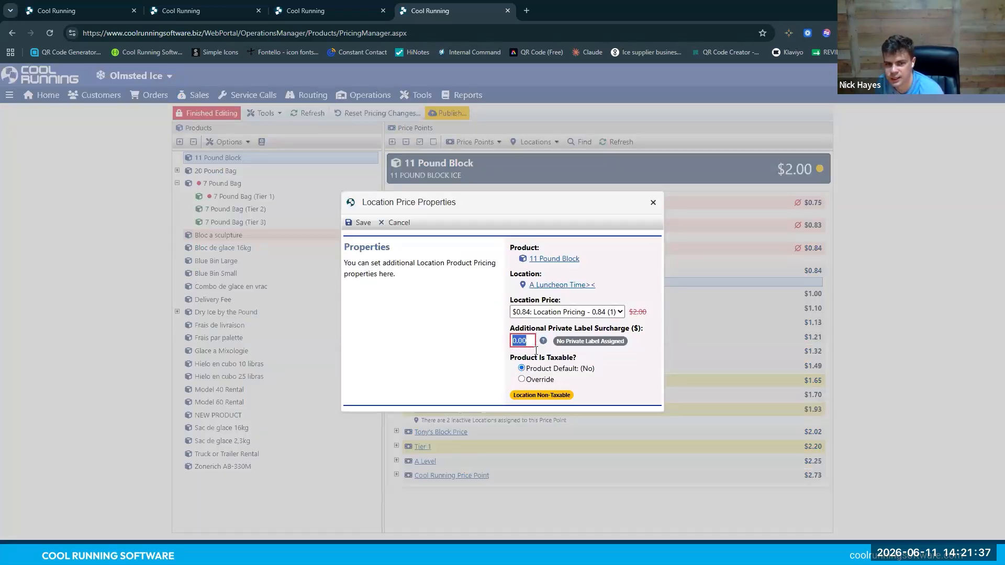
{"action": "left_click", "coordinate": [544, 343]}
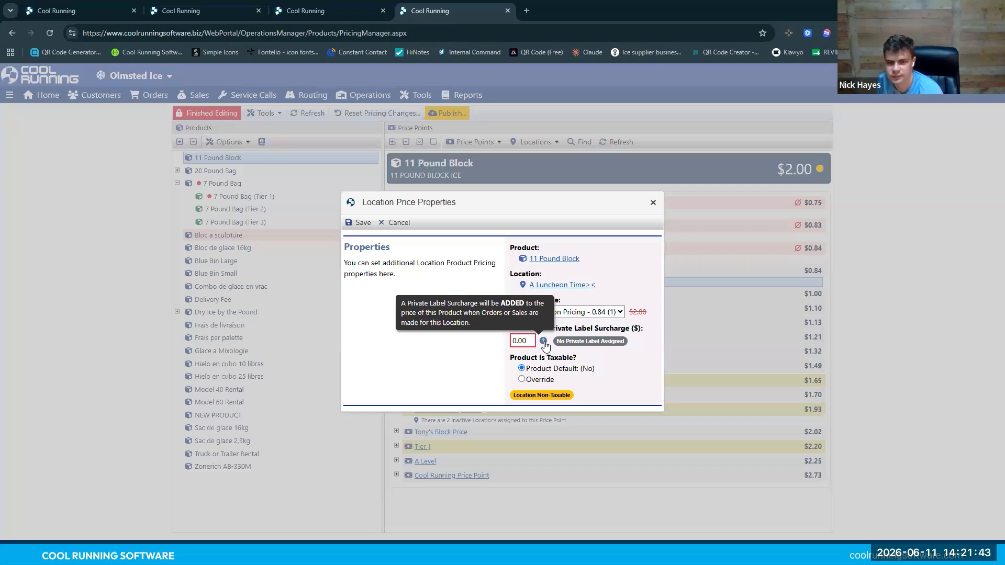
{"action": "left_click", "coordinate": [652, 202]}
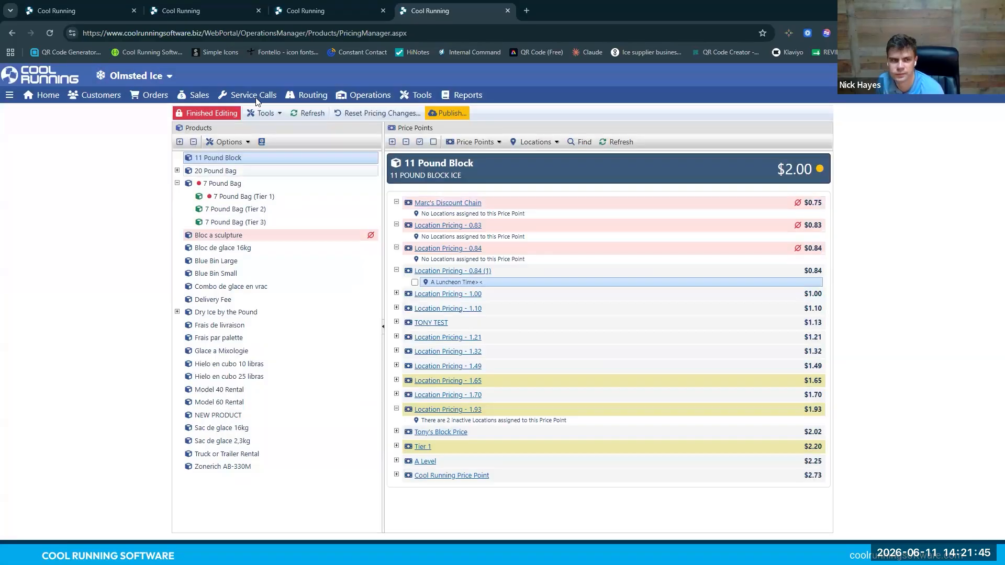
Leave the Pricing Manager for the home page and open the Pricing Manager again
{"action": "left_click", "coordinate": [452, 121]}
{"action": "left_click", "coordinate": [547, 121]}
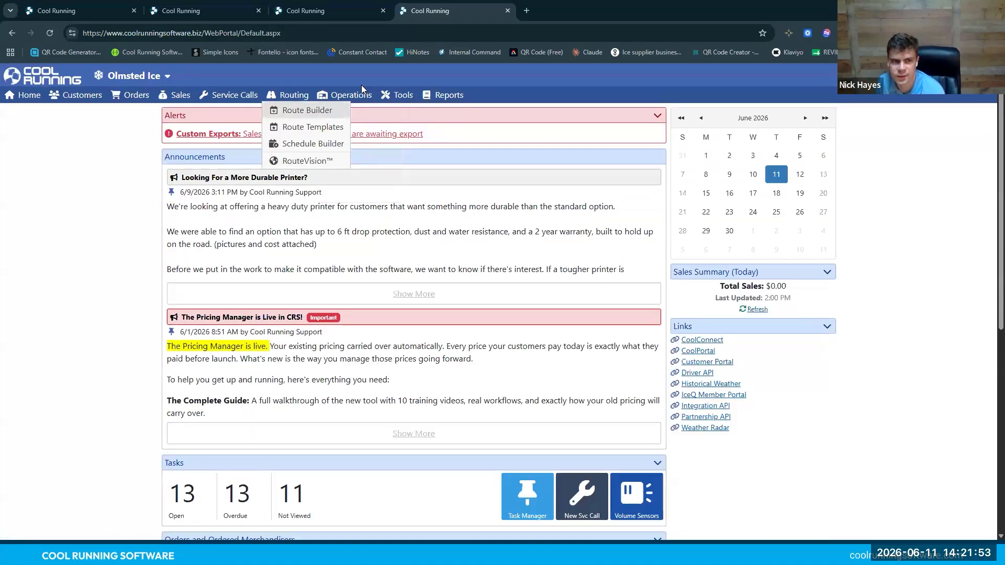
{"action": "mouse_move", "coordinate": [351, 95]}
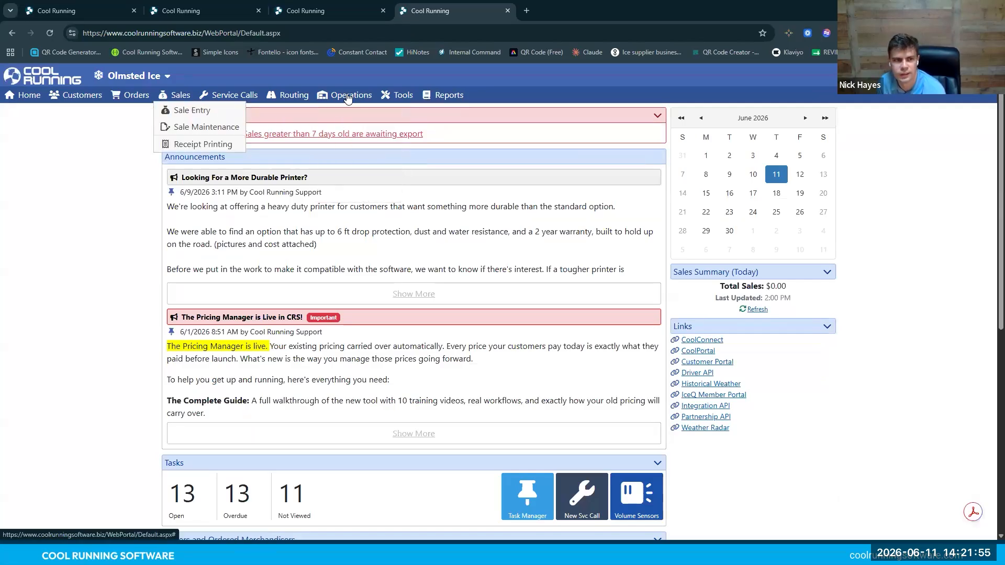
{"action": "left_click", "coordinate": [358, 194]}
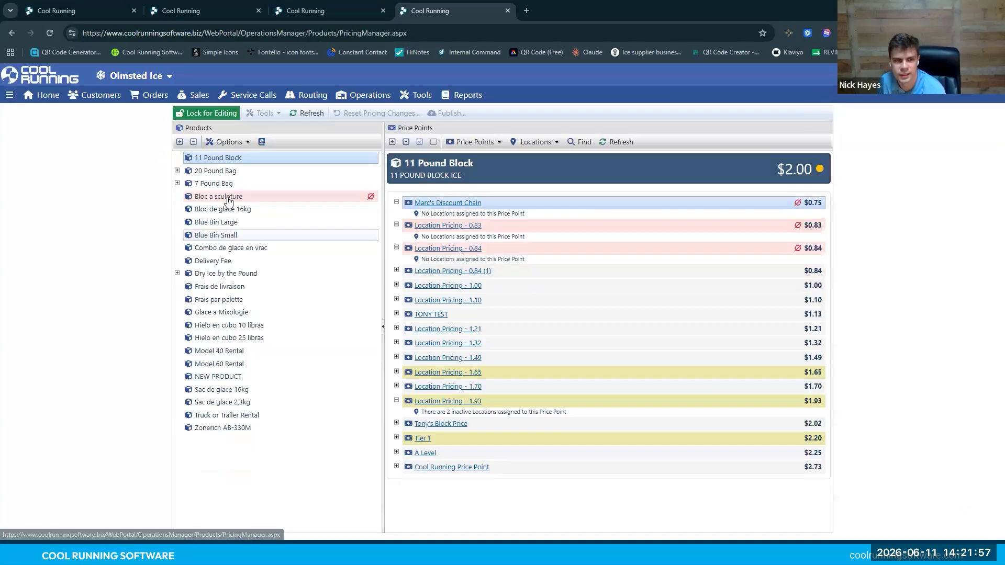
Expand the 20 Pound Bag product and review the price points of its child product 20 Pound Bag (10 on Hand)
{"action": "left_click", "coordinate": [177, 170]}
{"action": "left_click", "coordinate": [234, 185]}
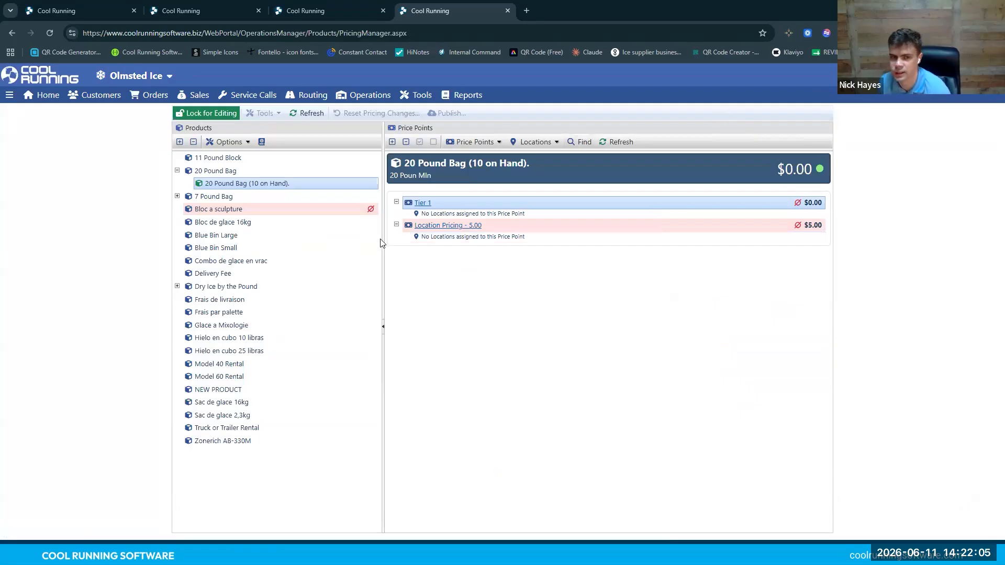
{"action": "left_click", "coordinate": [219, 172]}
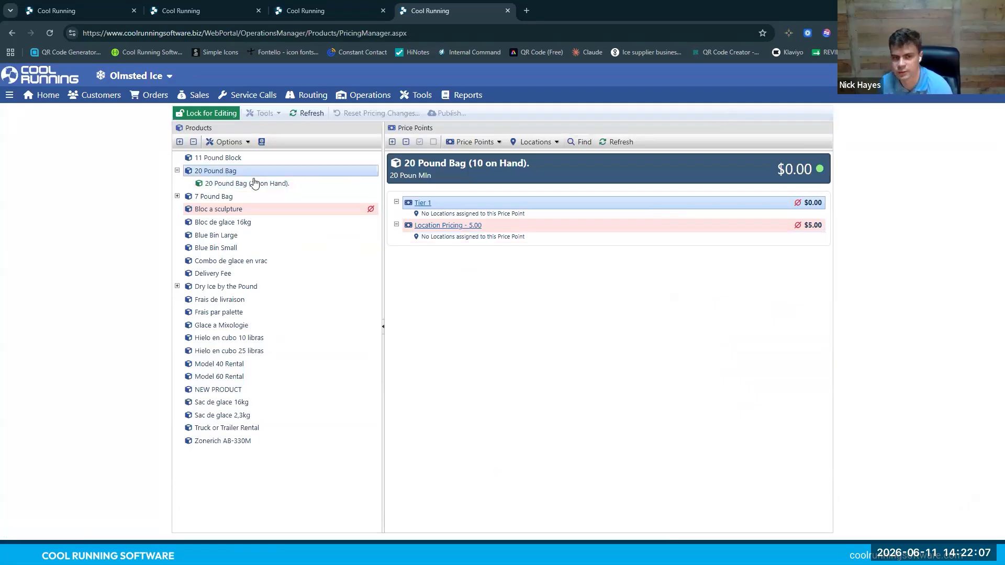
{"action": "left_click", "coordinate": [250, 184]}
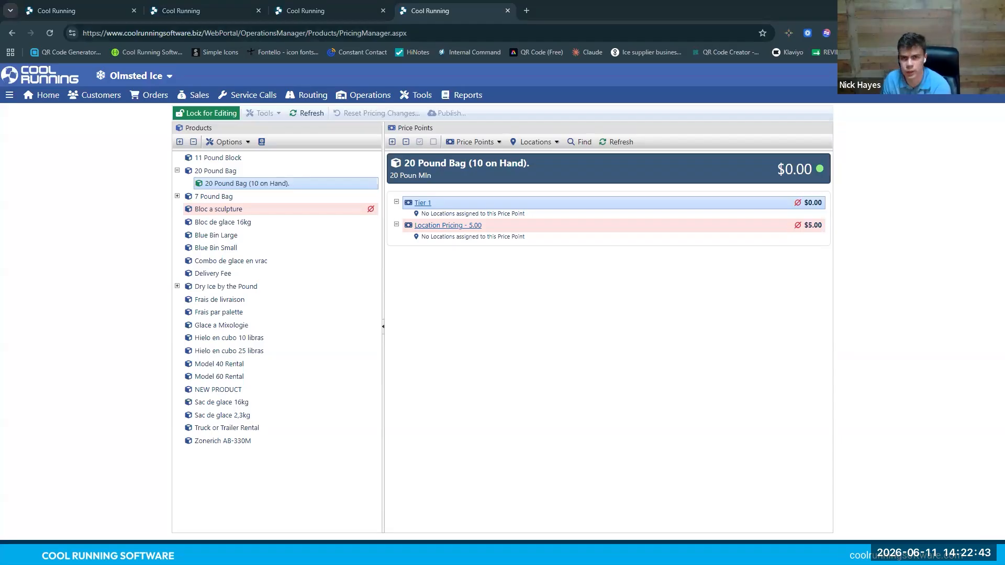
Open the online Pricing Manager Guide and look through its table of contents
{"action": "left_click", "coordinate": [575, 11]}
{"action": "scroll", "coordinate": [525, 253], "scroll_direction": "down", "scroll_amount": 13}
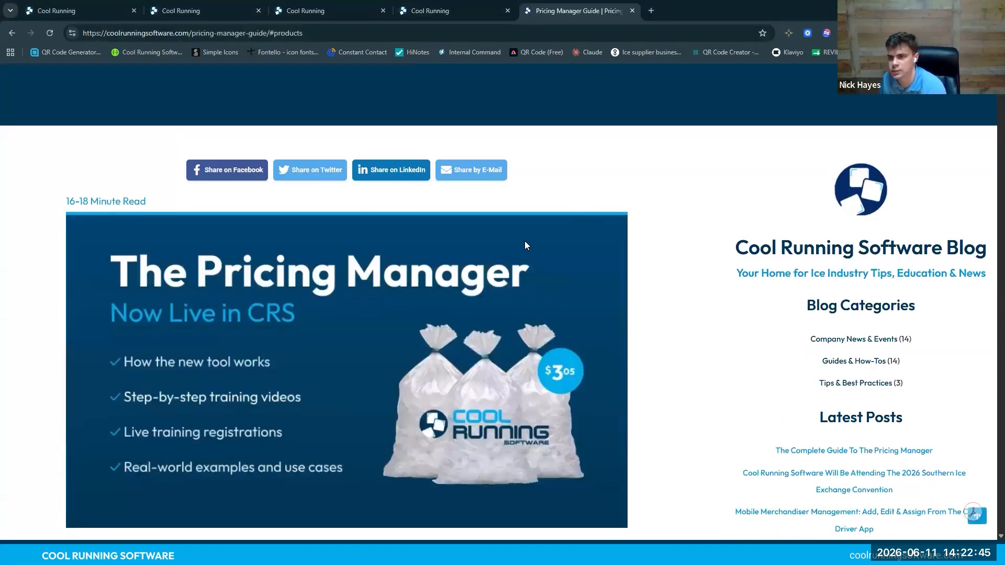
{"action": "scroll", "coordinate": [518, 217], "scroll_direction": "down", "scroll_amount": 5}
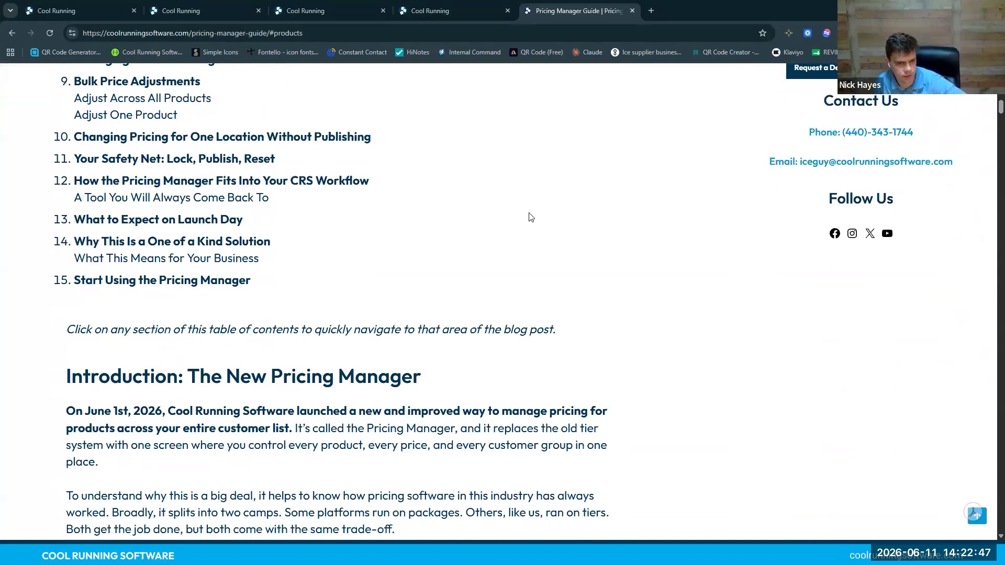
{"action": "scroll", "coordinate": [526, 219], "scroll_direction": "down", "scroll_amount": 4}
{"action": "scroll", "coordinate": [129, 272], "scroll_direction": "up", "scroll_amount": 8}
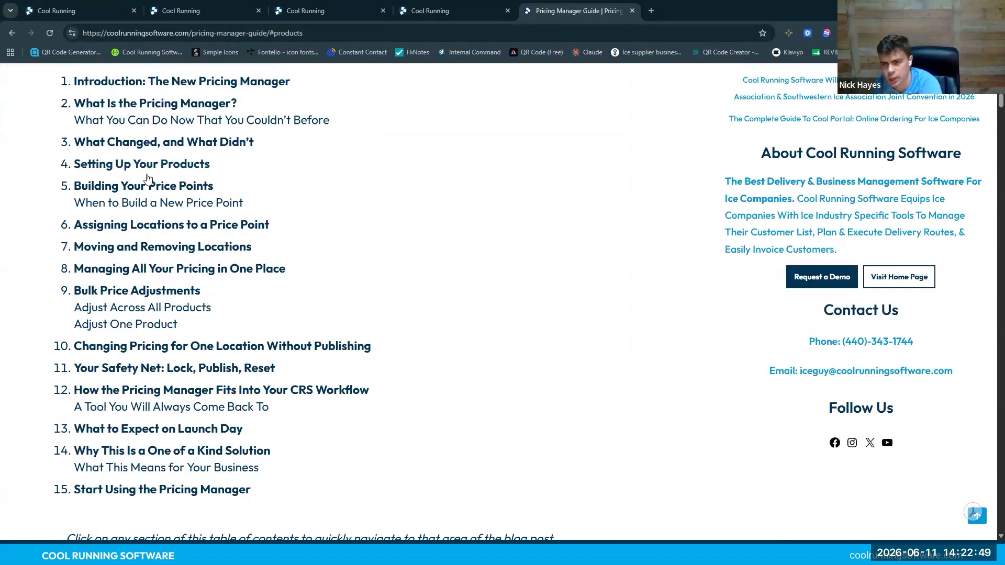
{"action": "scroll", "coordinate": [148, 179], "scroll_direction": "up", "scroll_amount": 2}
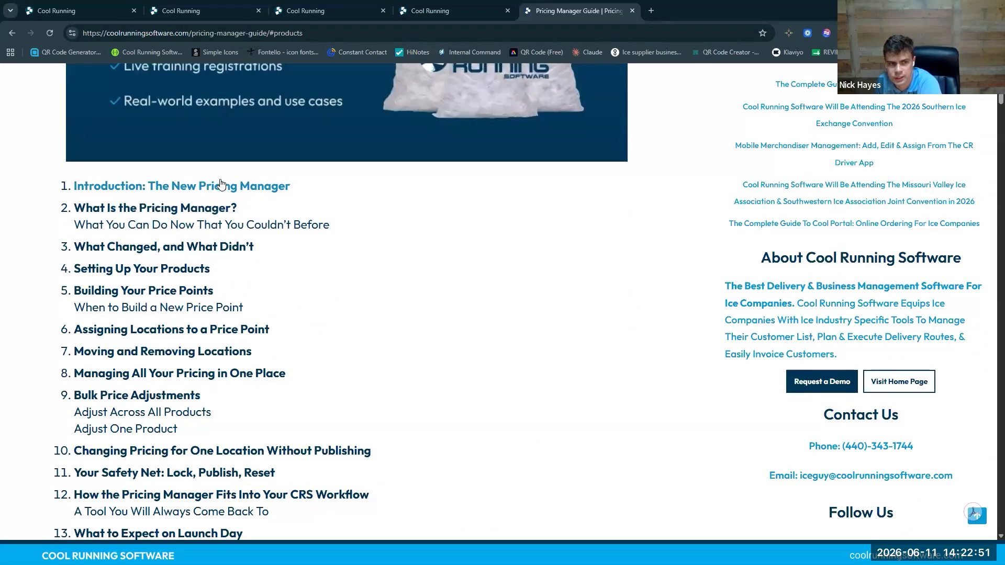
{"action": "scroll", "coordinate": [202, 230], "scroll_direction": "down", "scroll_amount": 1}
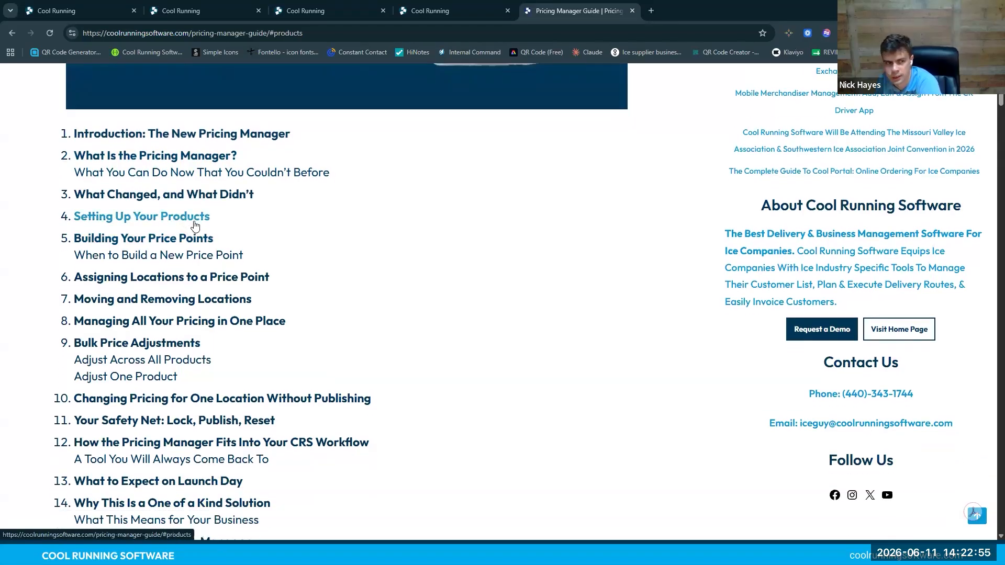
Go to the guide's Building Your Price Points section and read the instructions for adding a price point
{"action": "left_click", "coordinate": [187, 240]}
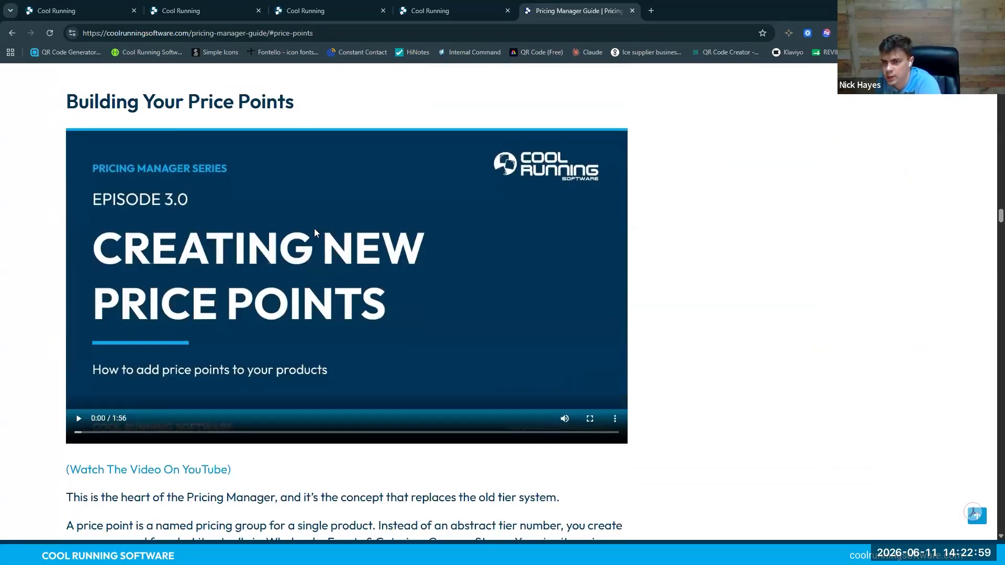
{"action": "scroll", "coordinate": [246, 262], "scroll_direction": "down", "scroll_amount": 7}
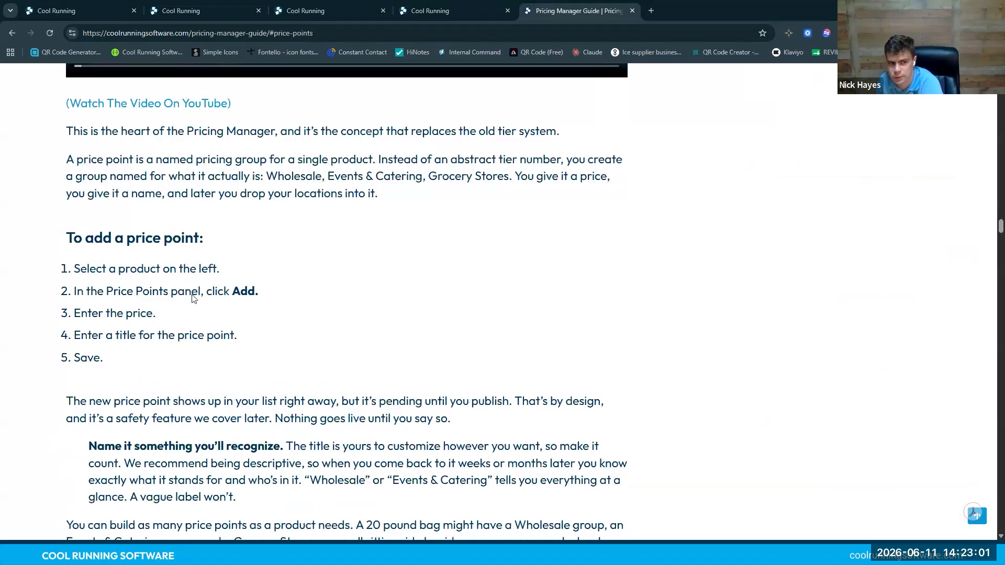
{"action": "scroll", "coordinate": [286, 275], "scroll_direction": "down", "scroll_amount": 3}
{"action": "scroll", "coordinate": [298, 282], "scroll_direction": "up", "scroll_amount": 3}
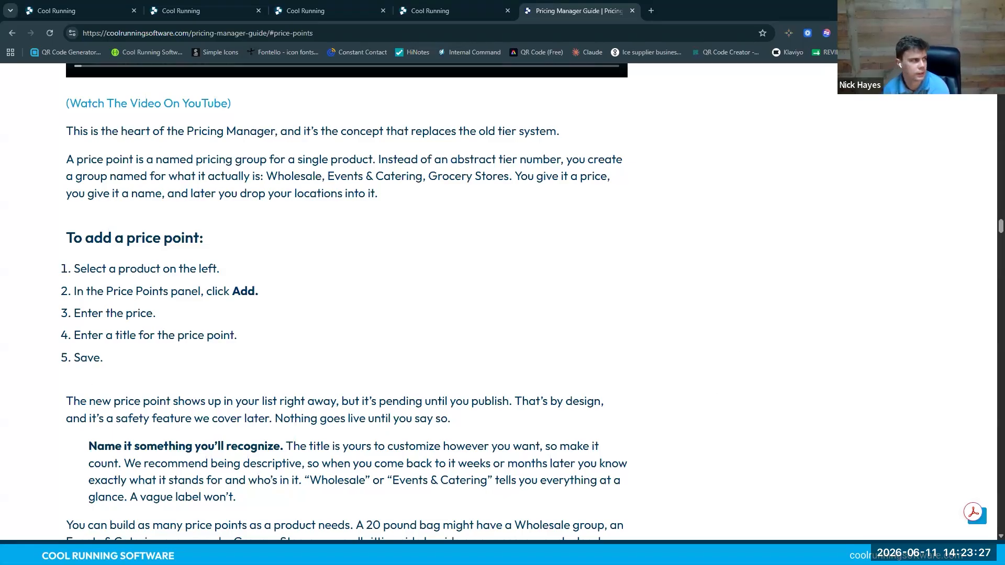
Open the Cool Running Software Training Center and open the Pricing Manager video playlist from the General Settings section
{"action": "left_click", "coordinate": [484, 12]}
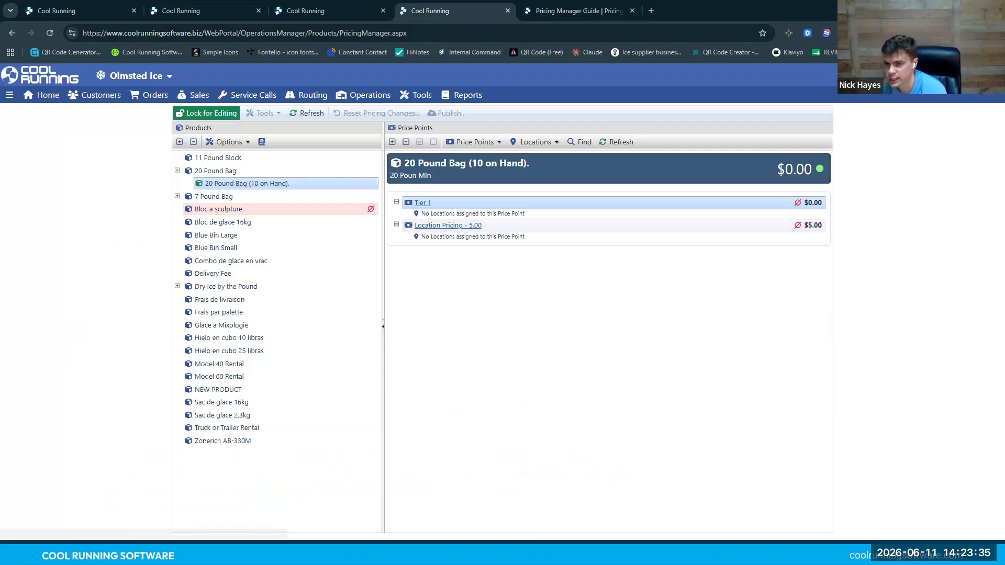
{"action": "left_click", "coordinate": [924, 76]}
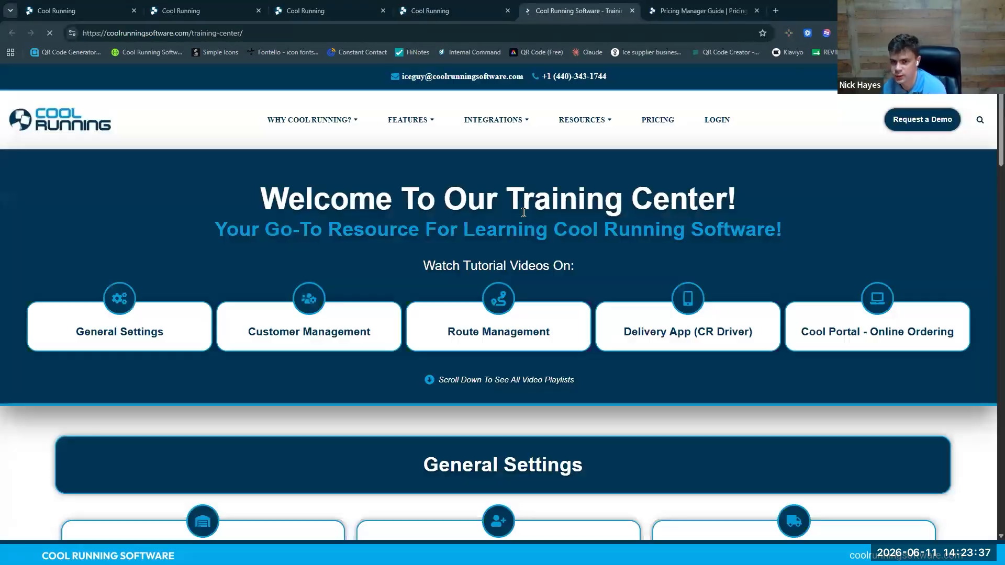
{"action": "scroll", "coordinate": [557, 216], "scroll_direction": "down", "scroll_amount": 10}
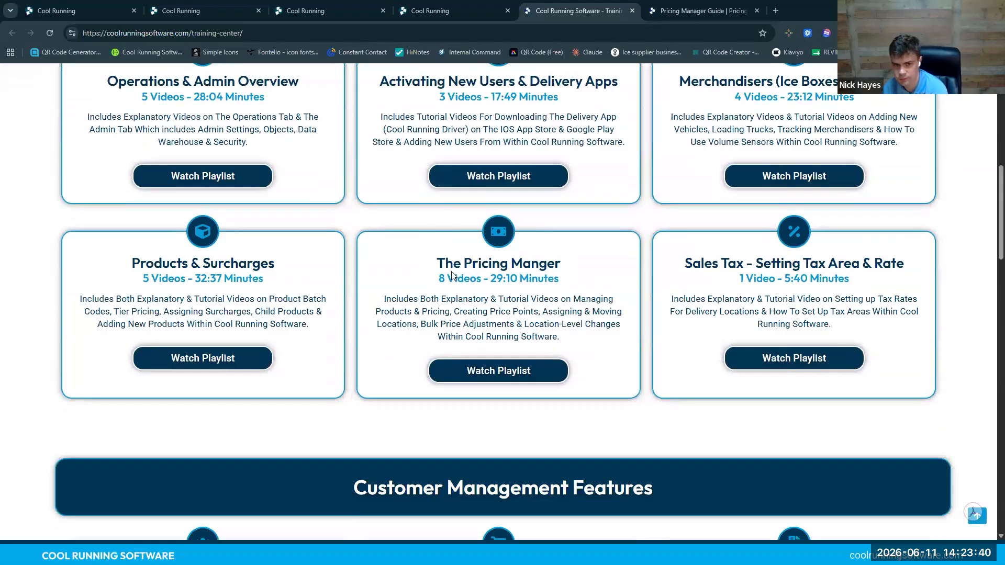
{"action": "left_click_drag", "start_coordinate": [589, 255], "coordinate": [623, 405]}
{"action": "left_click", "coordinate": [490, 366]}
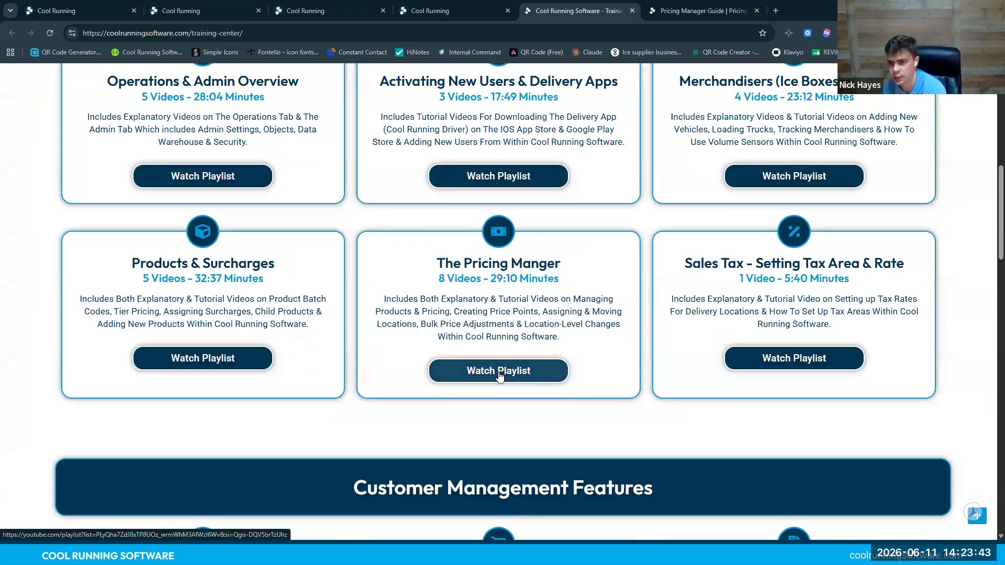
{"action": "left_click", "coordinate": [499, 372]}
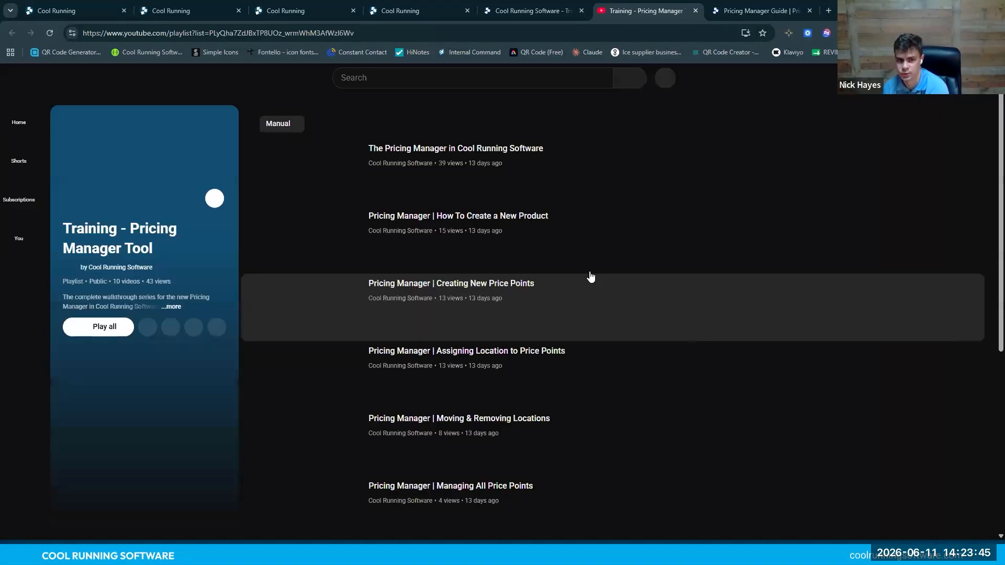
Look through the videos in the Training - Pricing Manager Tool playlist on YouTube and close the playlist
{"action": "scroll", "coordinate": [546, 259], "scroll_direction": "down", "scroll_amount": 5}
{"action": "scroll", "coordinate": [545, 258], "scroll_direction": "up", "scroll_amount": 5}
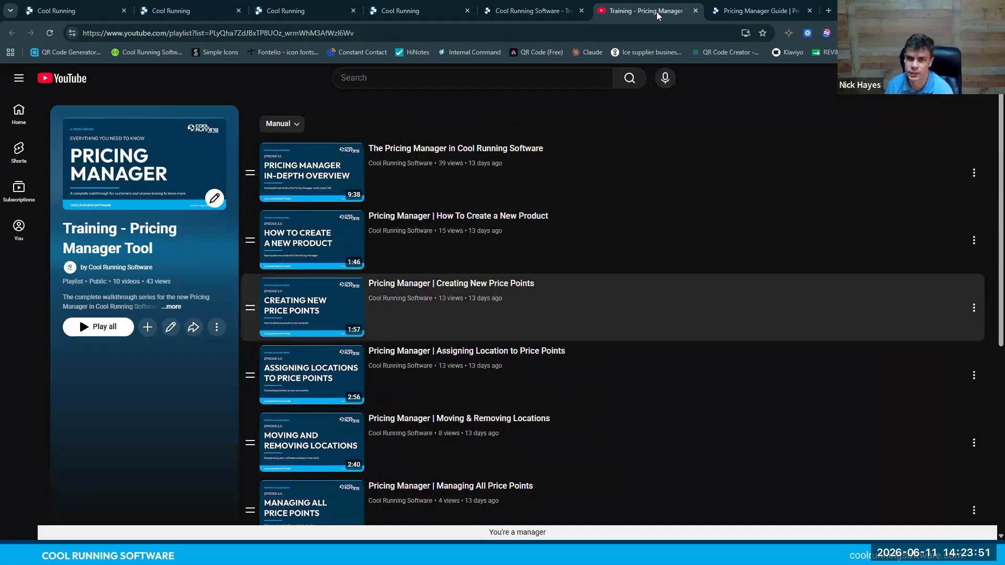
{"action": "left_click", "coordinate": [694, 11]}
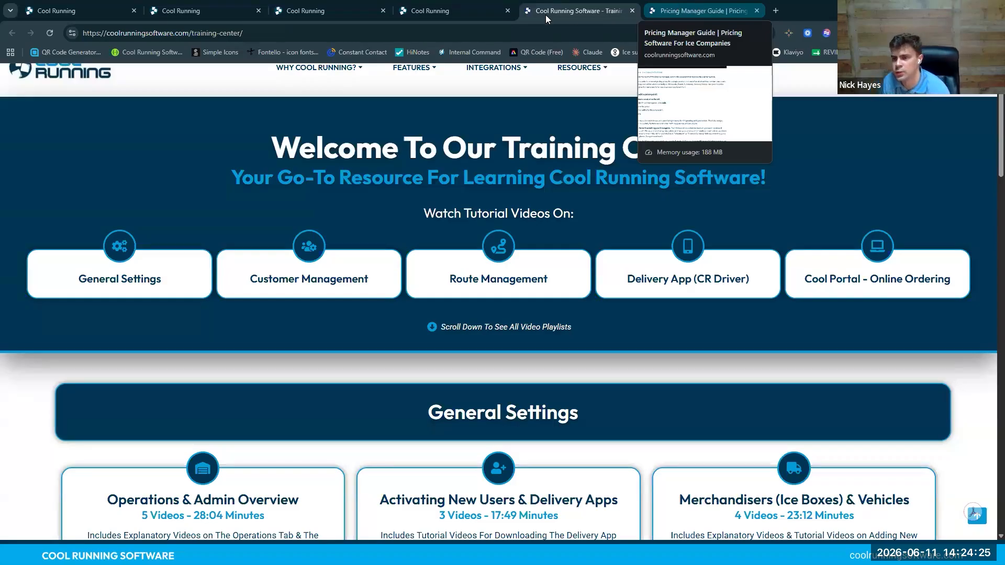
Return to the Olmsted Ice Pricing Manager and go to the company's home page
{"action": "left_click", "coordinate": [434, 10]}
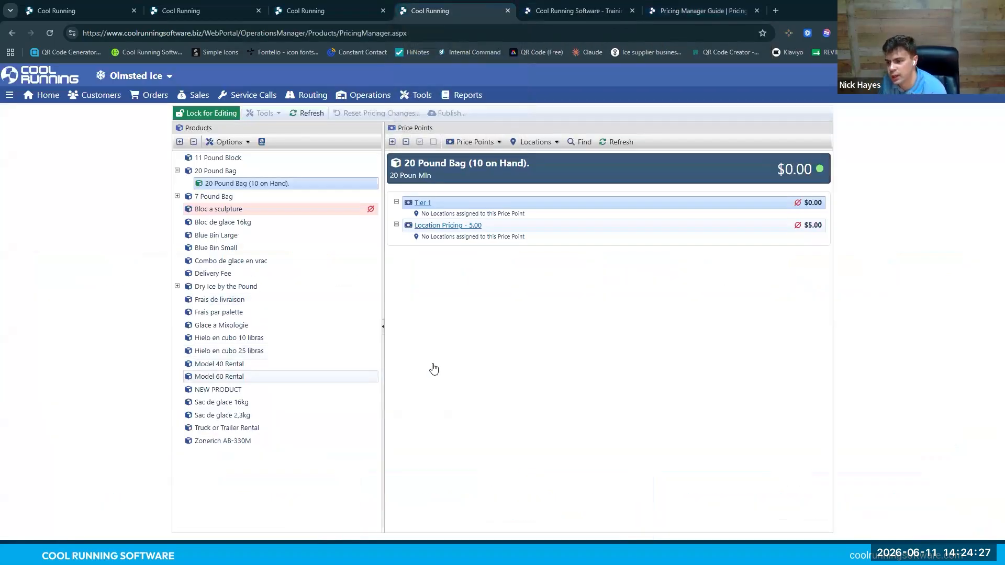
{"action": "left_click", "coordinate": [48, 96]}
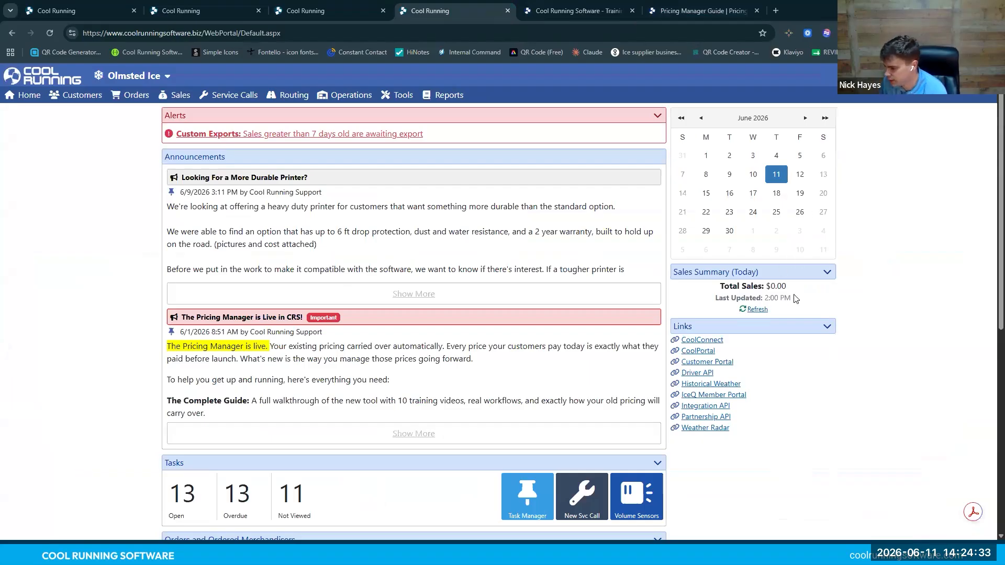
{"action": "key", "text": "alt+Tab"}
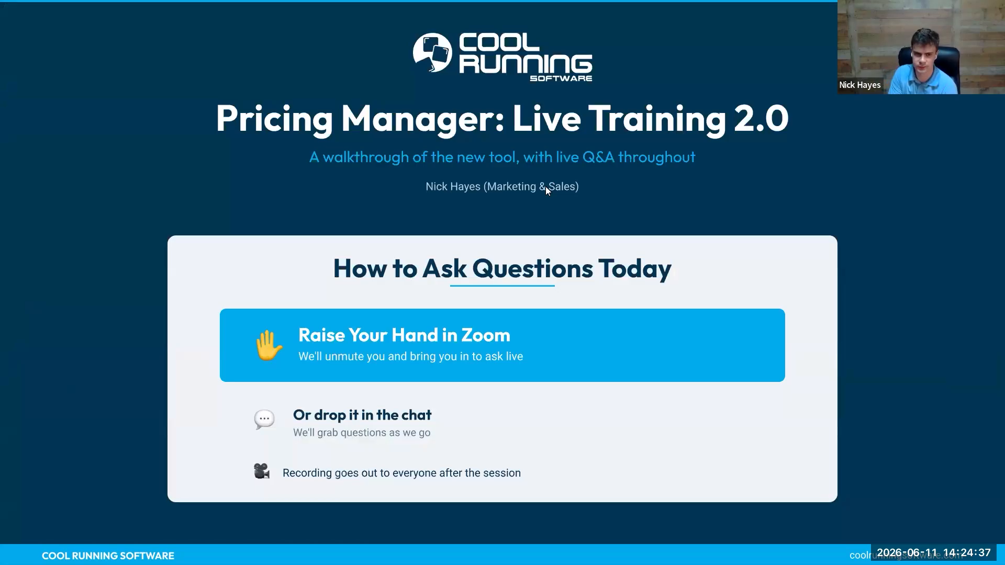
{"action": "key", "text": "Right"}
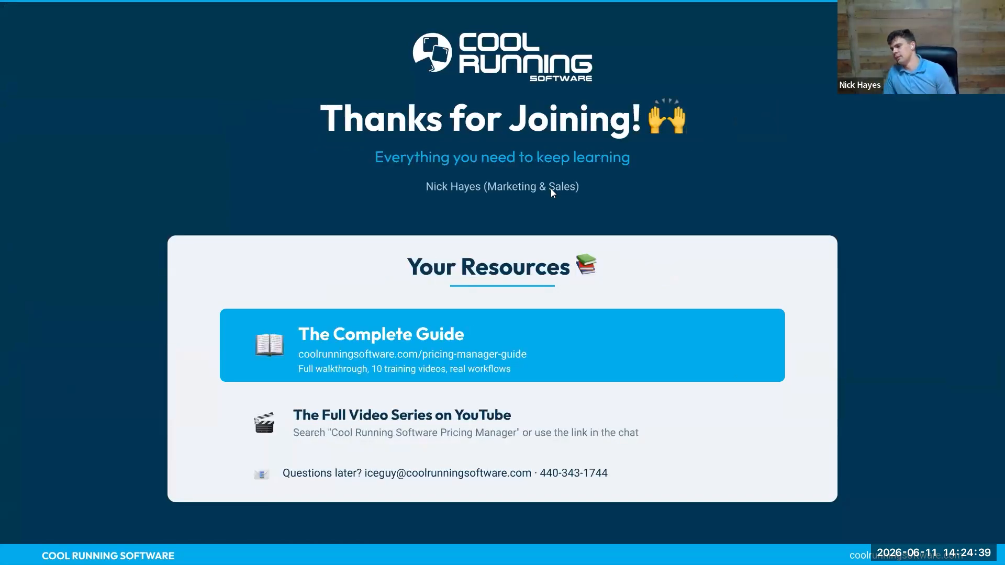